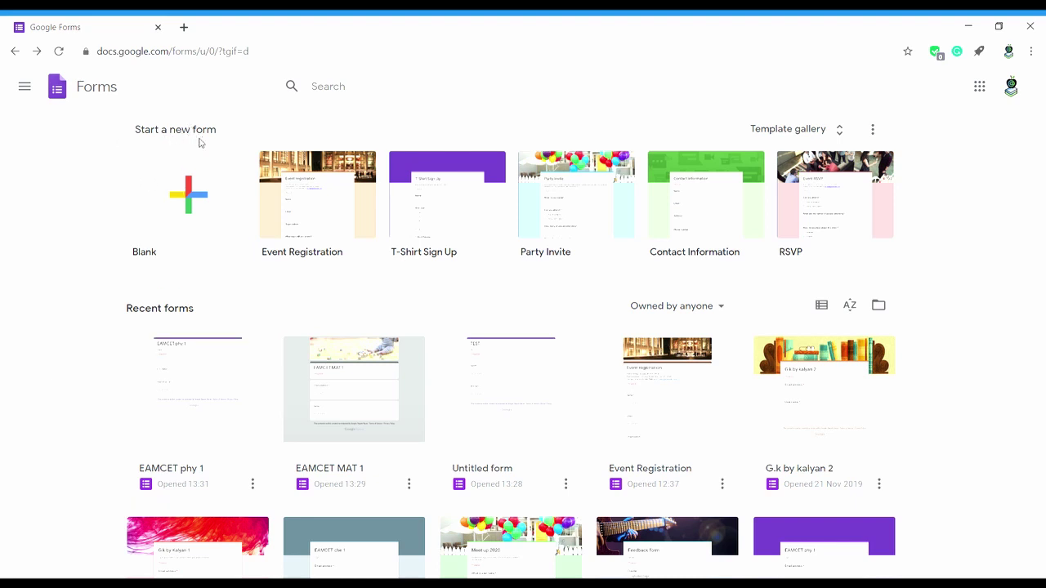
Create a blank form titled "Quiz" with the description "welcome".
{"action": "left_click", "coordinate": [151, 216]}
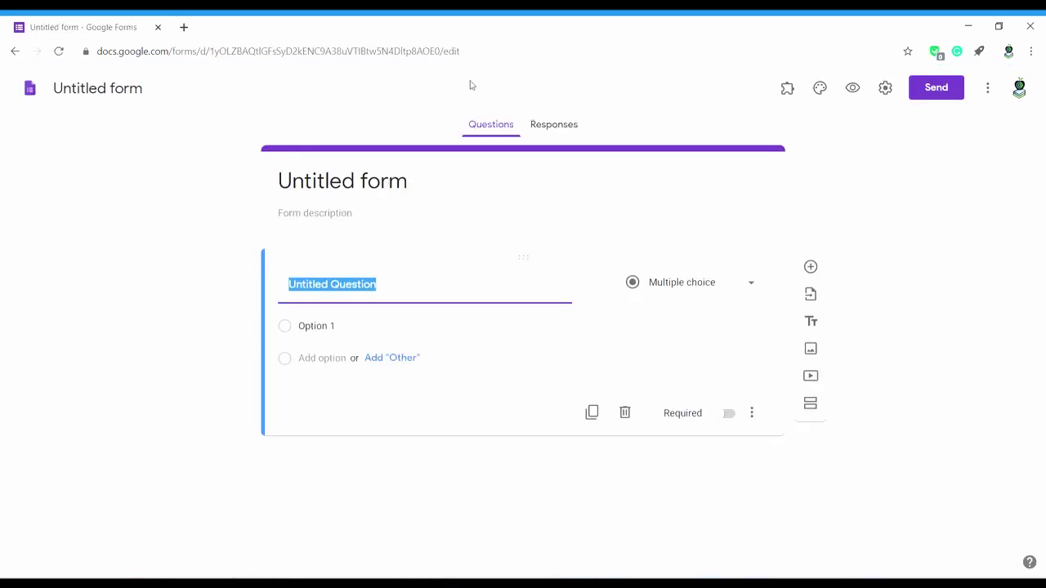
{"action": "left_click", "coordinate": [438, 188]}
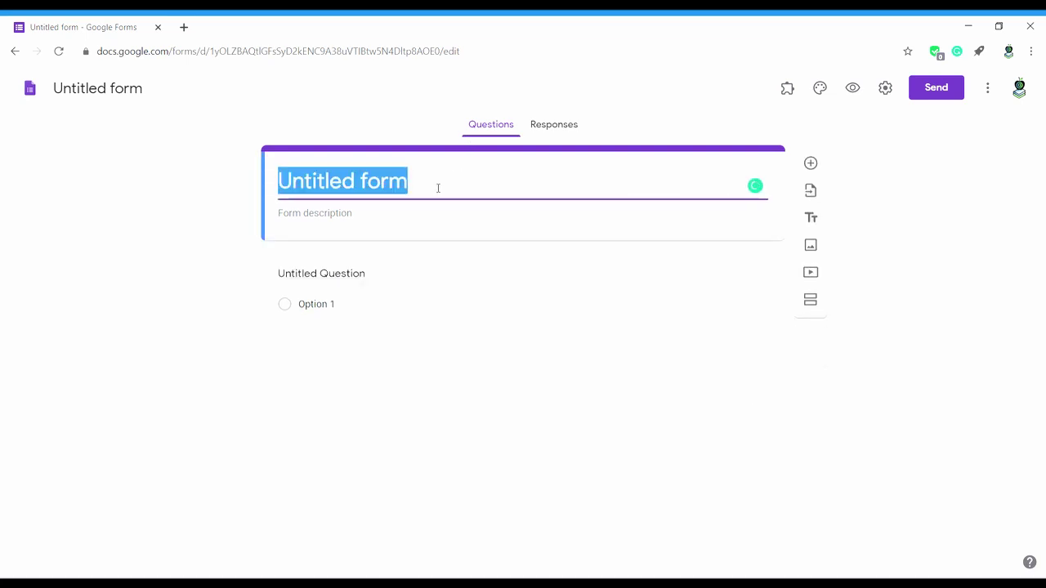
{"action": "key", "text": "BackSpace"}
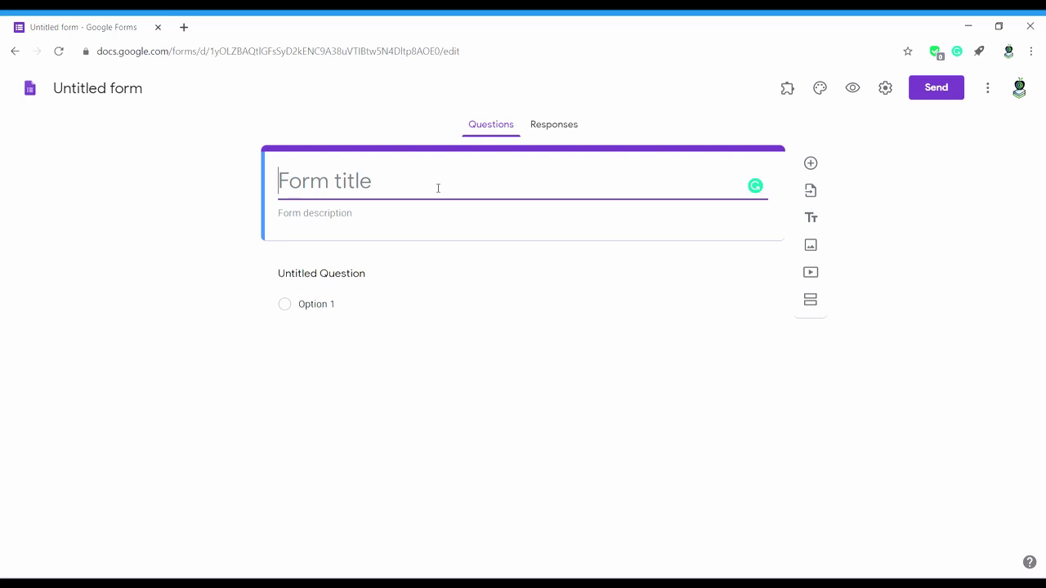
{"action": "type", "text": "Quiz"}
{"action": "left_click", "coordinate": [432, 213]}
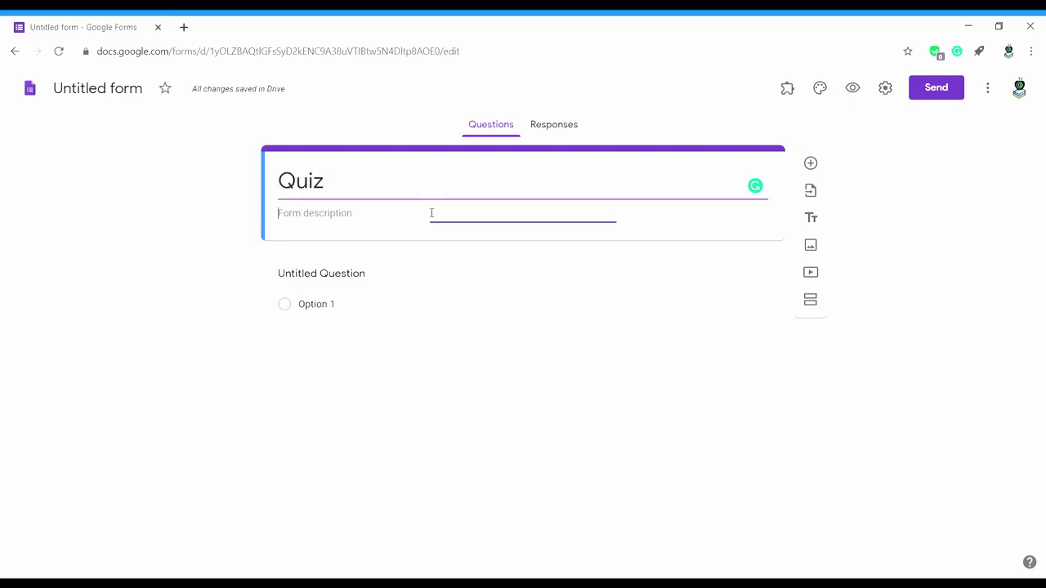
{"action": "type", "text": "welk"}
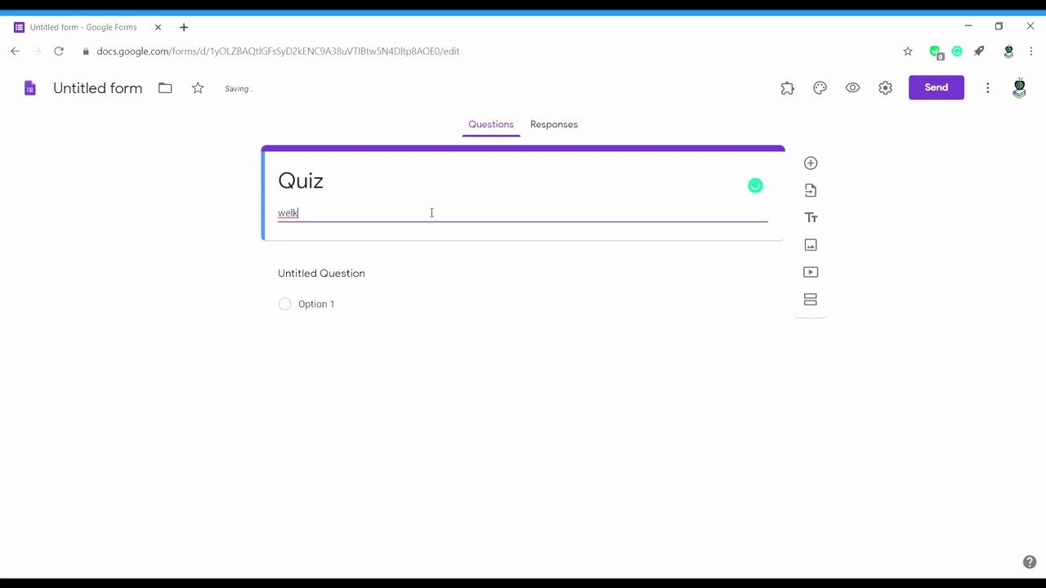
{"action": "key", "text": "BackSpace"}
{"action": "type", "text": "come"}
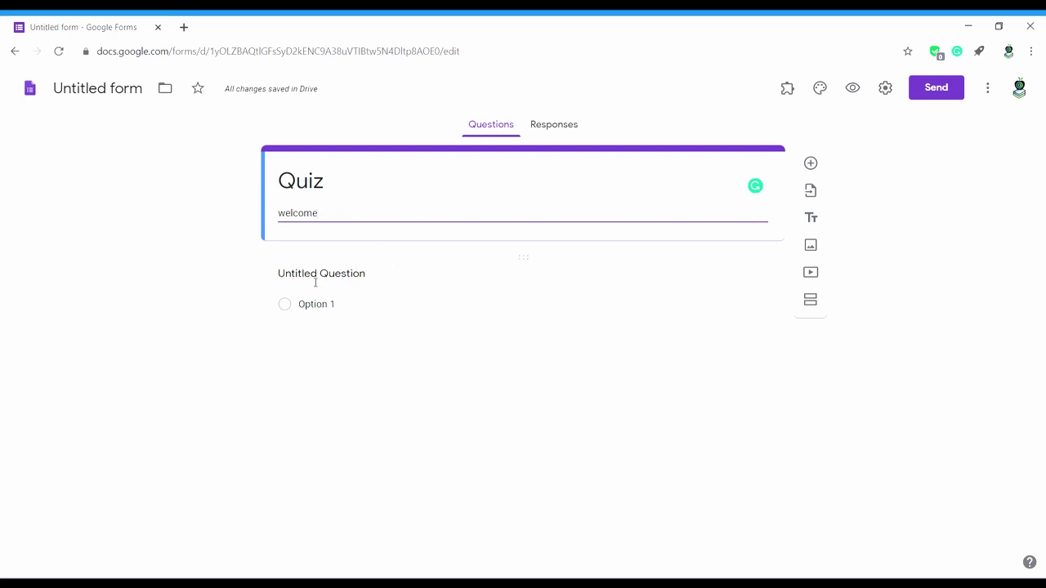
Turn the untitled question into a required short-answer question labelled "name".
{"action": "left_click", "coordinate": [365, 277]}
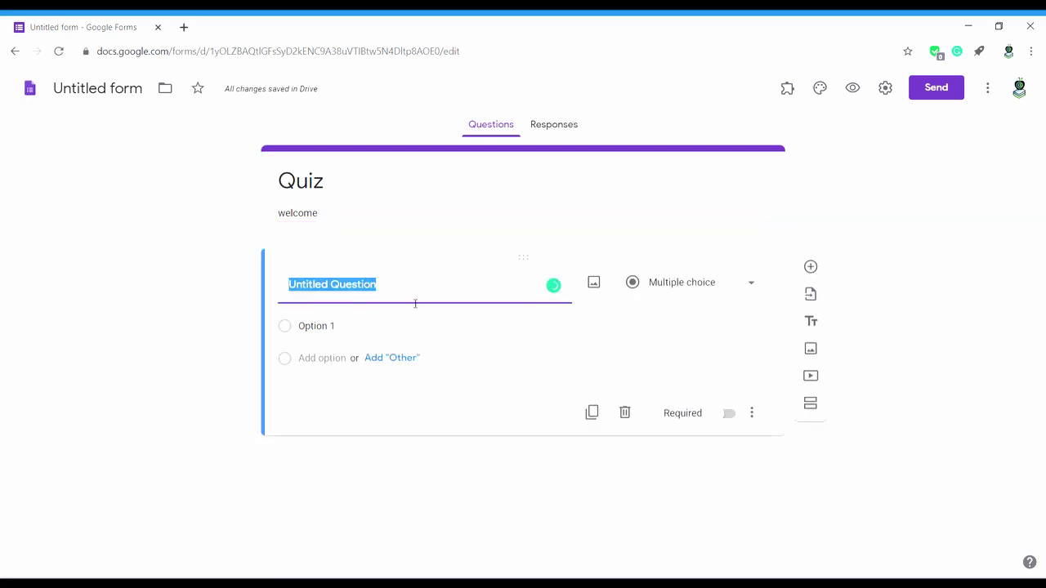
{"action": "key", "text": "BackSpace"}
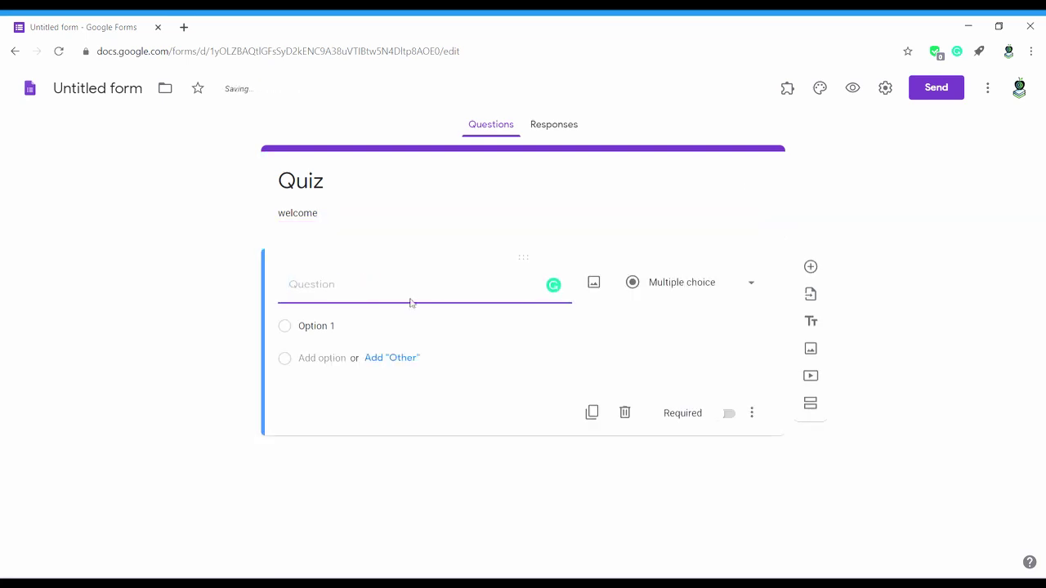
{"action": "type", "text": "nam"}
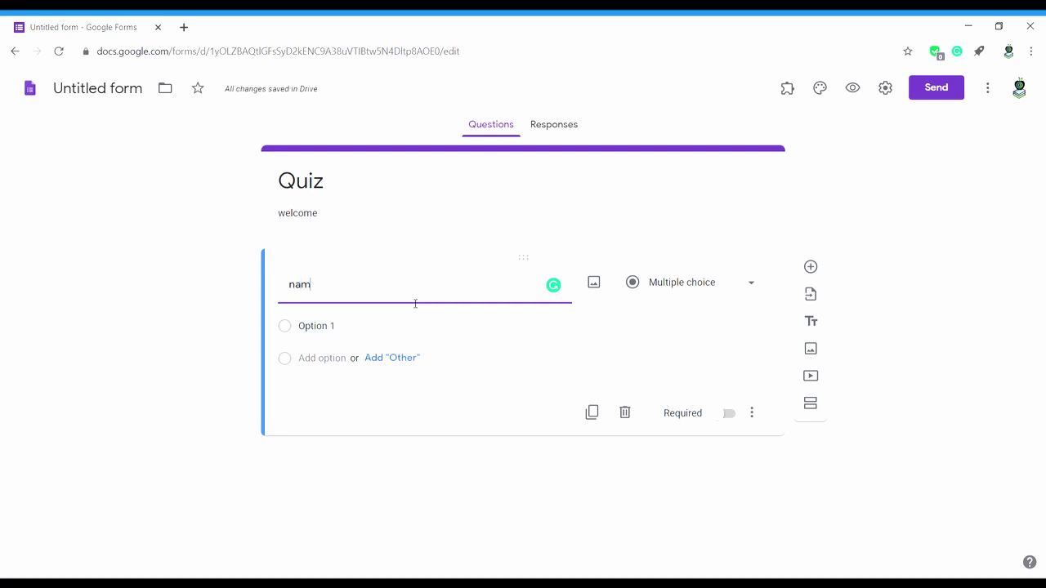
{"action": "type", "text": "e"}
{"action": "left_click", "coordinate": [683, 283]}
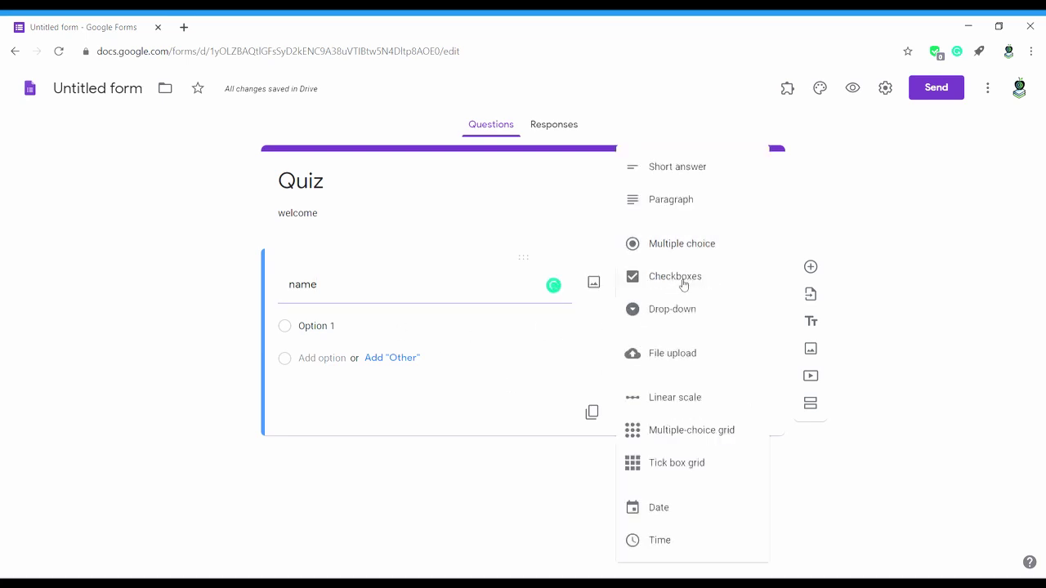
{"action": "left_click", "coordinate": [699, 166]}
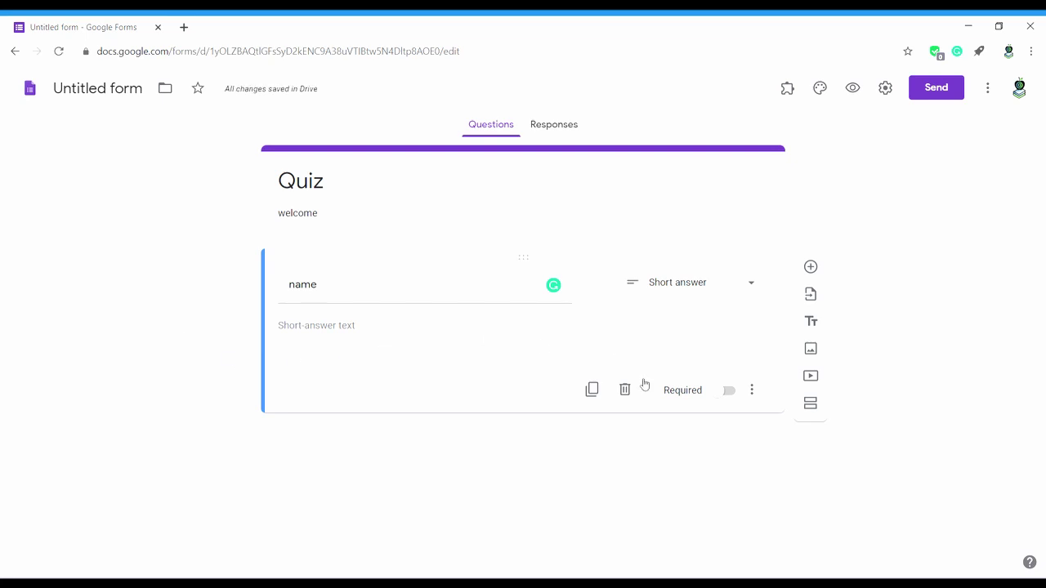
{"action": "left_click", "coordinate": [728, 394]}
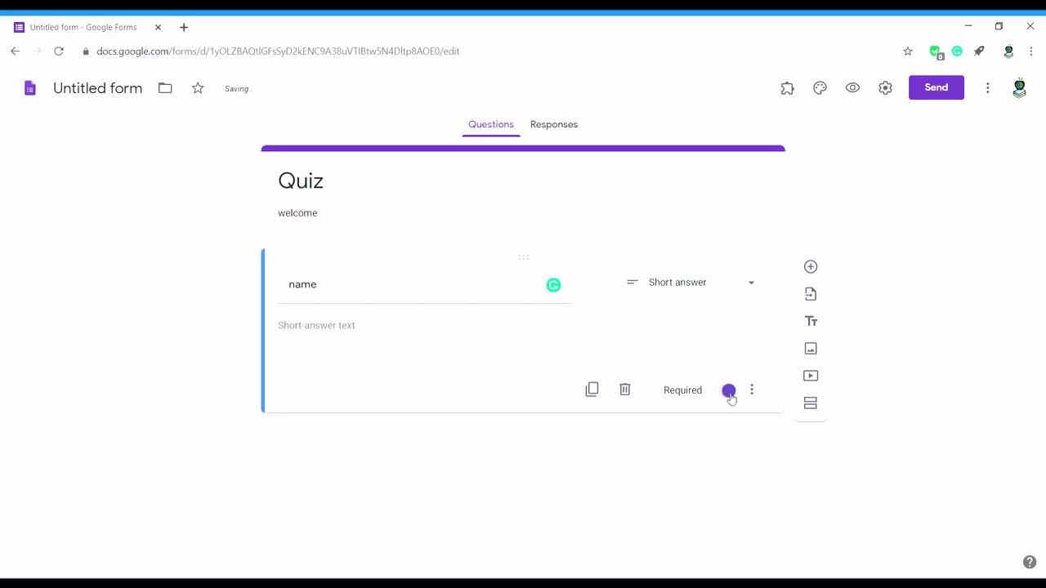
Add a second question to the form labelled "reg no".
{"action": "left_click", "coordinate": [811, 268]}
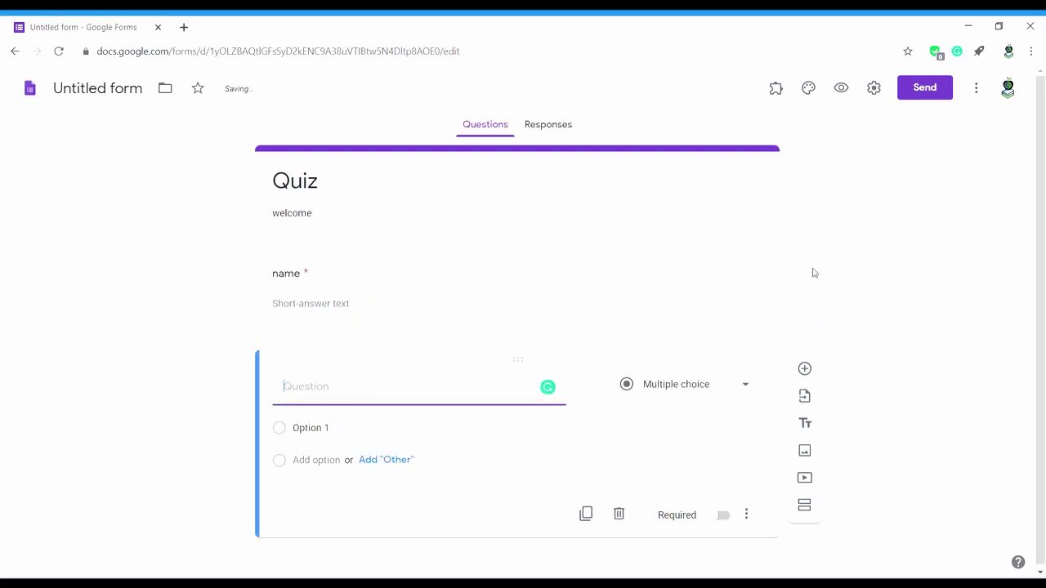
{"action": "type", "text": "ret"}
{"action": "key", "text": "BackSpace"}
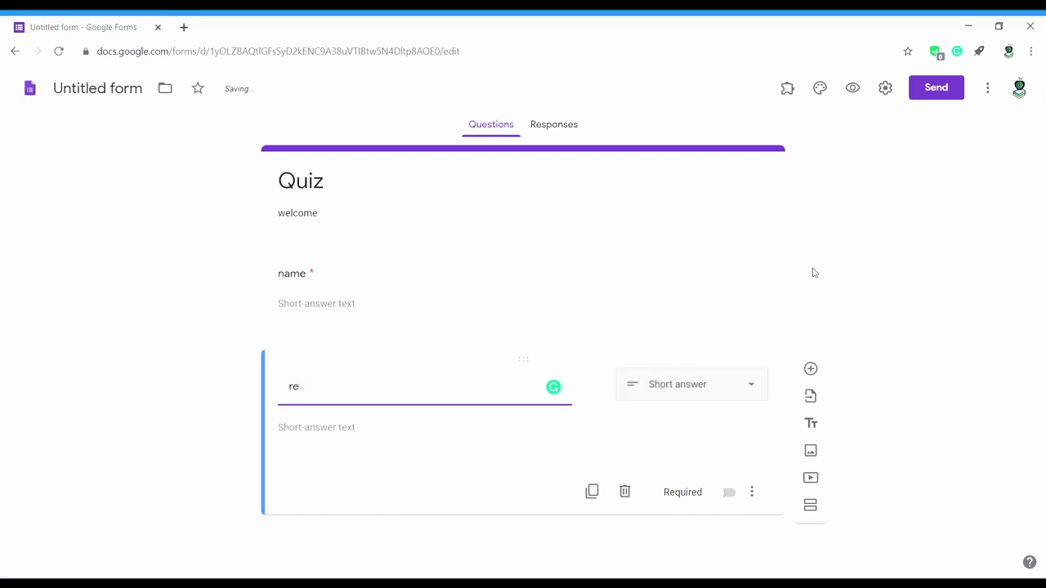
{"action": "type", "text": "g"}
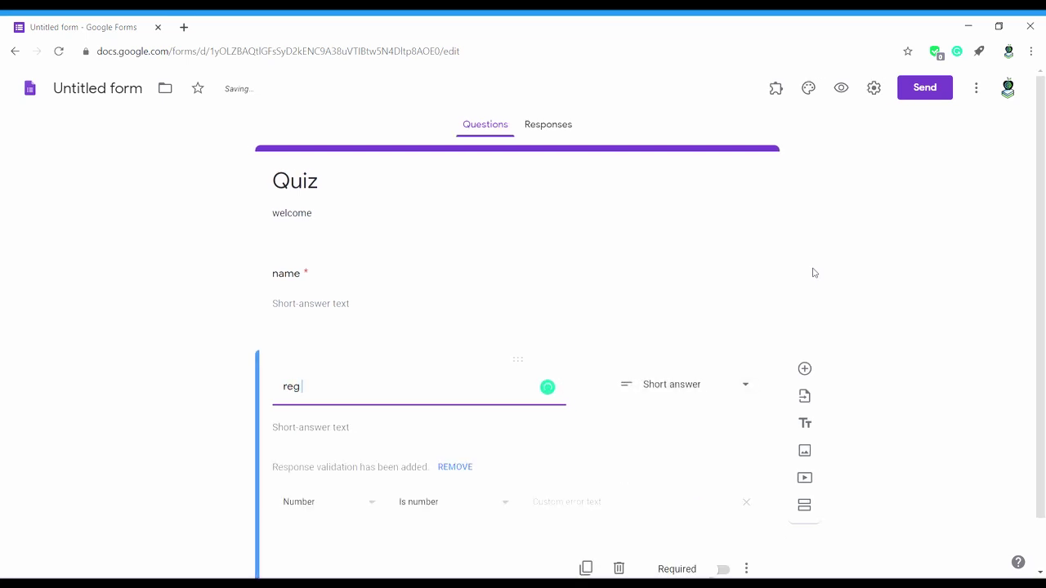
{"action": "type", "text": " no"}
Remove the response validation from the "reg no" question and make the question required.
{"action": "left_click", "coordinate": [573, 508]}
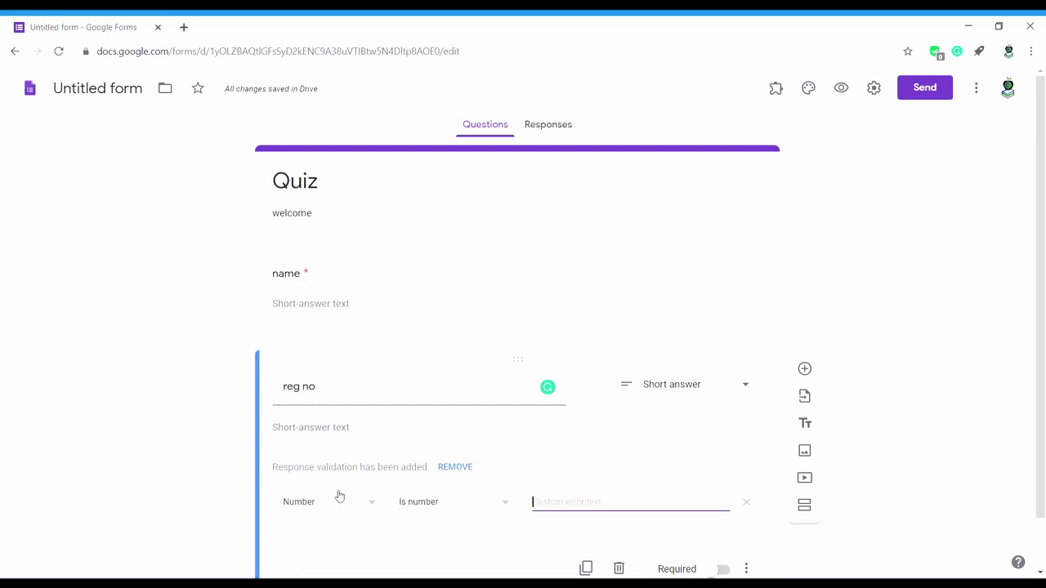
{"action": "left_click", "coordinate": [423, 512]}
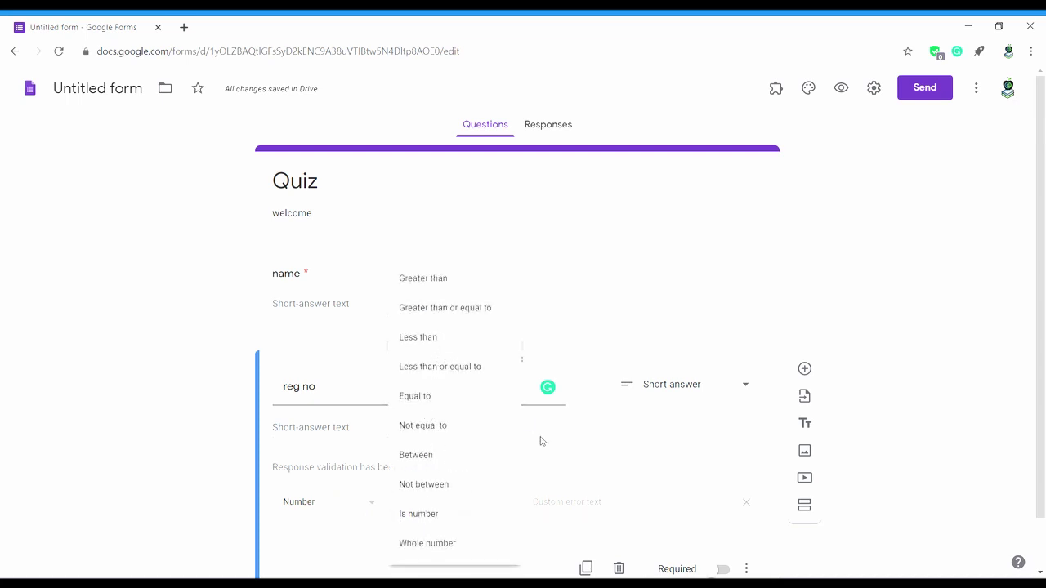
{"action": "left_click", "coordinate": [579, 457]}
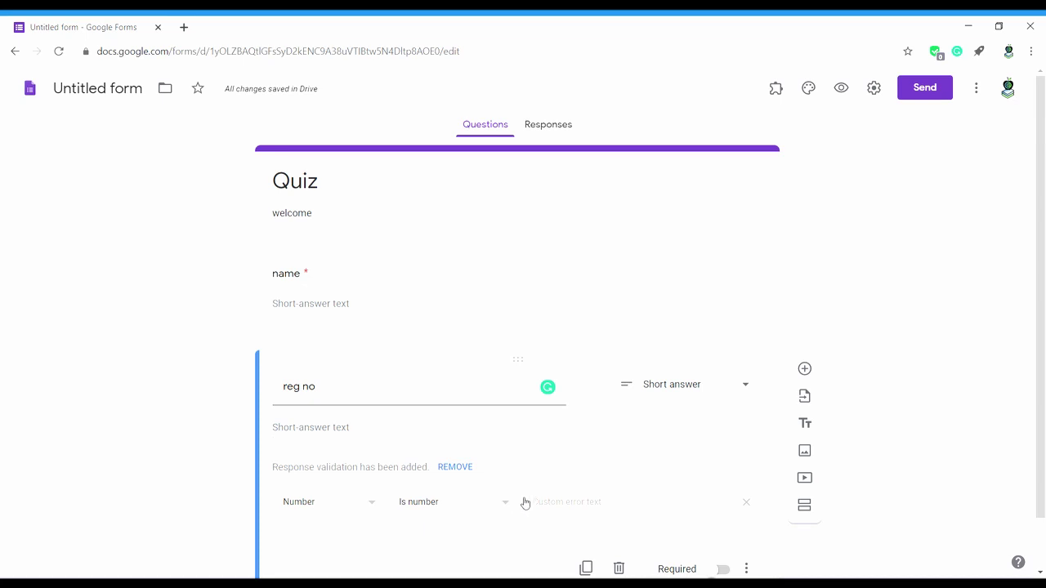
{"action": "left_click", "coordinate": [537, 509]}
{"action": "left_click", "coordinate": [458, 470]}
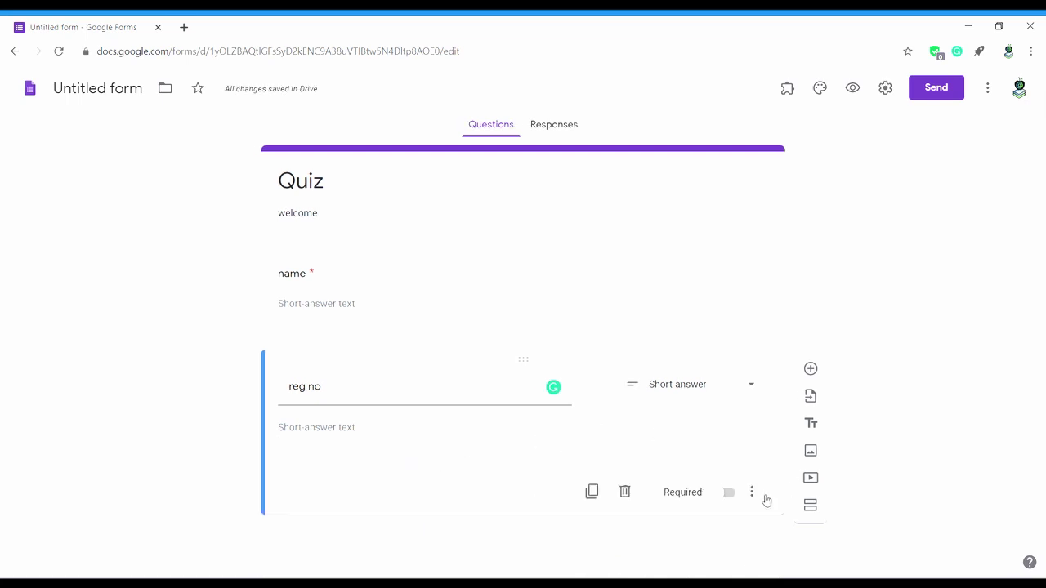
{"action": "left_click", "coordinate": [730, 494]}
Add a second section after the "reg no" question and title it "choice".
{"action": "left_click", "coordinate": [820, 515]}
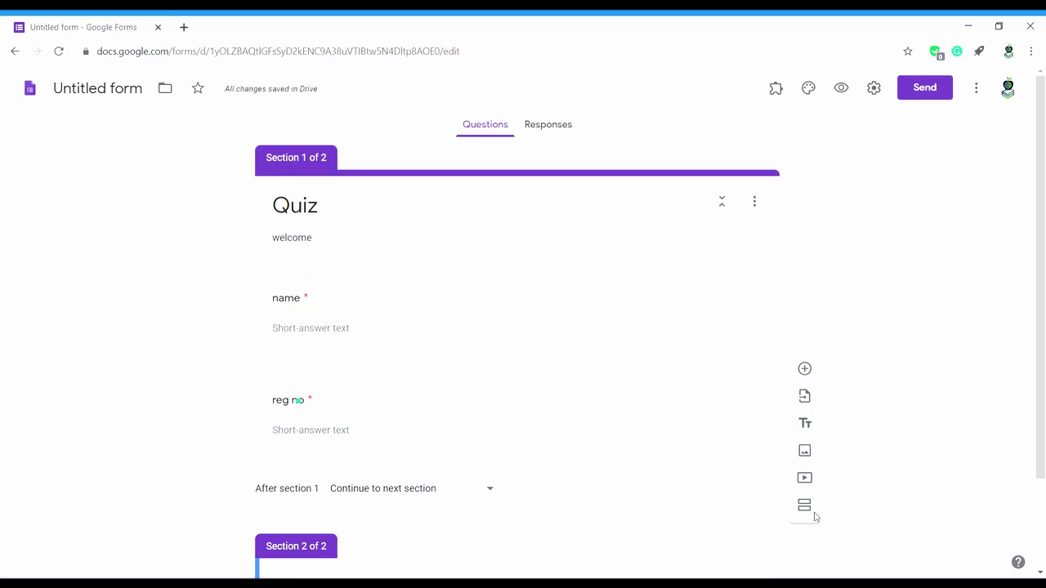
{"action": "scroll", "coordinate": [1027, 520], "scroll_direction": "down", "scroll_amount": 2}
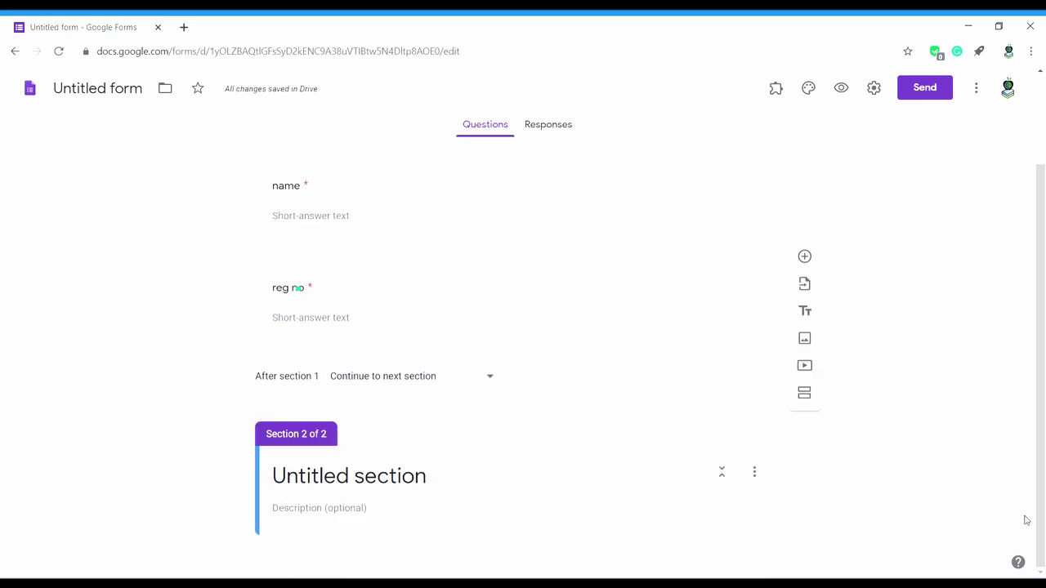
{"action": "left_click", "coordinate": [541, 483]}
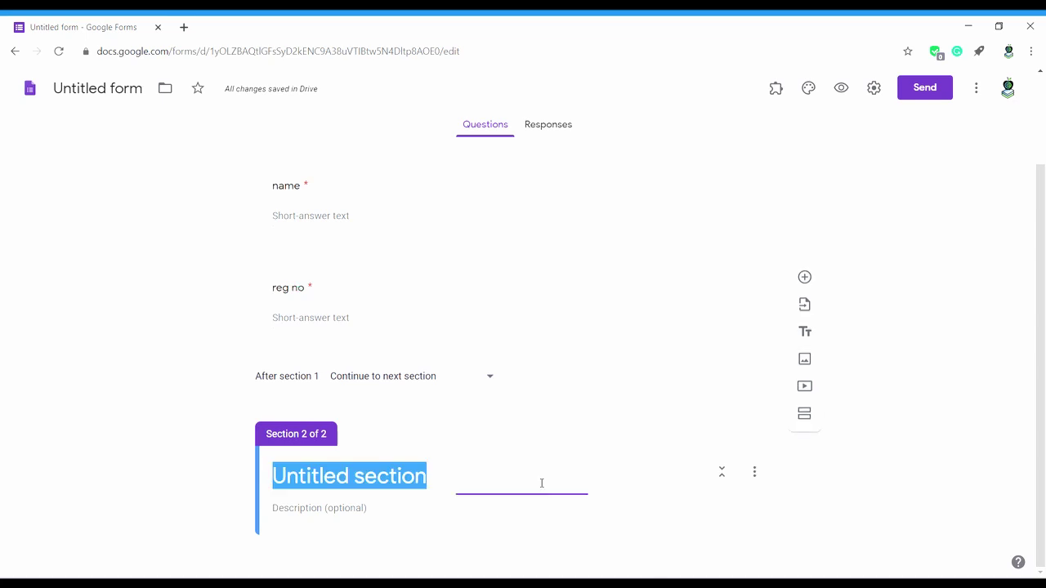
{"action": "key", "text": "BackSpace"}
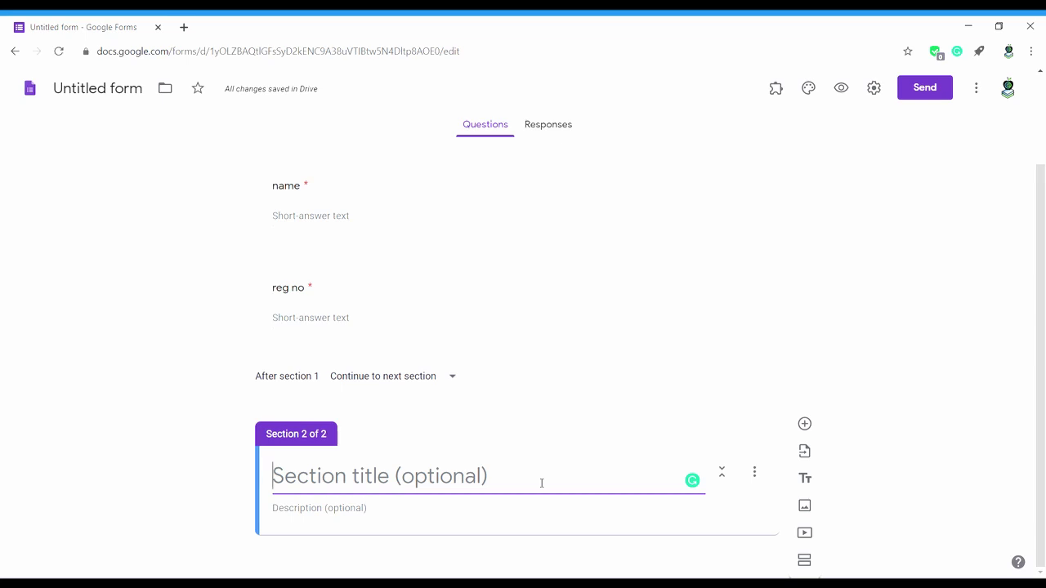
{"action": "type", "text": "choice"}
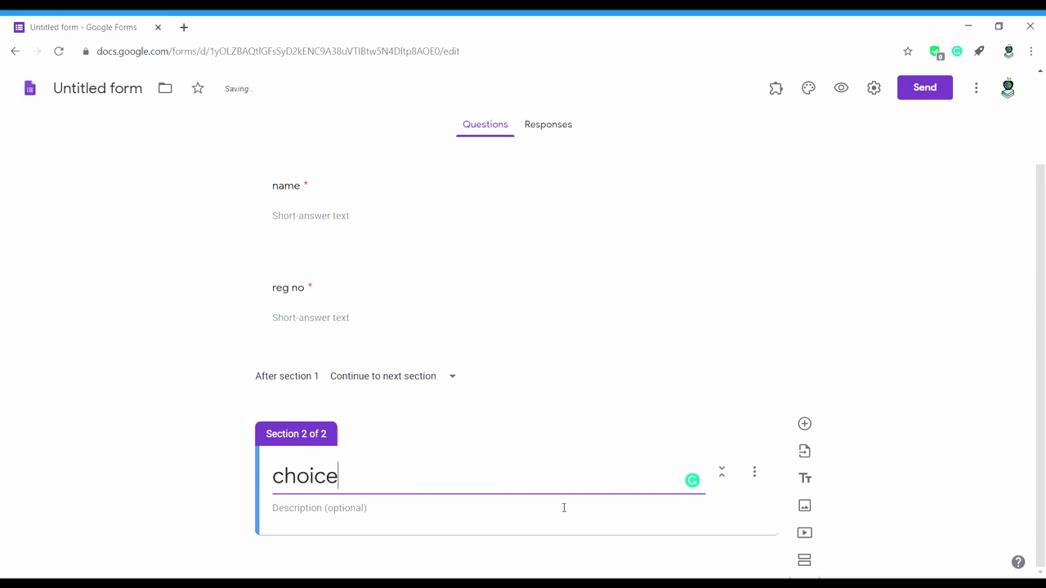
Add a multiple-choice question reading "choose your choice" to the "choice" section.
{"action": "left_click", "coordinate": [813, 427]}
{"action": "type", "text": "choose your choi"}
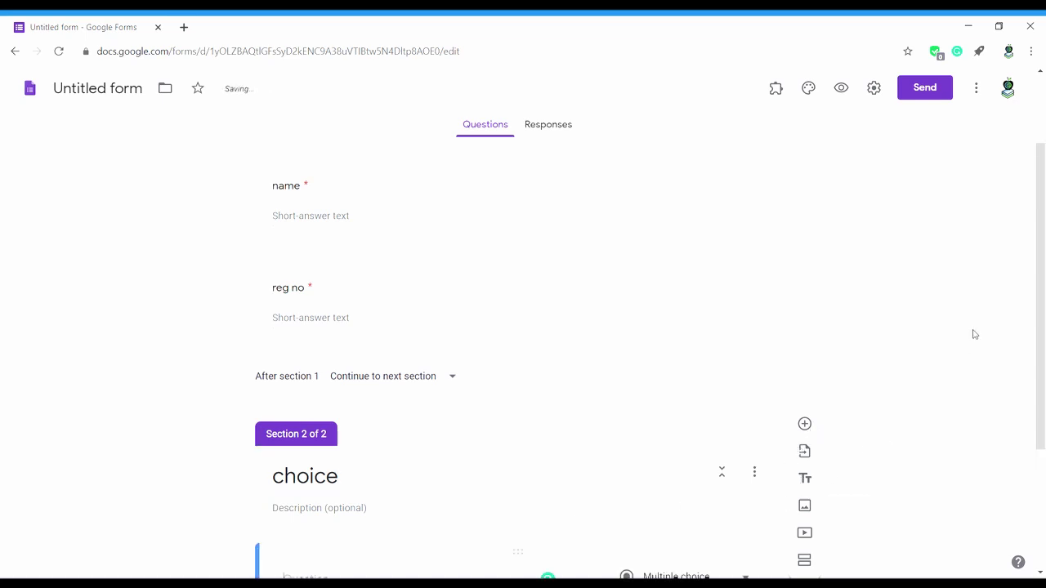
{"action": "type", "text": "ce"}
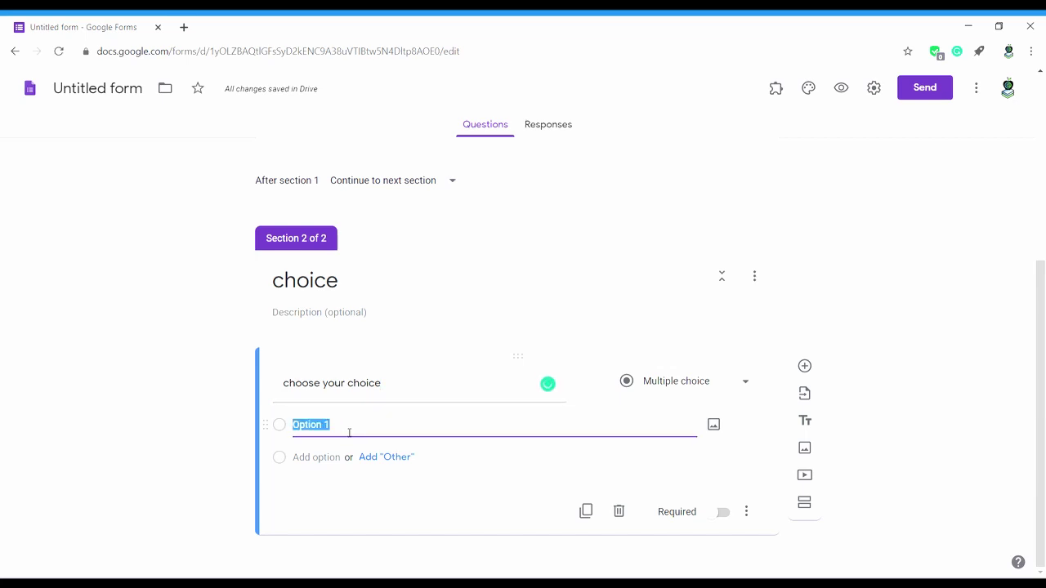
Enter GK, MAT A, MAT B and PHY as the four options of the "choose your choice" question.
{"action": "key", "text": "BackSpace"}
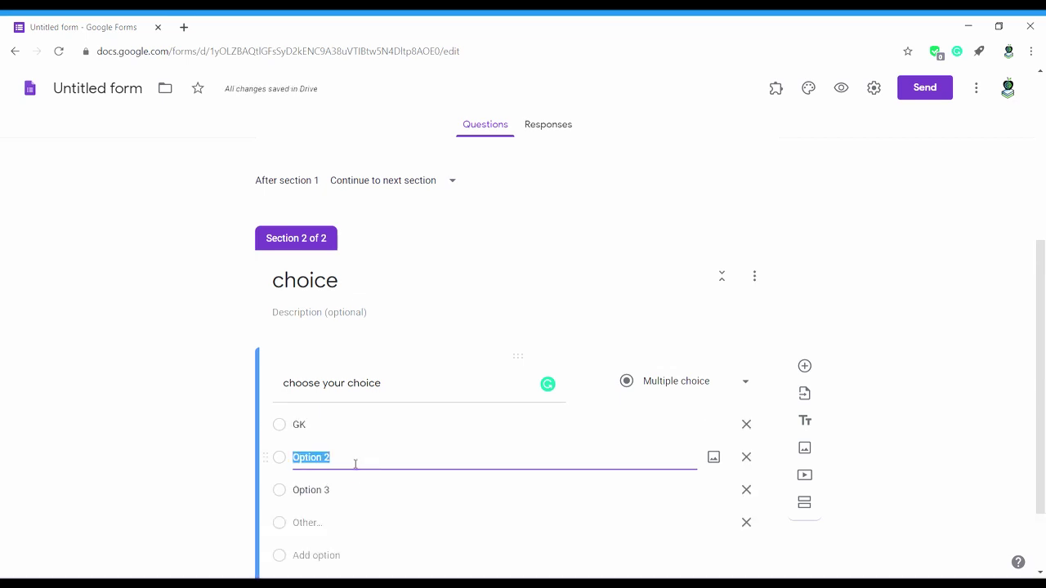
{"action": "key", "text": "BackSpace"}
{"action": "type", "text": "MA"}
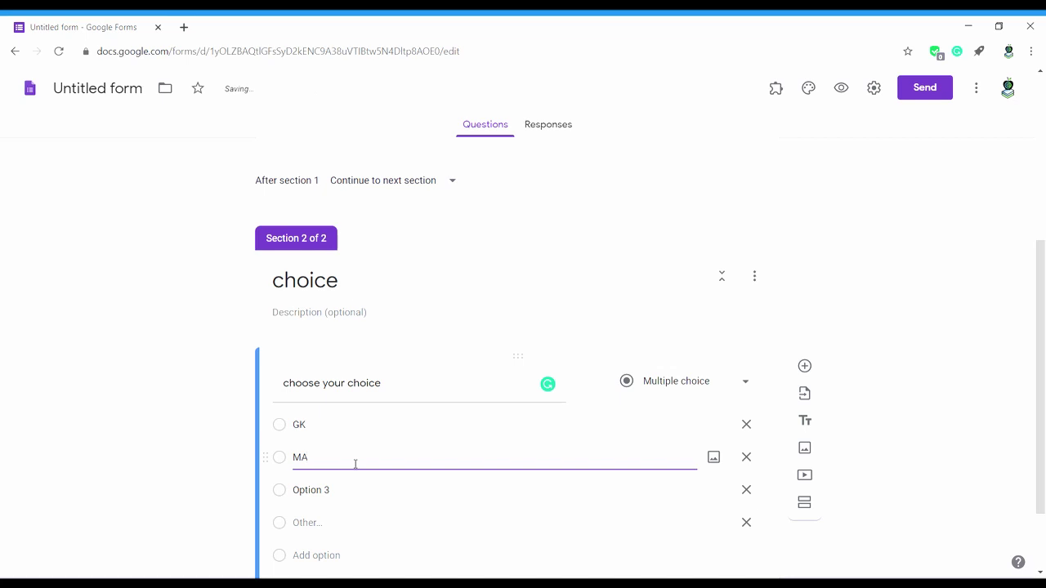
{"action": "type", "text": "T A"}
{"action": "left_click", "coordinate": [343, 497]}
{"action": "key", "text": "BackSpace"}
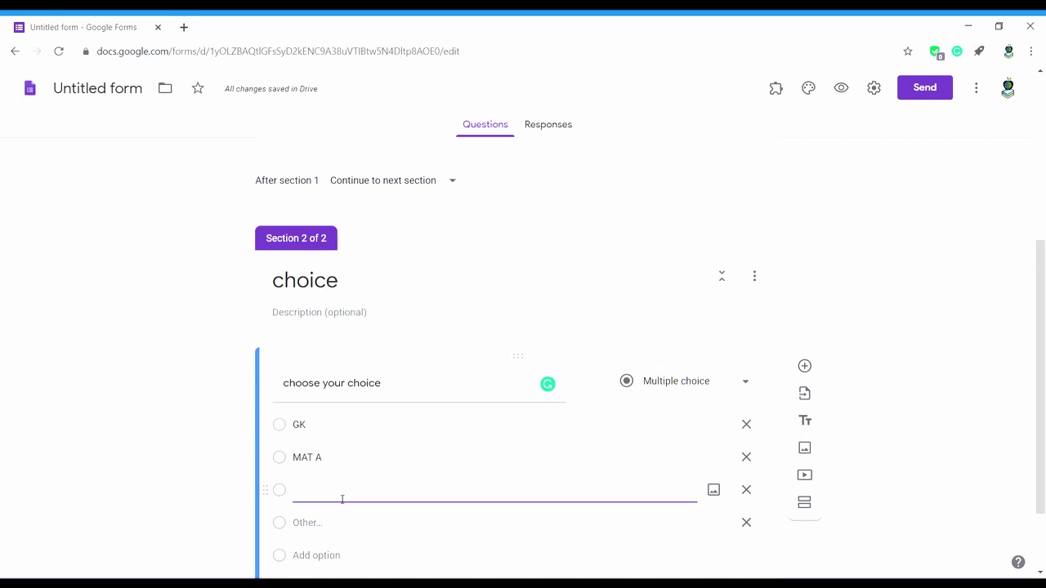
{"action": "type", "text": "MAT B"}
{"action": "left_click", "coordinate": [325, 557]}
{"action": "key", "text": "BackSpace"}
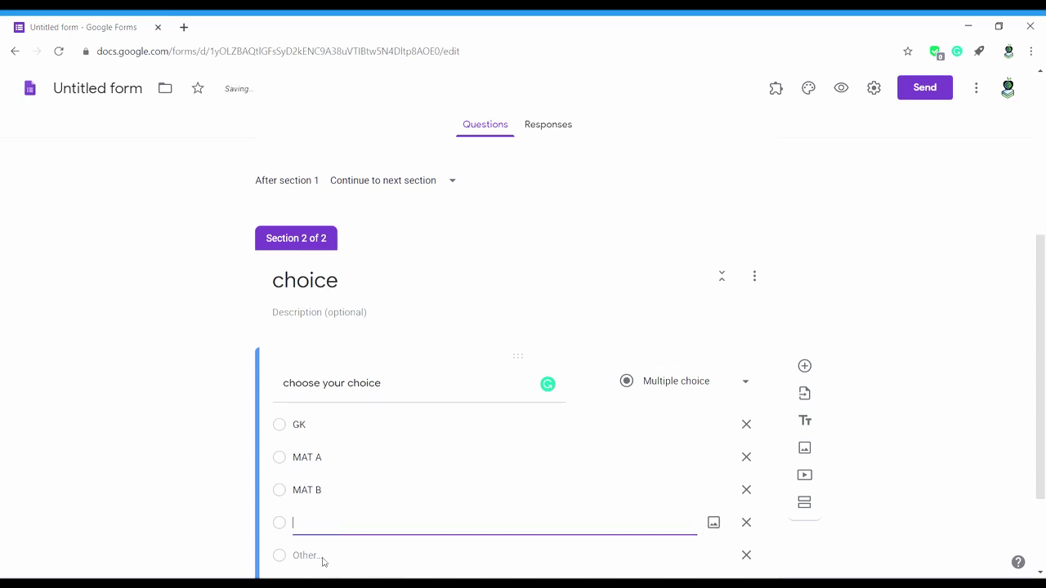
{"action": "type", "text": "PHY"}
{"action": "key", "text": "ctrl+a"}
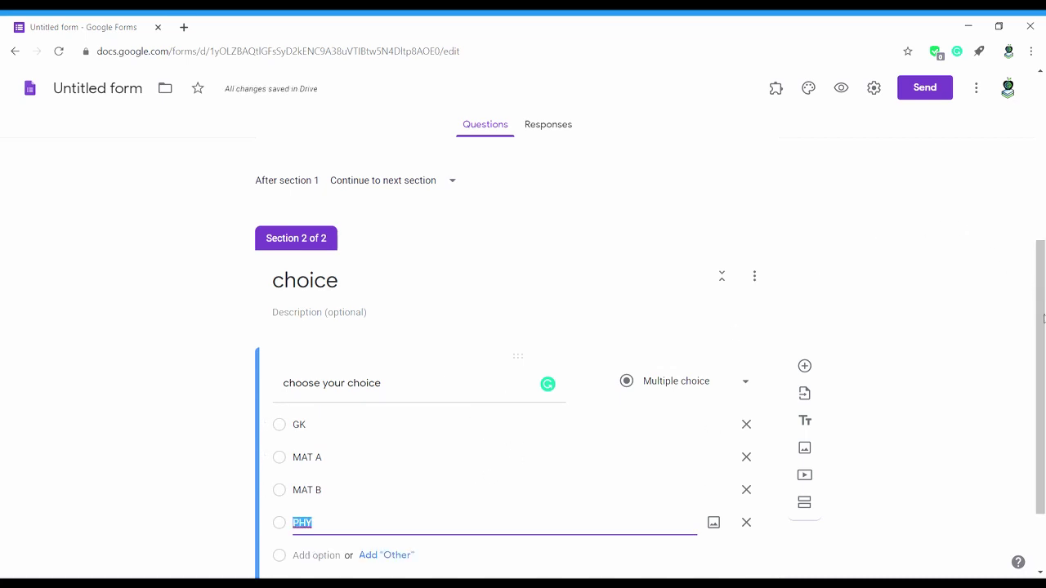
Make the "choose your choice" question required.
{"action": "scroll", "coordinate": [1043, 319], "scroll_direction": "down", "scroll_amount": 2}
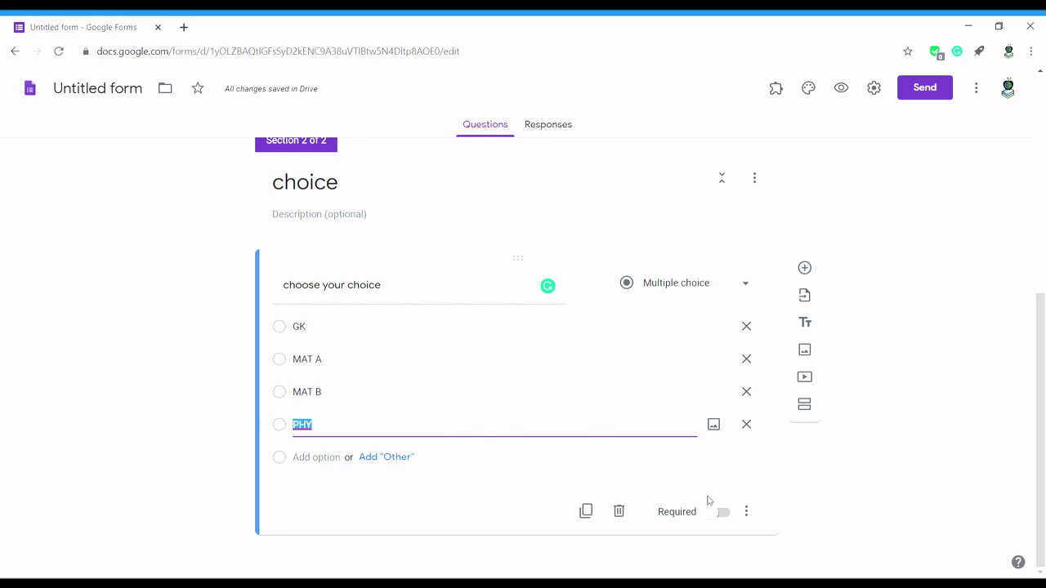
{"action": "left_click", "coordinate": [746, 512]}
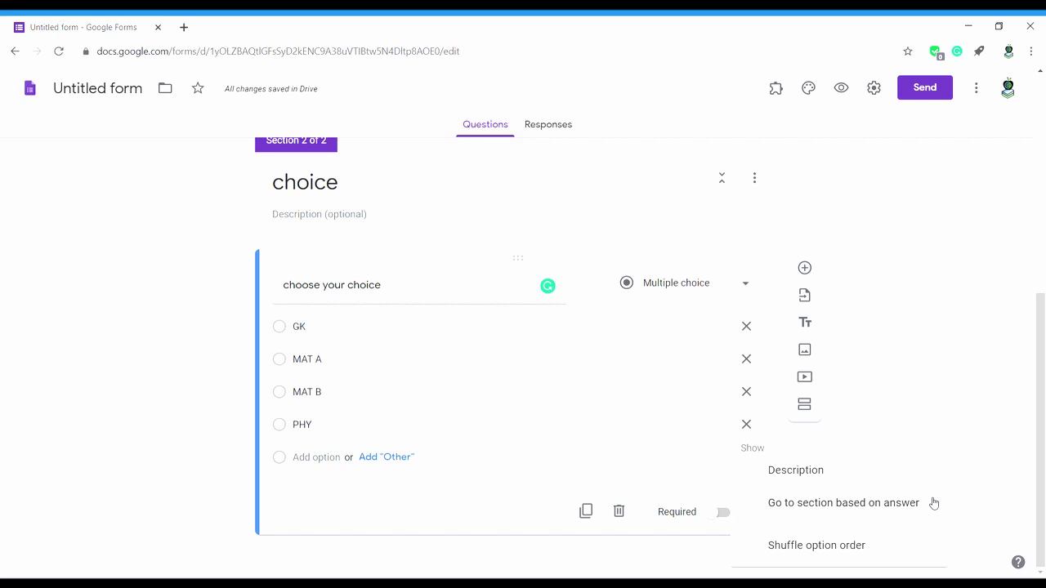
{"action": "left_click", "coordinate": [937, 339]}
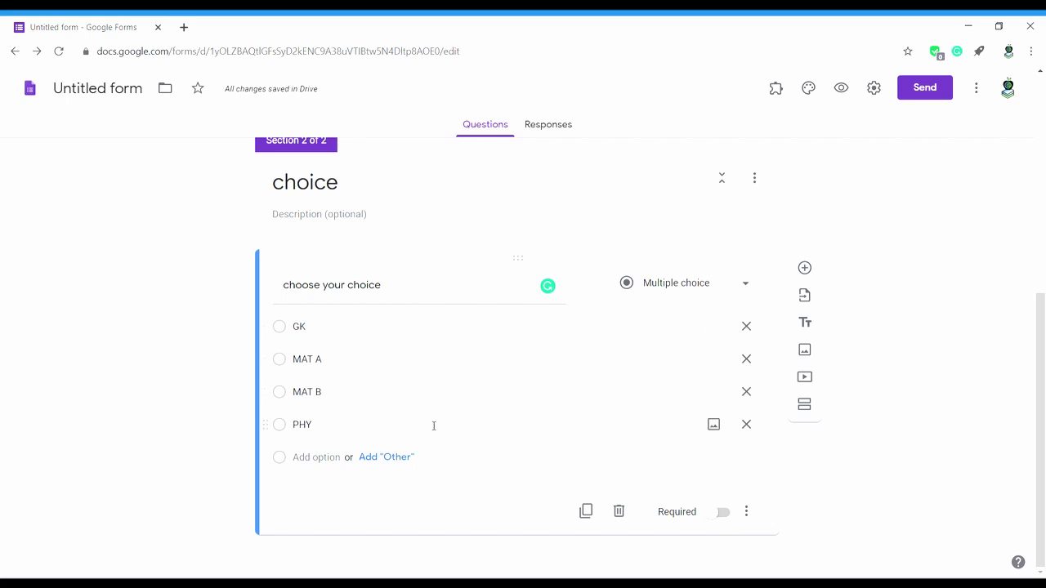
{"action": "left_click", "coordinate": [726, 513]}
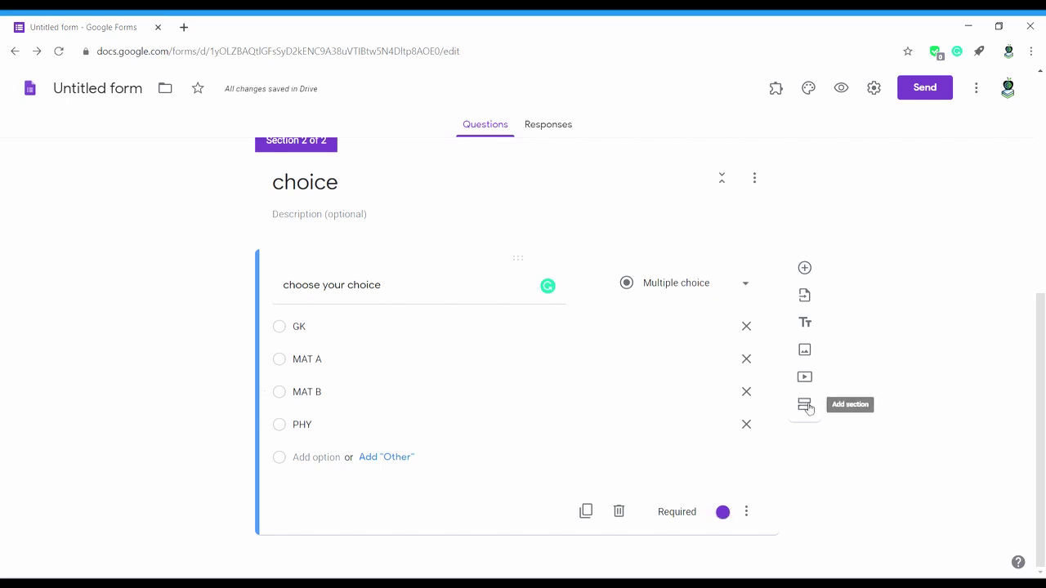
Add a third section after the "choice" section, titled "GK" with the description "1 MARK".
{"action": "left_click", "coordinate": [805, 405]}
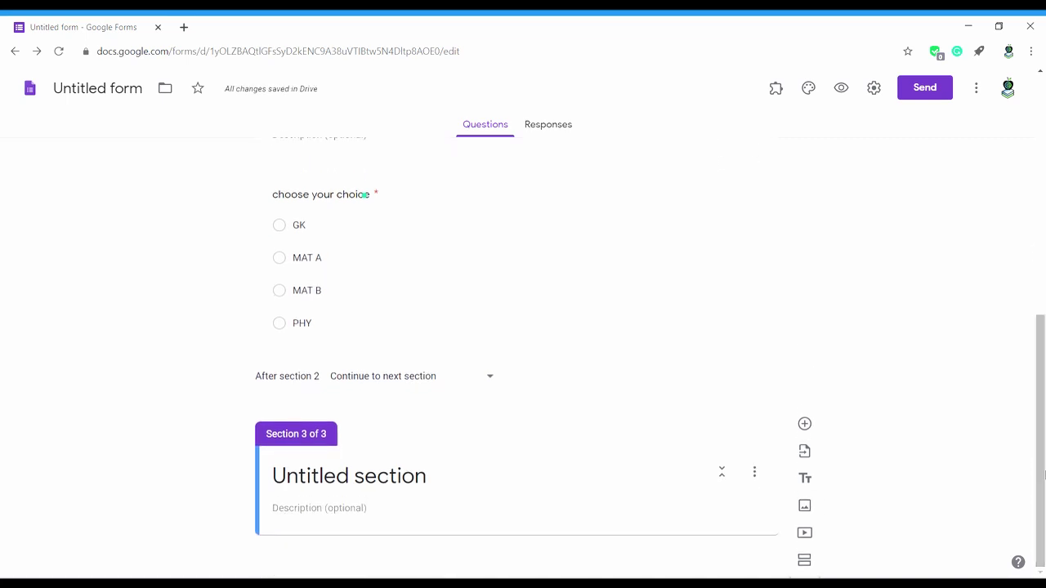
{"action": "left_click", "coordinate": [453, 474]}
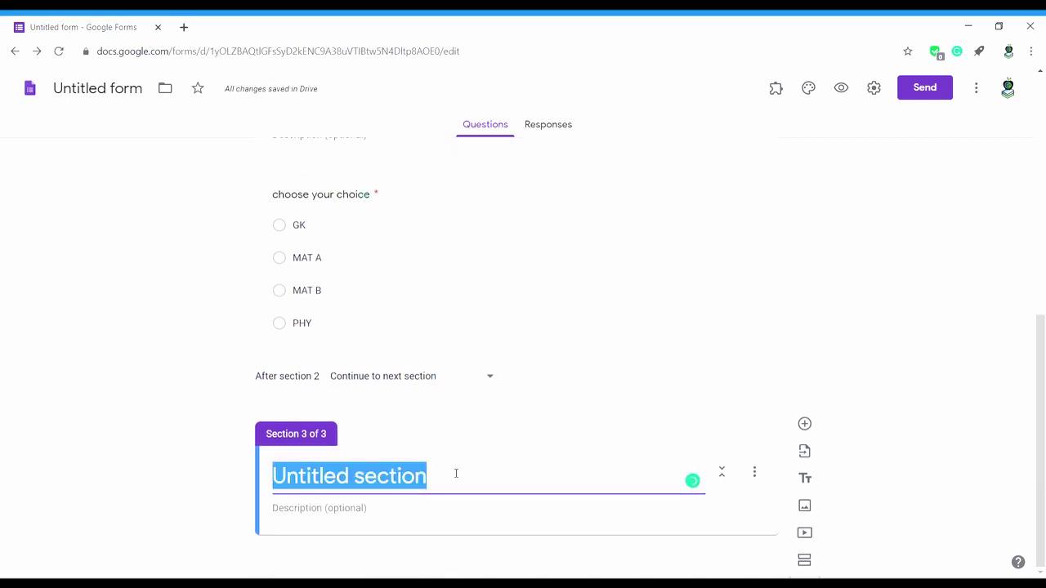
{"action": "key", "text": "BackSpace"}
{"action": "type", "text": "GK"}
{"action": "left_click", "coordinate": [441, 506]}
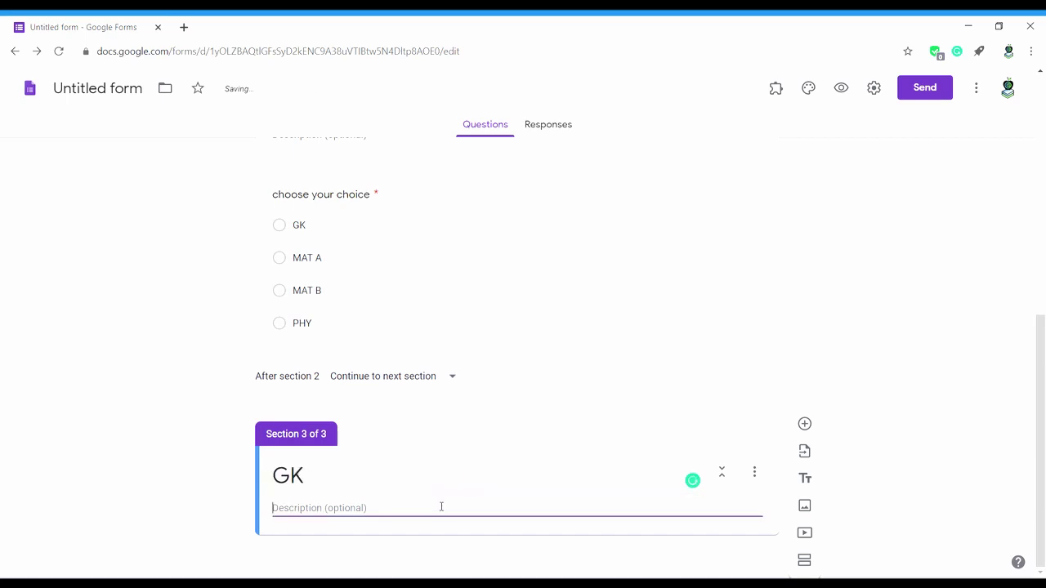
{"action": "type", "text": "1 MARK"}
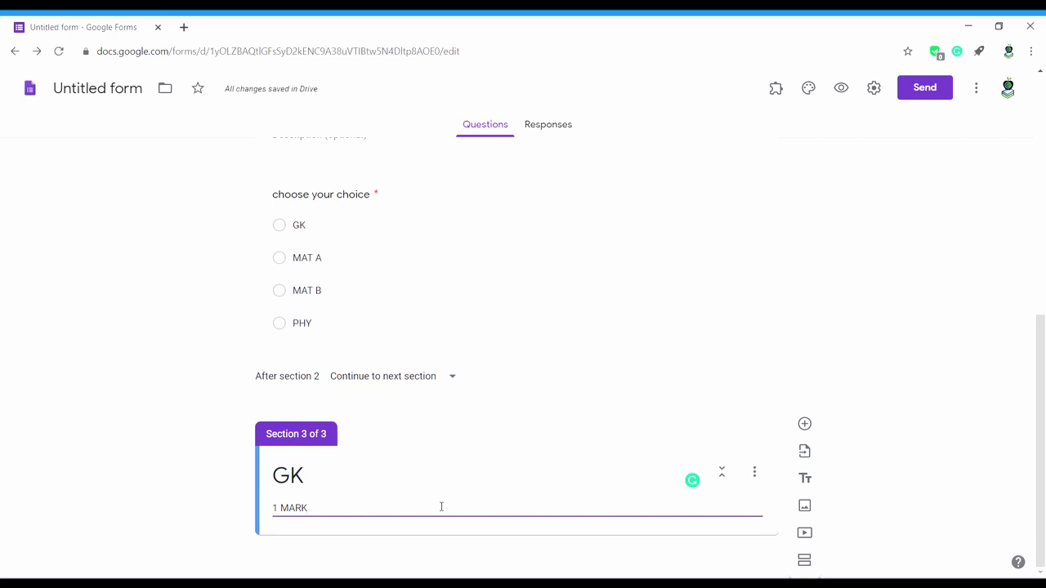
Add a multiple-choice question reading "INDIAN PRIM MINISTER" to the GK section.
{"action": "left_click", "coordinate": [805, 424]}
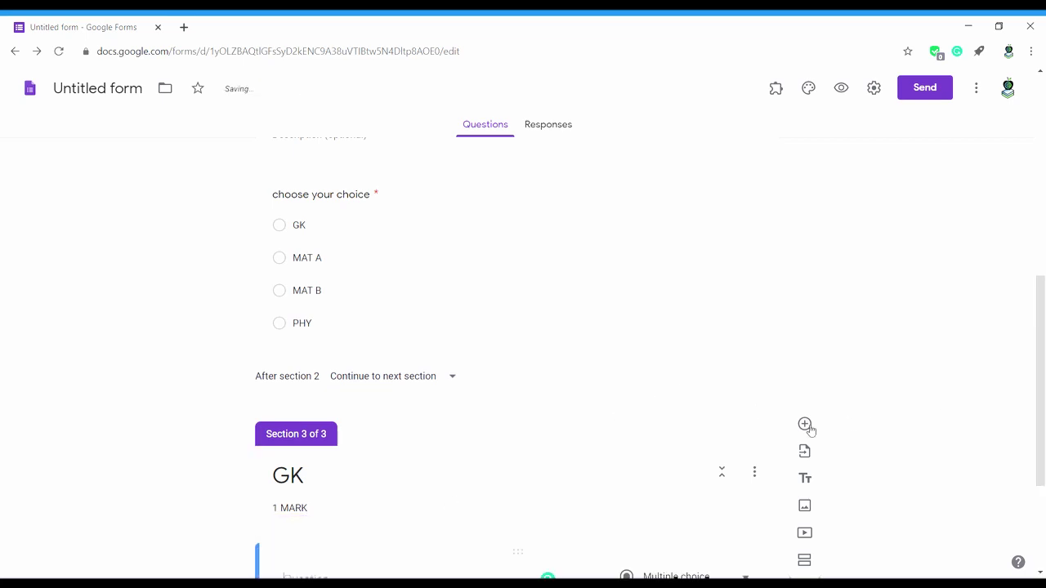
{"action": "scroll", "coordinate": [1037, 327], "scroll_direction": "down", "scroll_amount": 2}
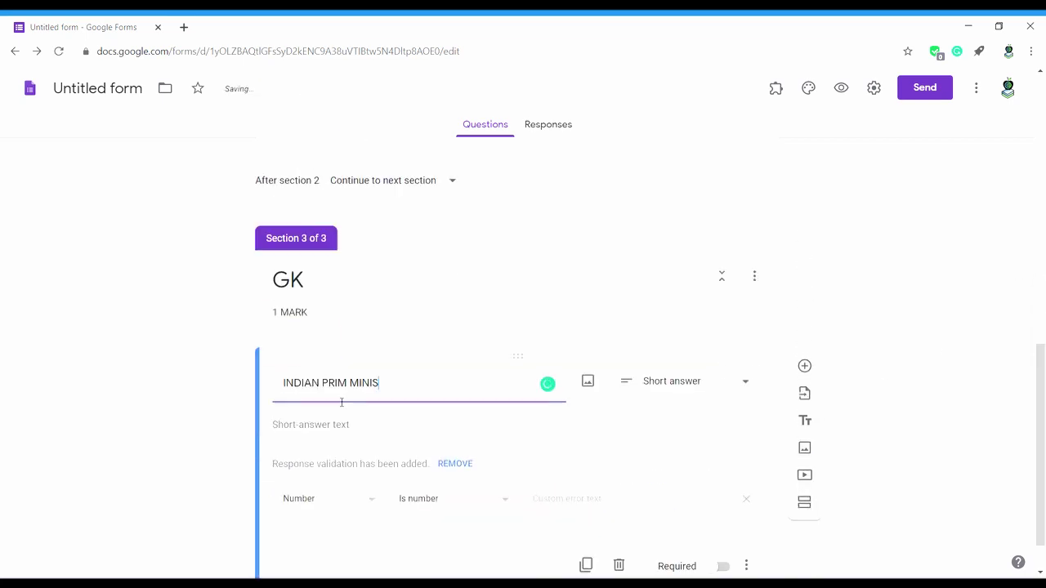
{"action": "type", "text": "TER"}
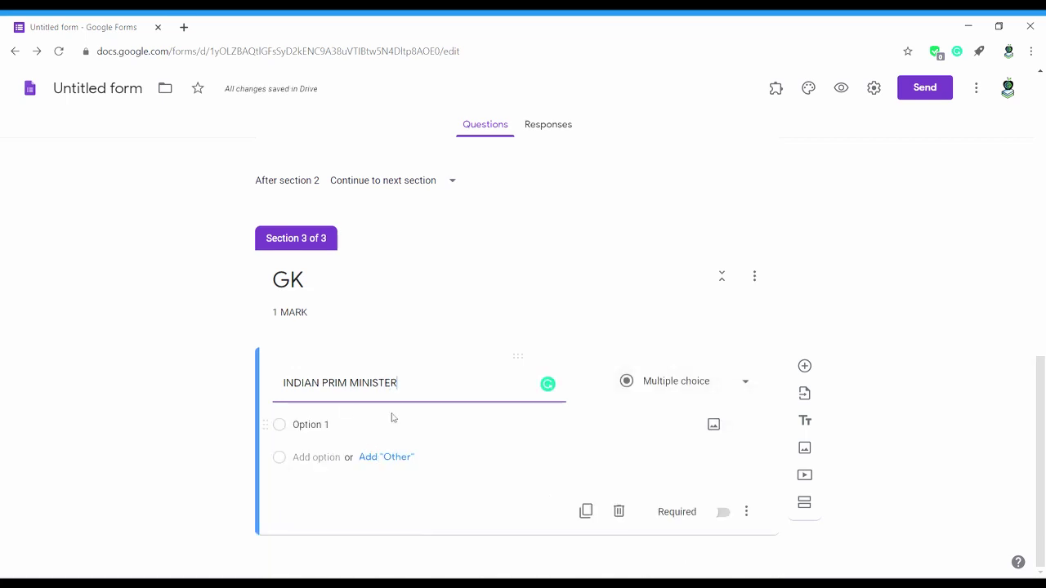
Search Google images for "INDIAN PRIMMINISTERS" and insert the photo of two men shaking hands before flags into the question's first option.
{"action": "left_click", "coordinate": [349, 431]}
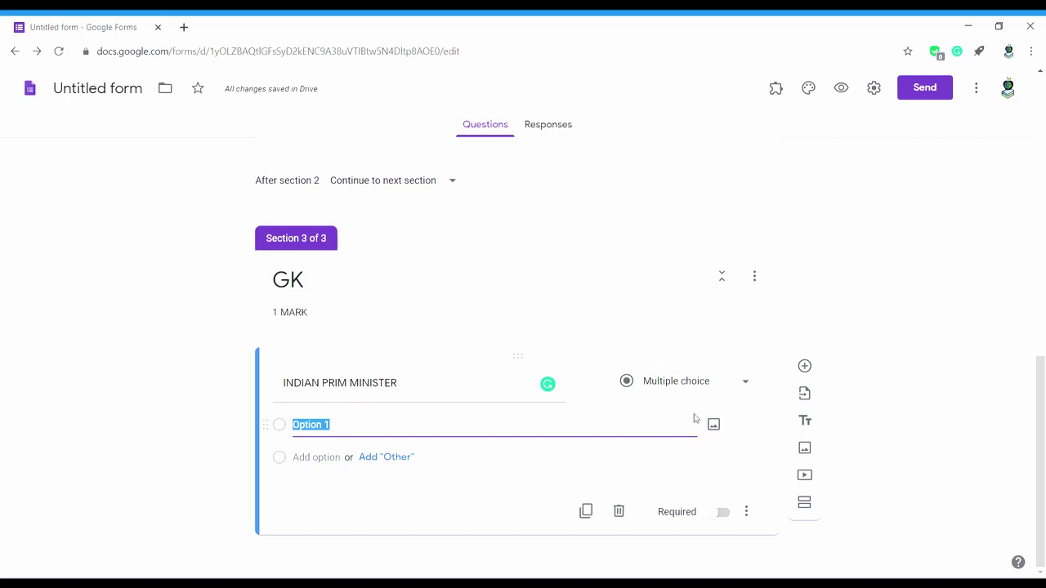
{"action": "left_click", "coordinate": [714, 426]}
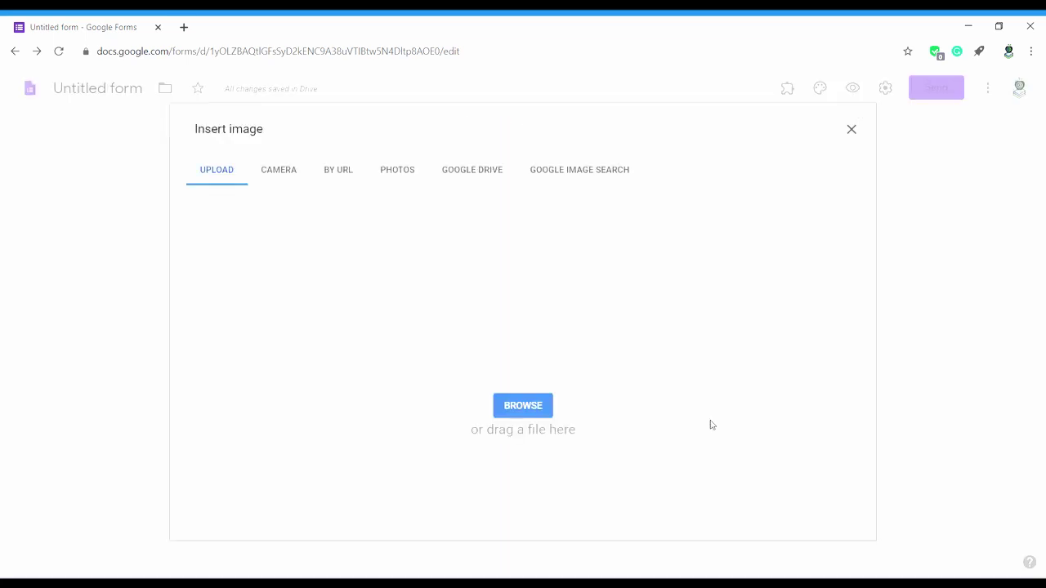
{"action": "left_click", "coordinate": [574, 169]}
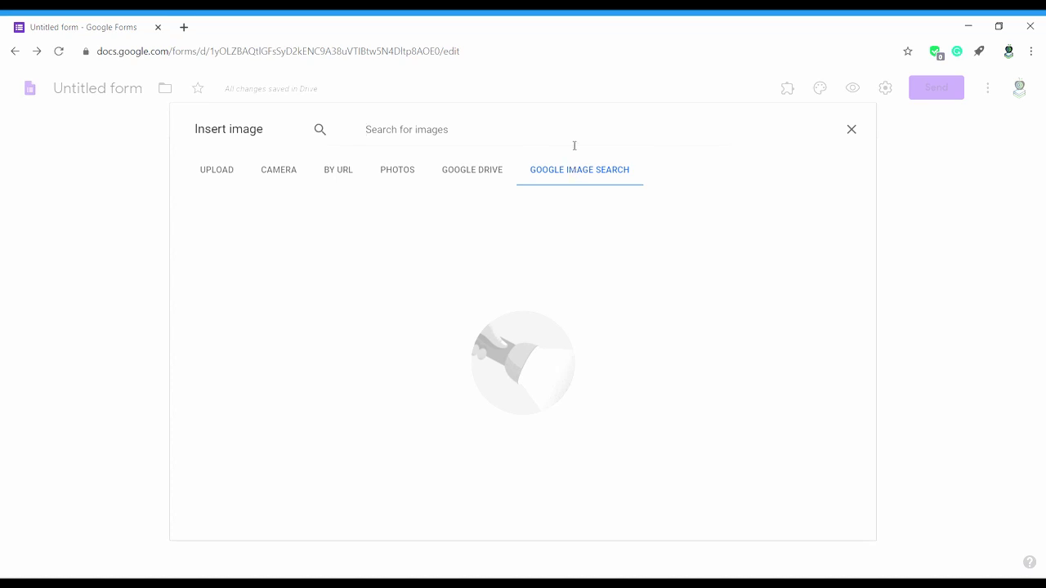
{"action": "type", "text": "IND"}
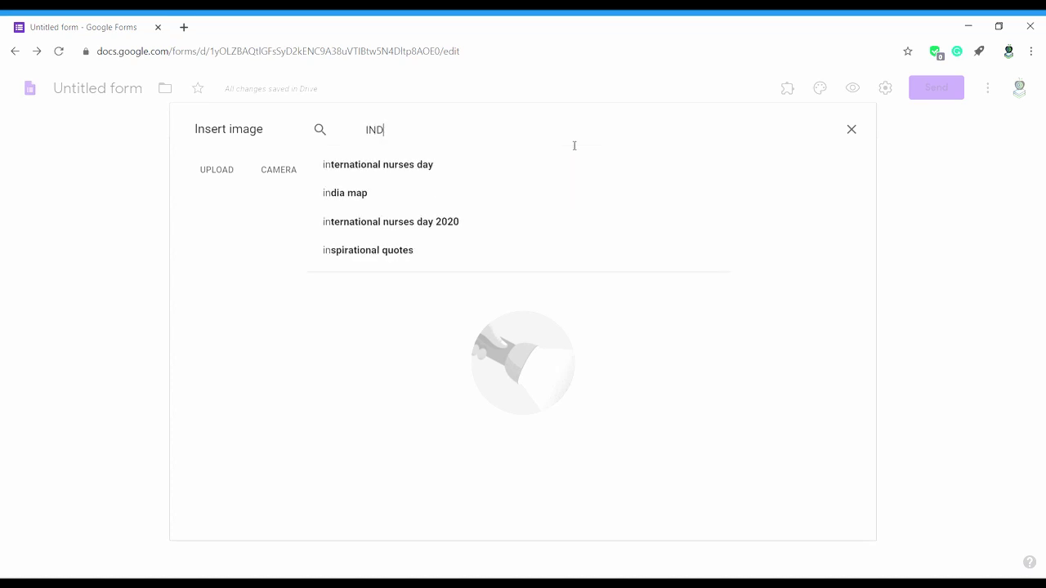
{"action": "type", "text": "IAN PRIMMINISTERS"}
{"action": "key", "text": "Return"}
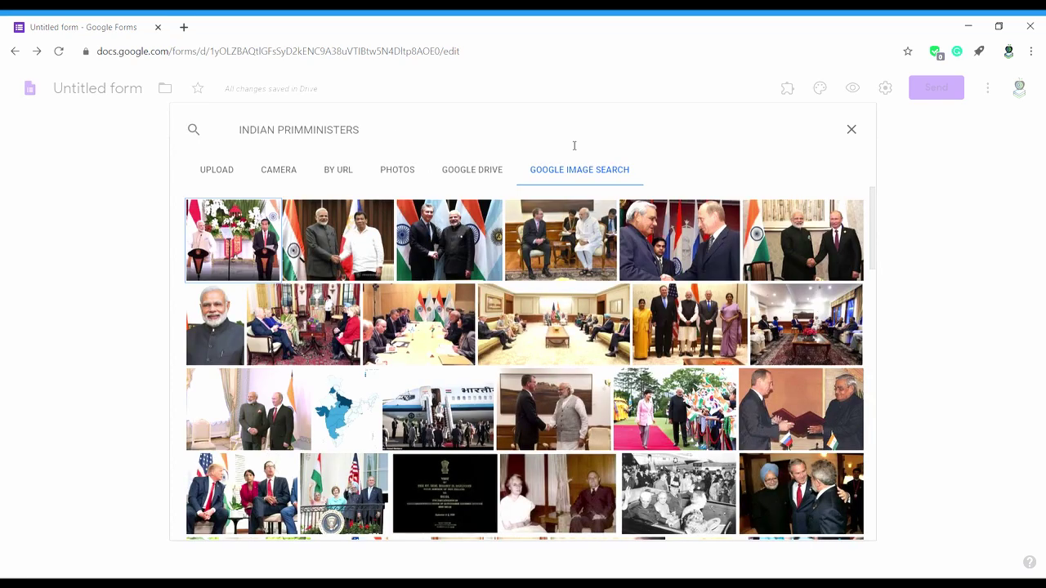
{"action": "left_click", "coordinate": [211, 337]}
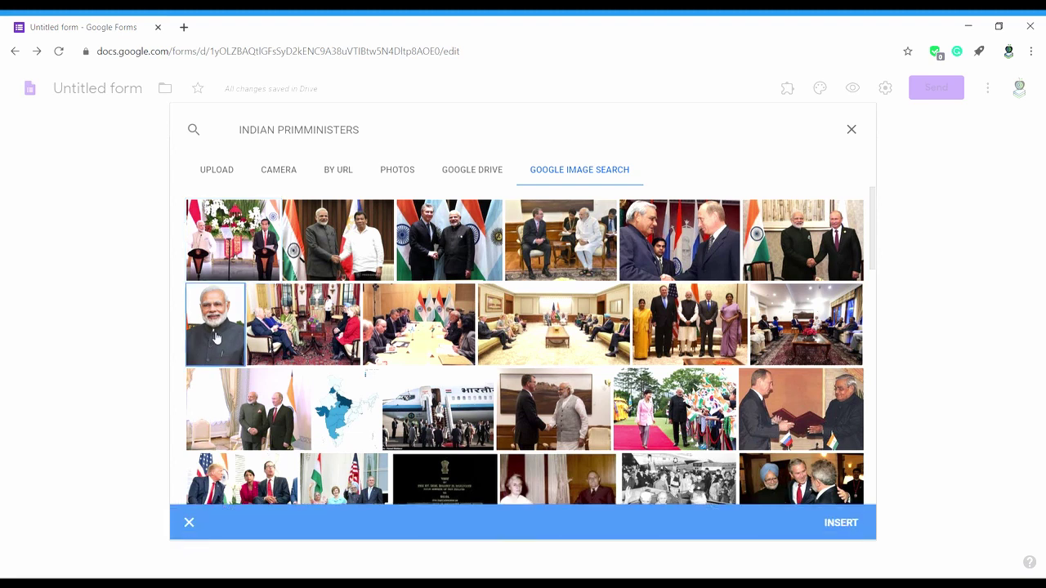
{"action": "left_click", "coordinate": [666, 230]}
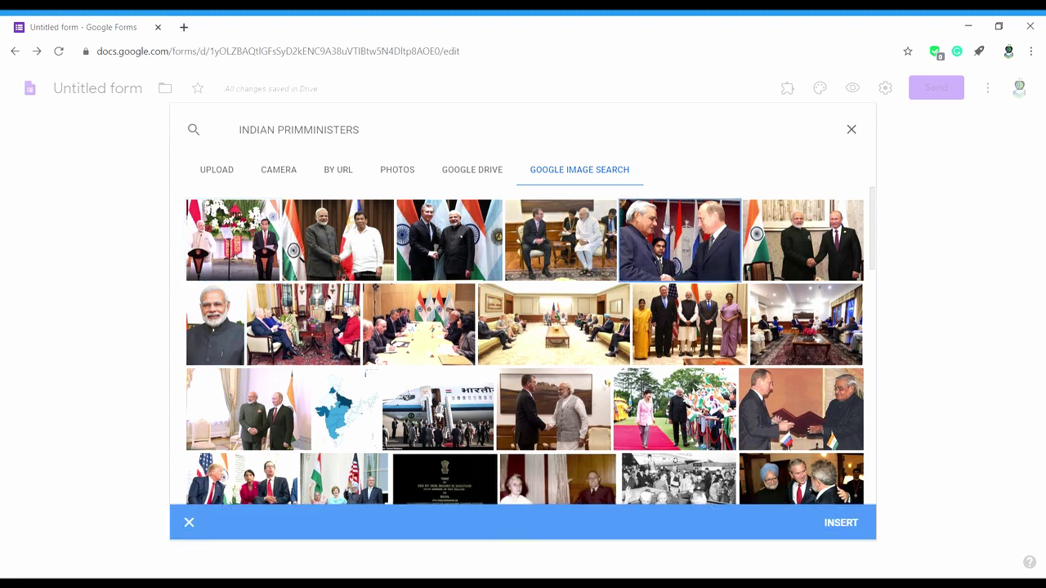
{"action": "left_click", "coordinate": [840, 523]}
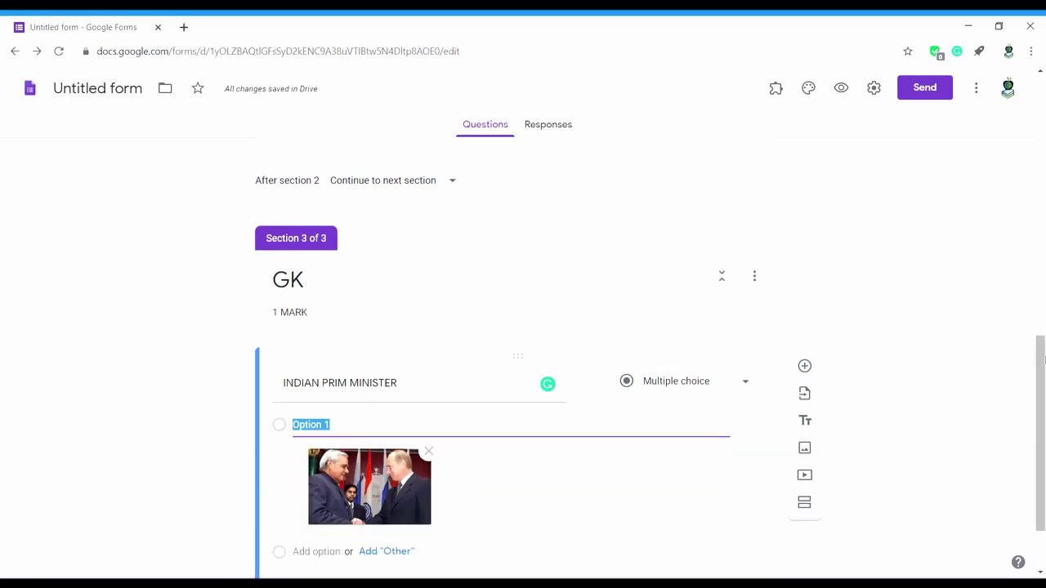
Add an "Other" choice and two more options to the question, with portrait photos of Indian prime ministers on options 2 and 3.
{"action": "left_click_drag", "start_coordinate": [1044, 360], "coordinate": [1044, 397]}
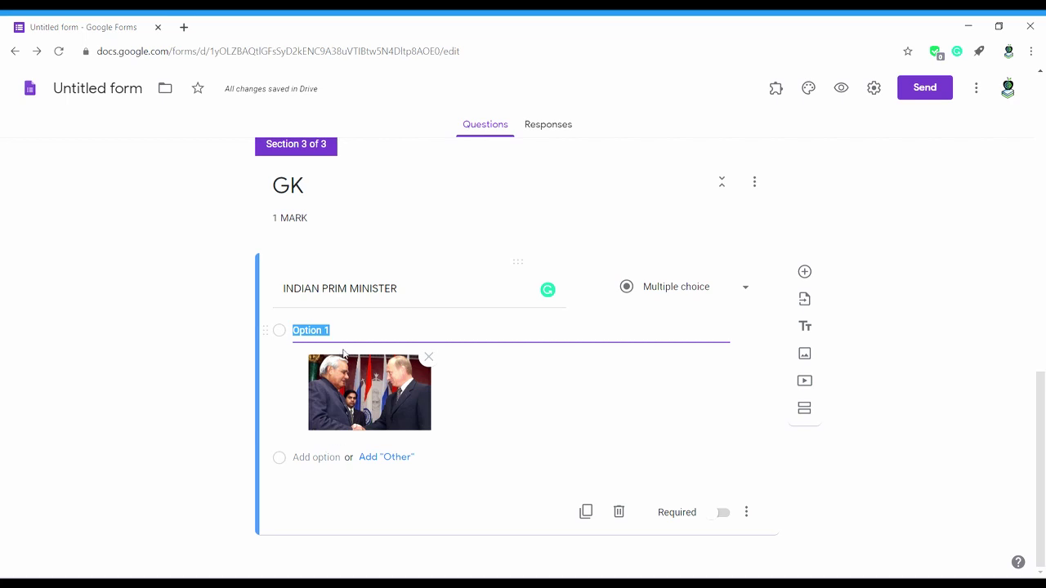
{"action": "left_click", "coordinate": [370, 459]}
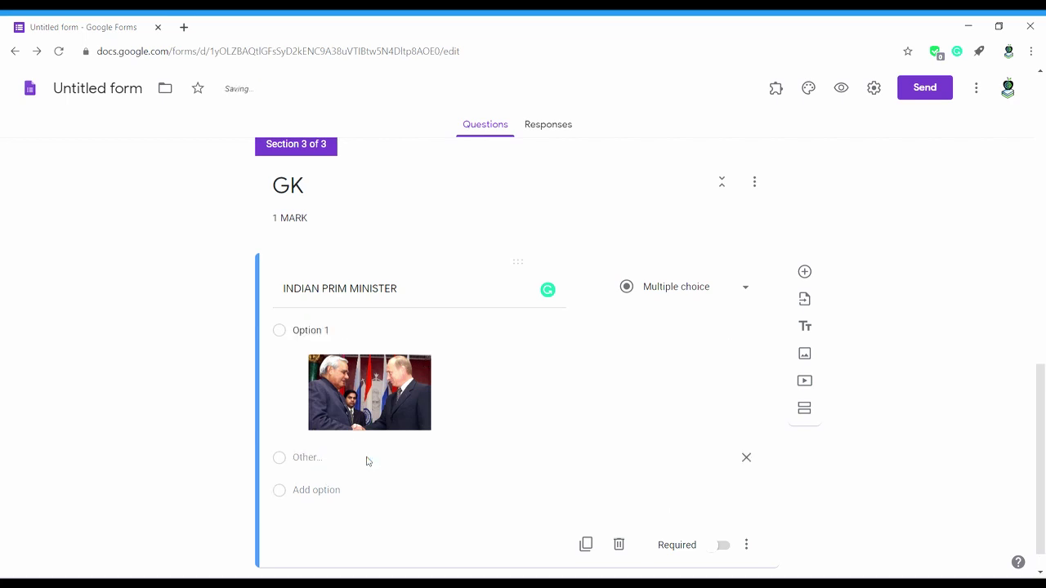
{"action": "left_click", "coordinate": [338, 492]}
{"action": "left_click", "coordinate": [325, 523]}
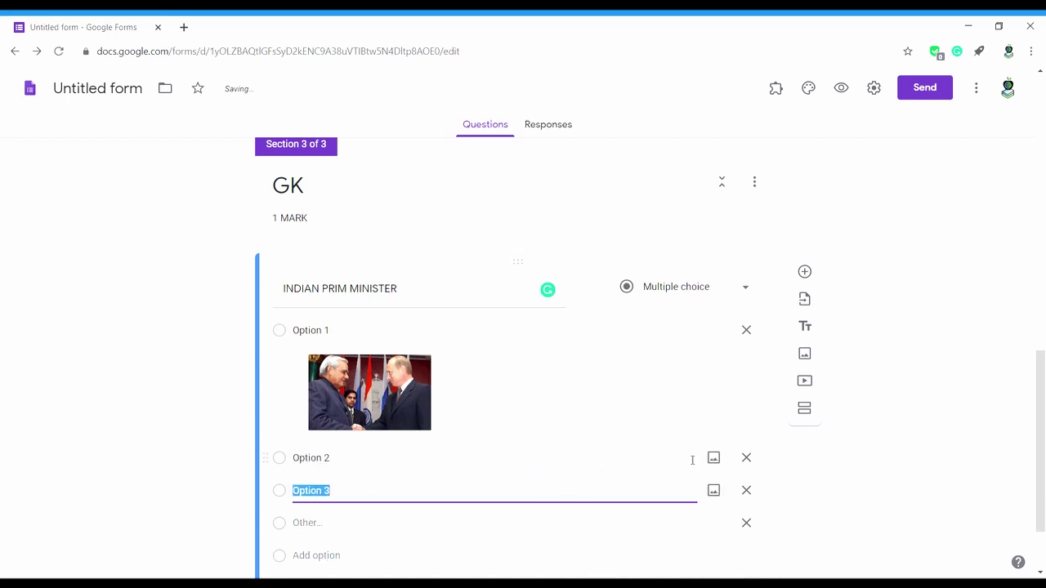
{"action": "left_click", "coordinate": [713, 459]}
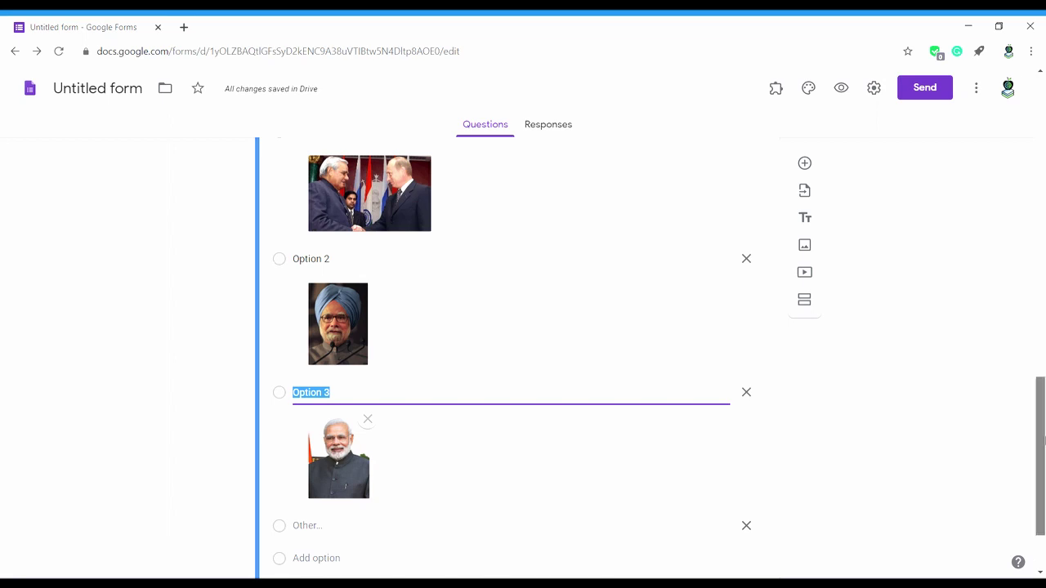
{"action": "scroll", "coordinate": [1036, 352], "scroll_direction": "down", "scroll_amount": 2}
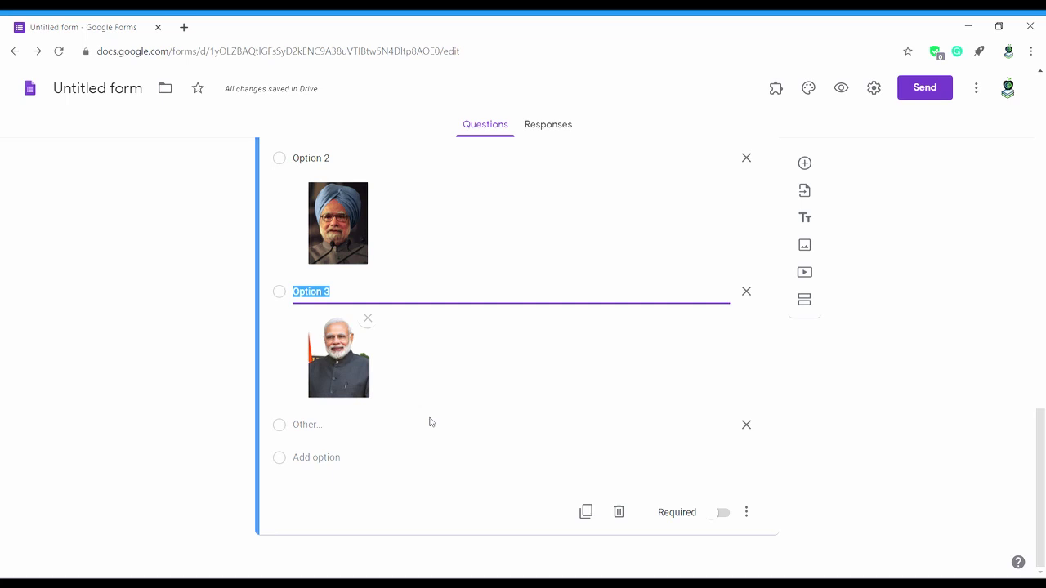
{"action": "left_click_drag", "start_coordinate": [1039, 447], "coordinate": [976, 500]}
{"action": "left_click", "coordinate": [738, 515]}
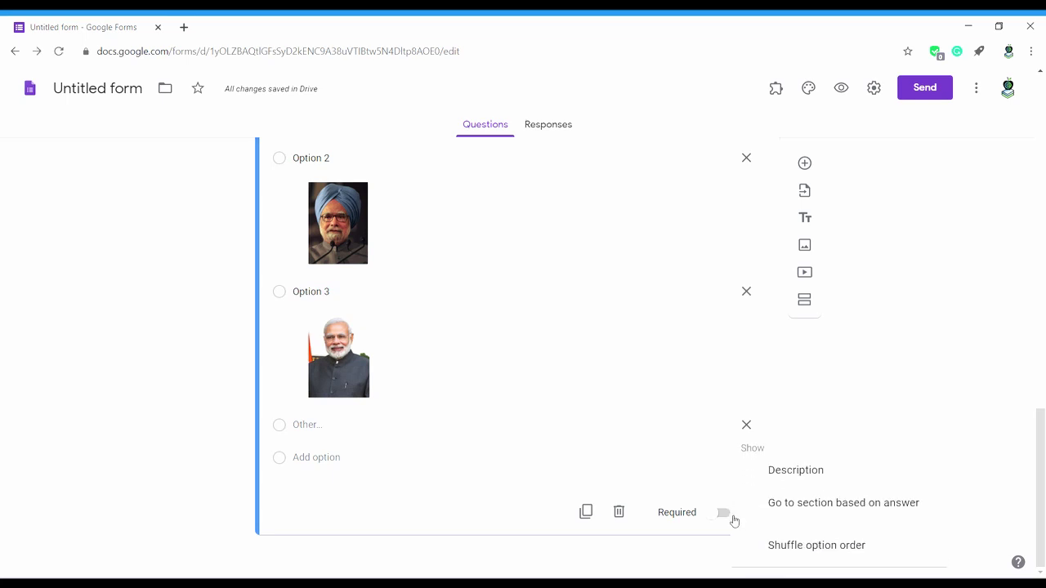
{"action": "left_click", "coordinate": [731, 516]}
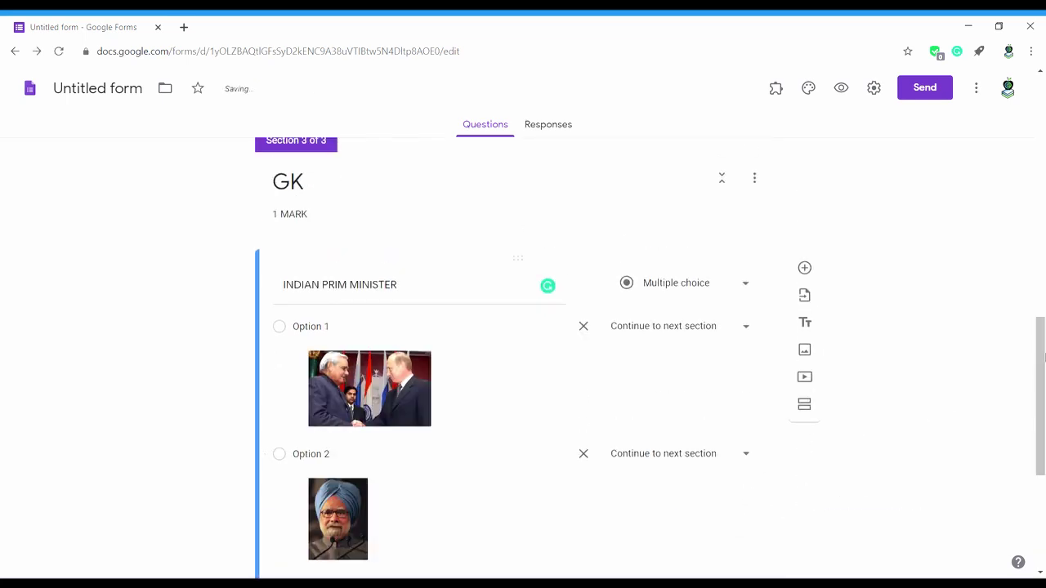
{"action": "left_click_drag", "start_coordinate": [1037, 399], "coordinate": [1036, 491]}
{"action": "left_click", "coordinate": [746, 512]}
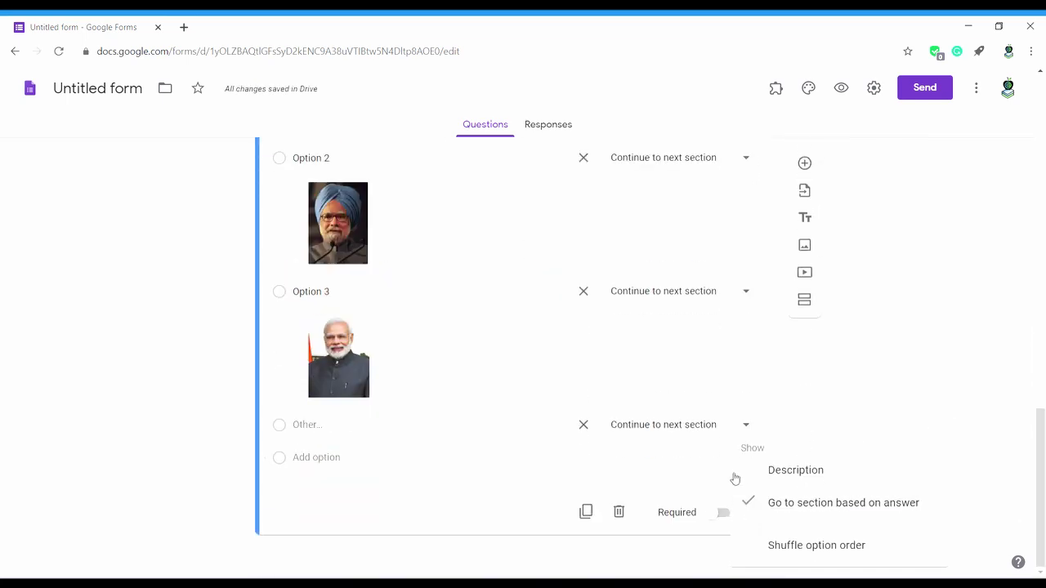
{"action": "left_click", "coordinate": [770, 507]}
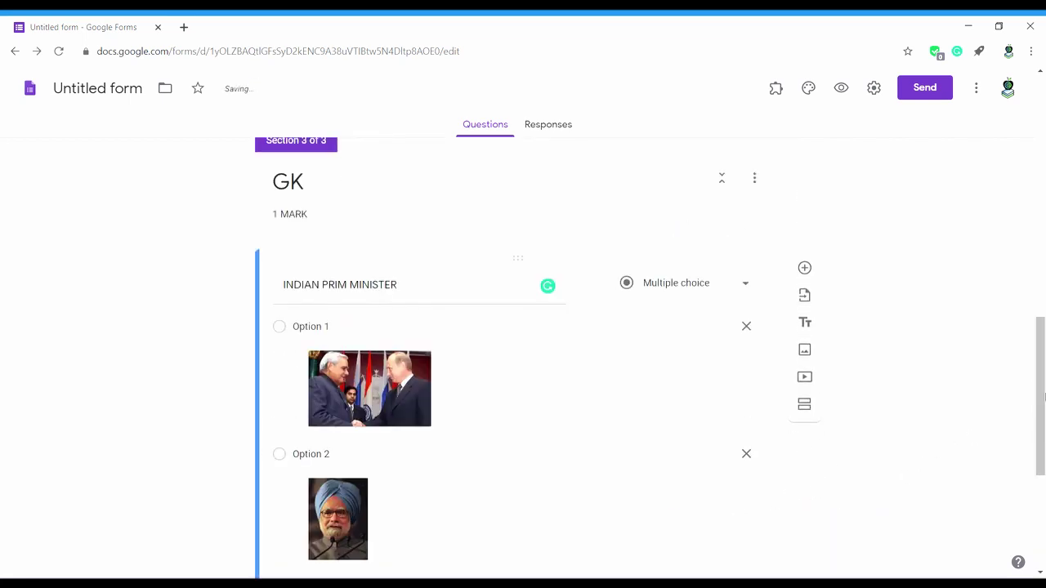
{"action": "left_click_drag", "start_coordinate": [1042, 395], "coordinate": [1042, 485]}
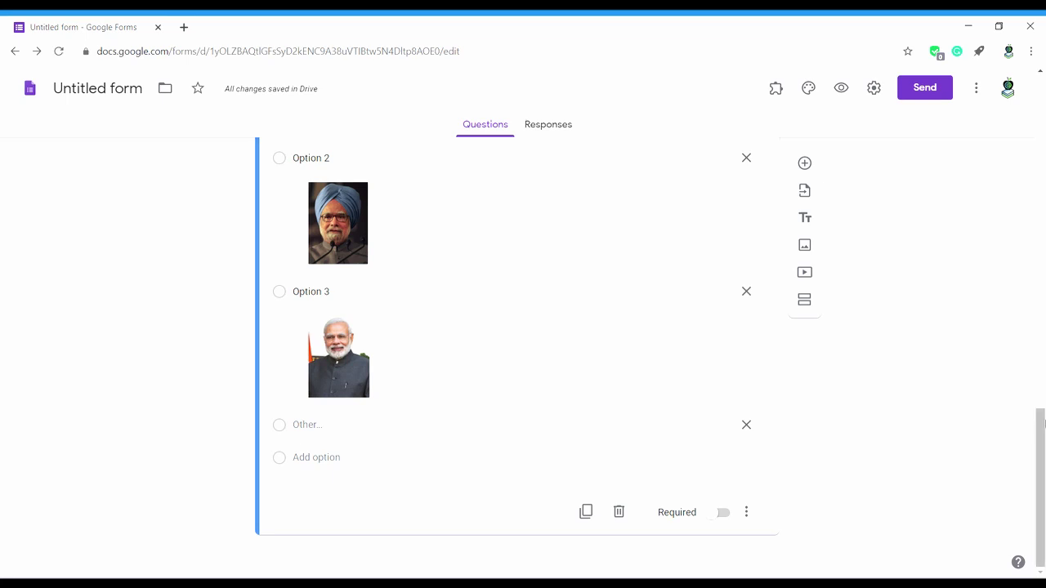
Extend the prime minister question's text to read "INDIAN PRIM MINISTER IN 2020".
{"action": "left_click_drag", "start_coordinate": [1043, 435], "coordinate": [1037, 357]}
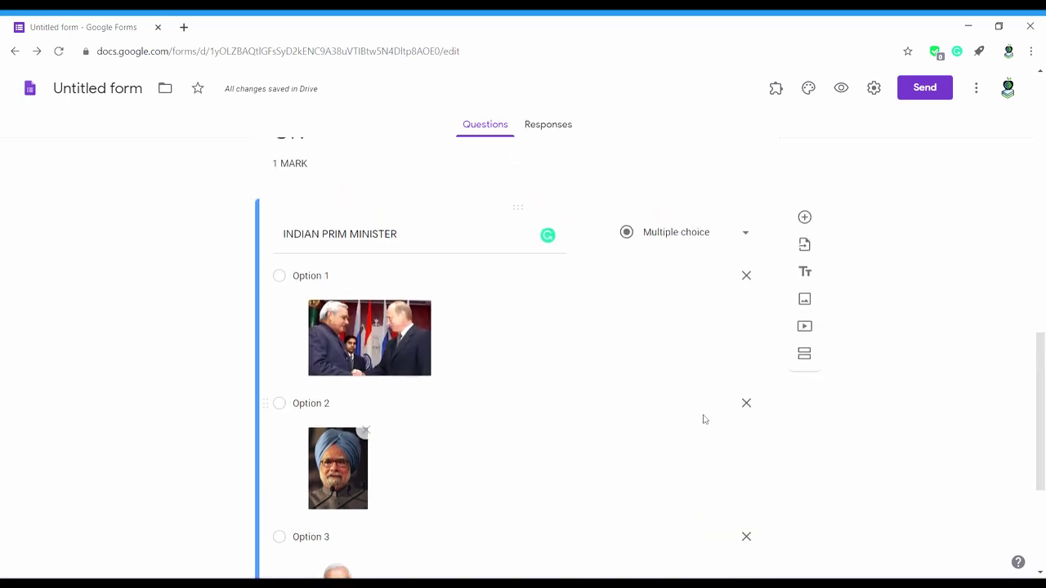
{"action": "left_click", "coordinate": [472, 242]}
{"action": "triple_click", "coordinate": [471, 242]}
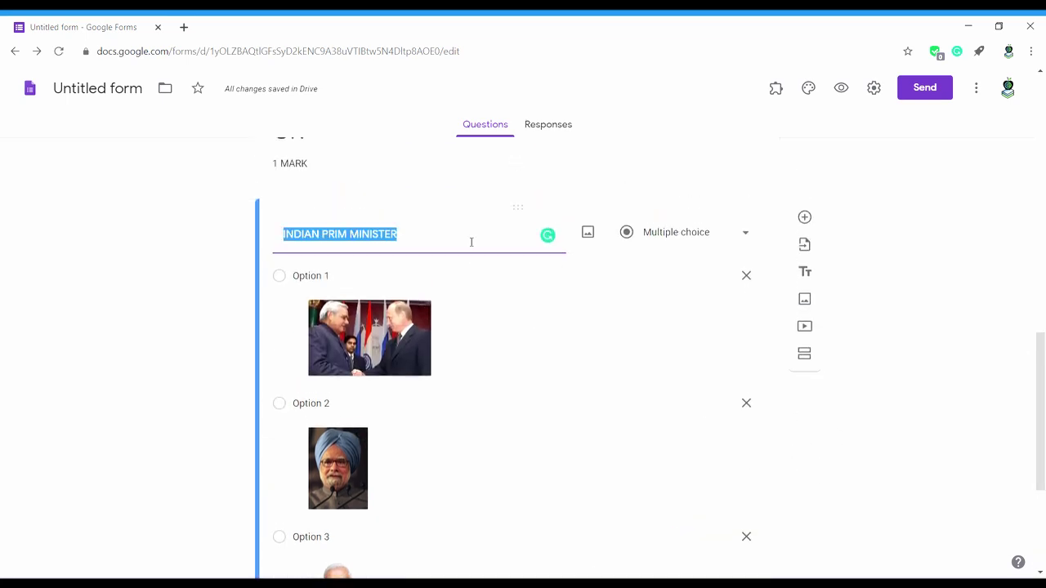
{"action": "left_click", "coordinate": [471, 242]}
{"action": "type", "text": "IN 2020"}
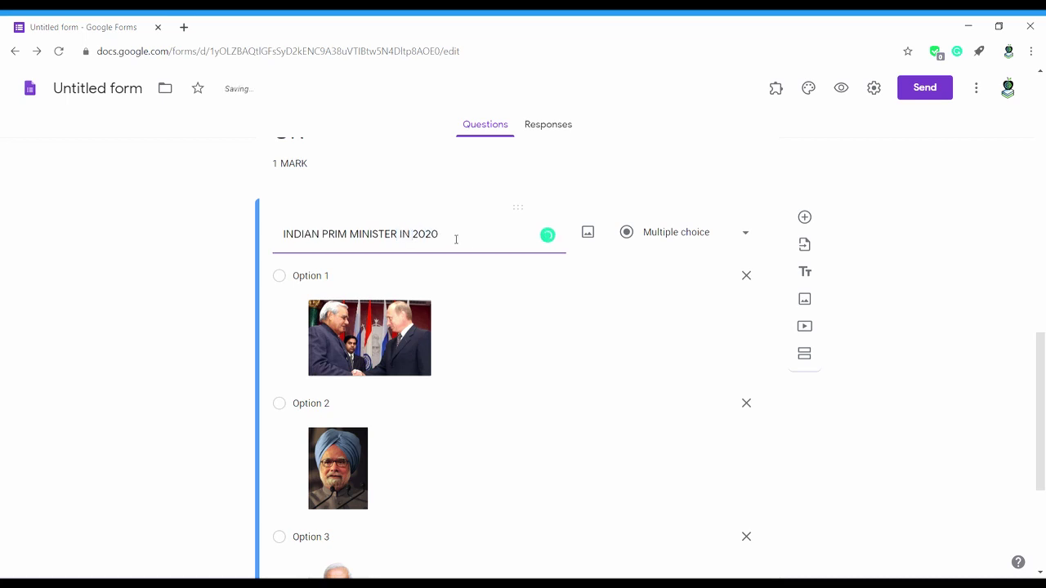
Turn on "Make this a quiz" in the form's settings.
{"action": "scroll", "coordinate": [1027, 333], "scroll_direction": "up", "scroll_amount": 3}
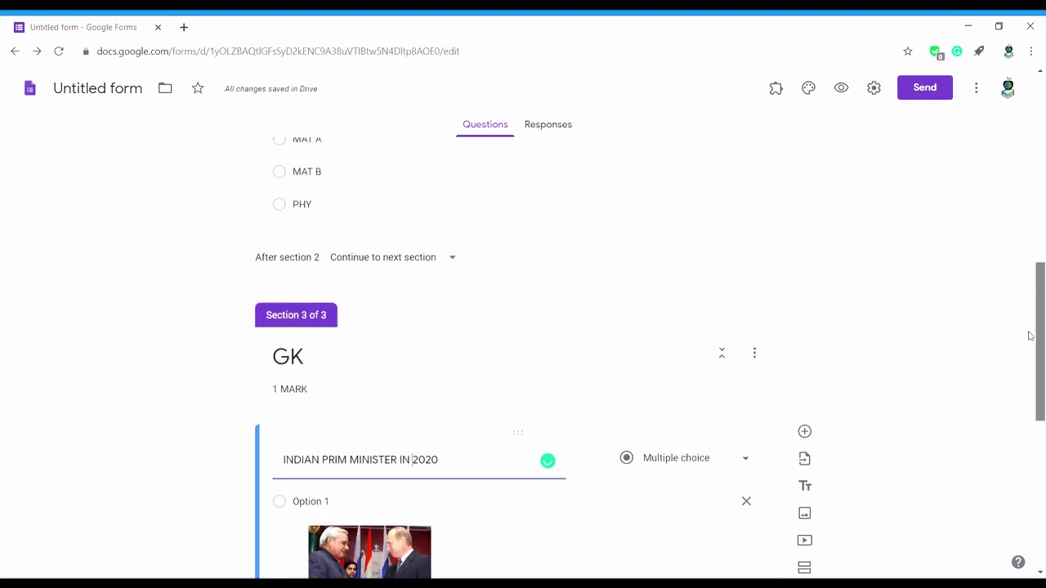
{"action": "scroll", "coordinate": [1027, 333], "scroll_direction": "down", "scroll_amount": 6}
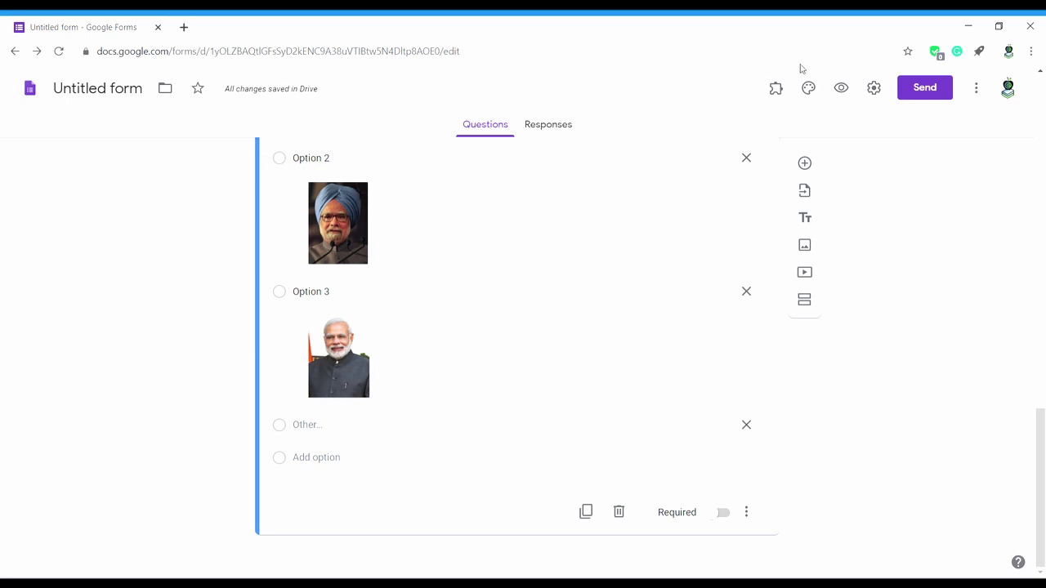
{"action": "left_click", "coordinate": [874, 88]}
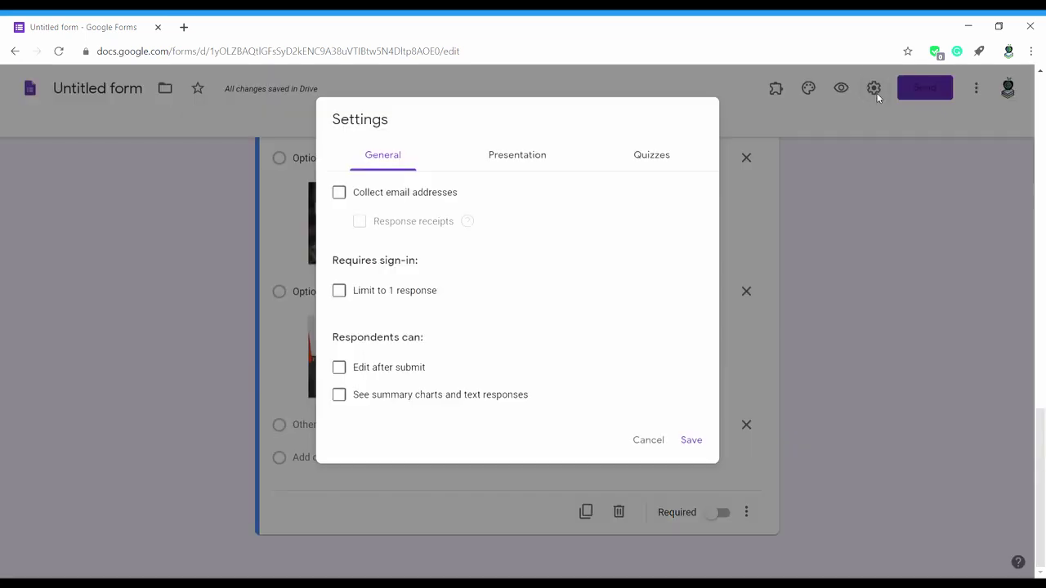
{"action": "left_click", "coordinate": [651, 169]}
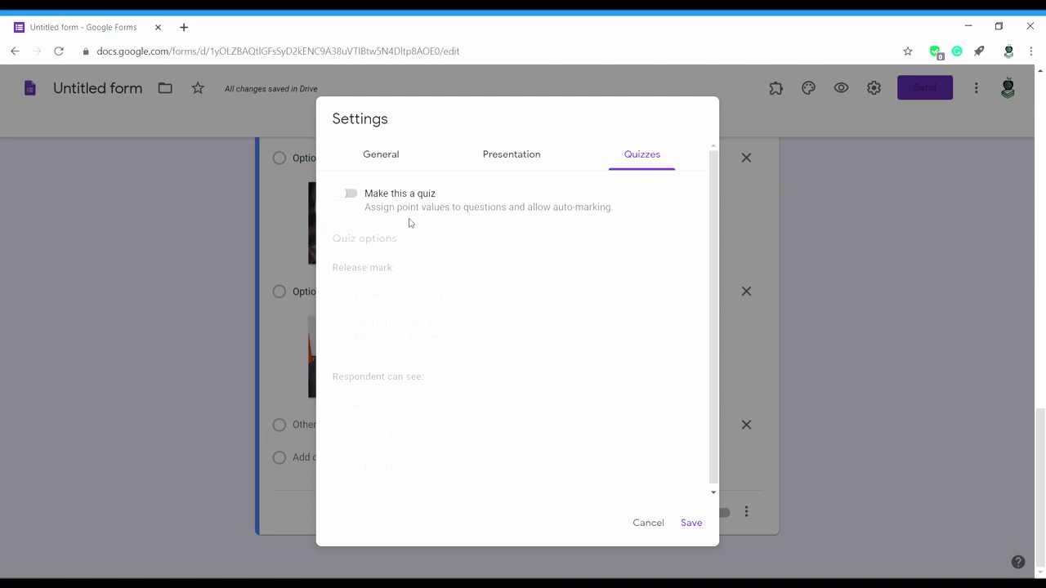
{"action": "left_click", "coordinate": [351, 194]}
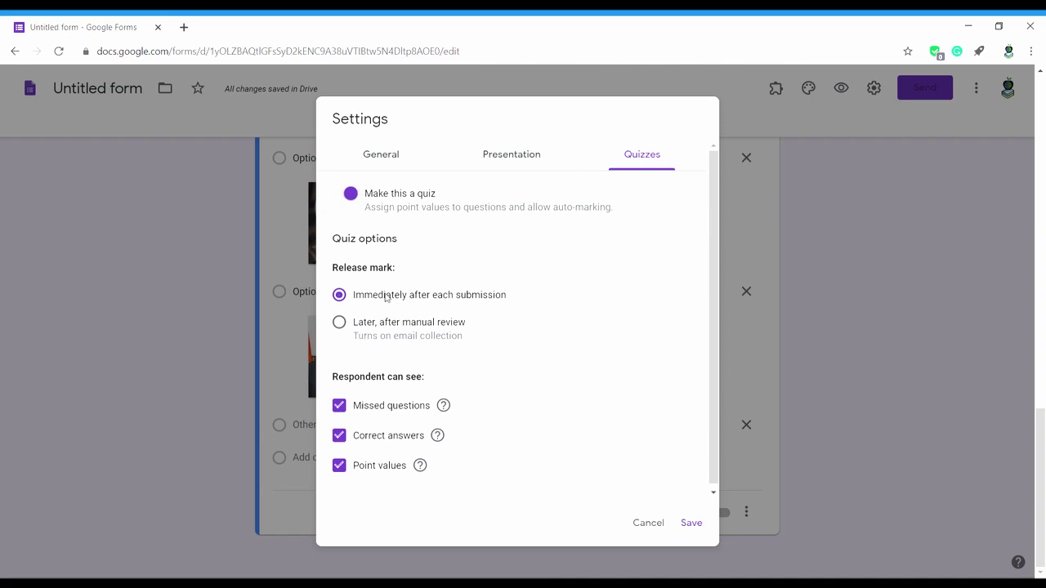
Set the quiz marks to release "Later, after manual review" and toggle whether respondents can see point values.
{"action": "left_click", "coordinate": [342, 326]}
{"action": "left_click", "coordinate": [343, 307]}
{"action": "left_click", "coordinate": [340, 323]}
{"action": "left_click", "coordinate": [377, 463]}
{"action": "left_click", "coordinate": [342, 471]}
Enable shuffled question order and the progress bar in the form's presentation settings.
{"action": "left_click", "coordinate": [526, 157]}
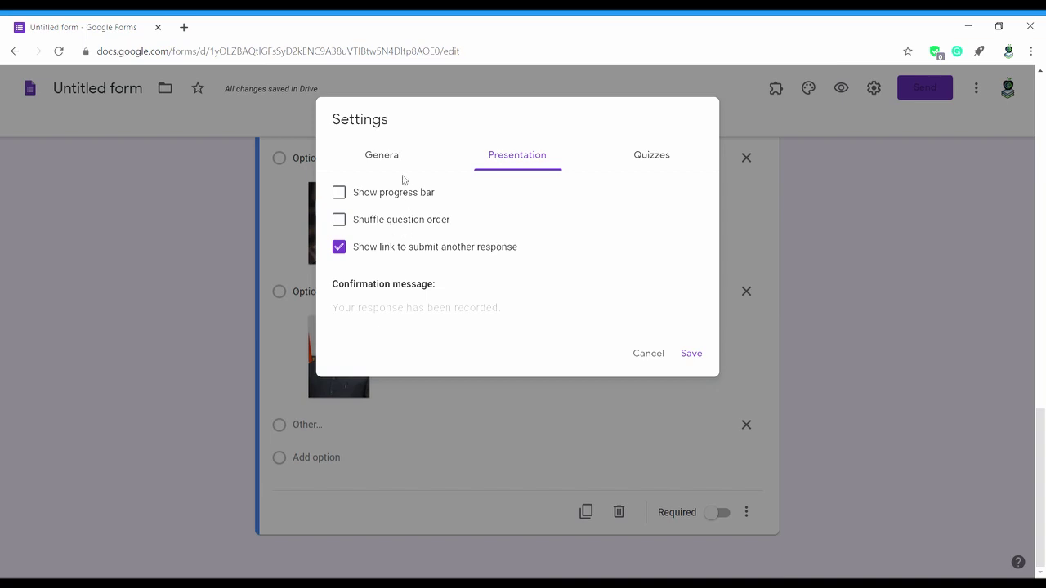
{"action": "left_click", "coordinate": [342, 219]}
{"action": "left_click", "coordinate": [340, 192]}
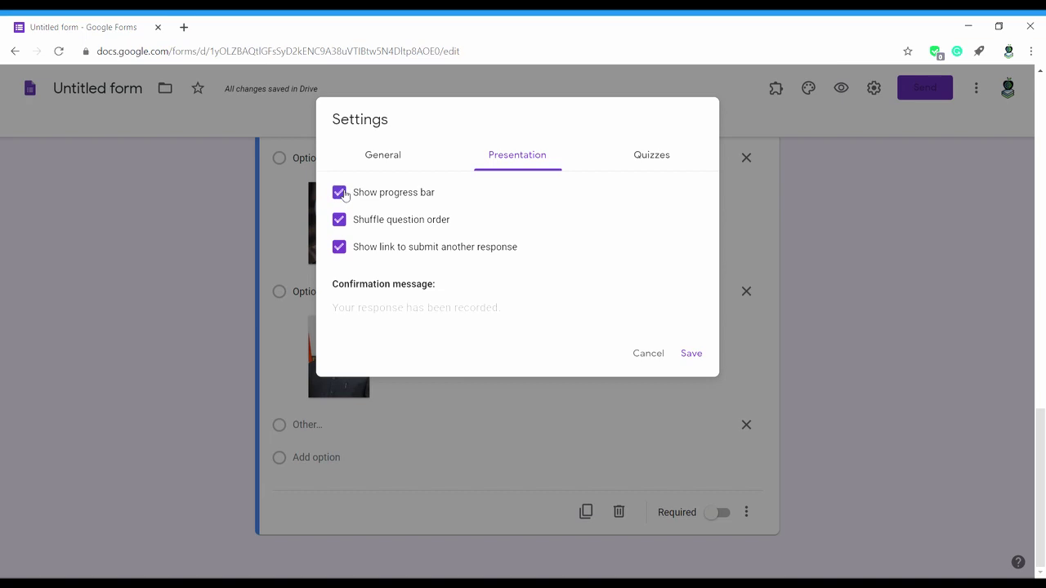
Enter "THANKS" as the confirmation message in the form's presentation settings.
{"action": "left_click", "coordinate": [394, 159]}
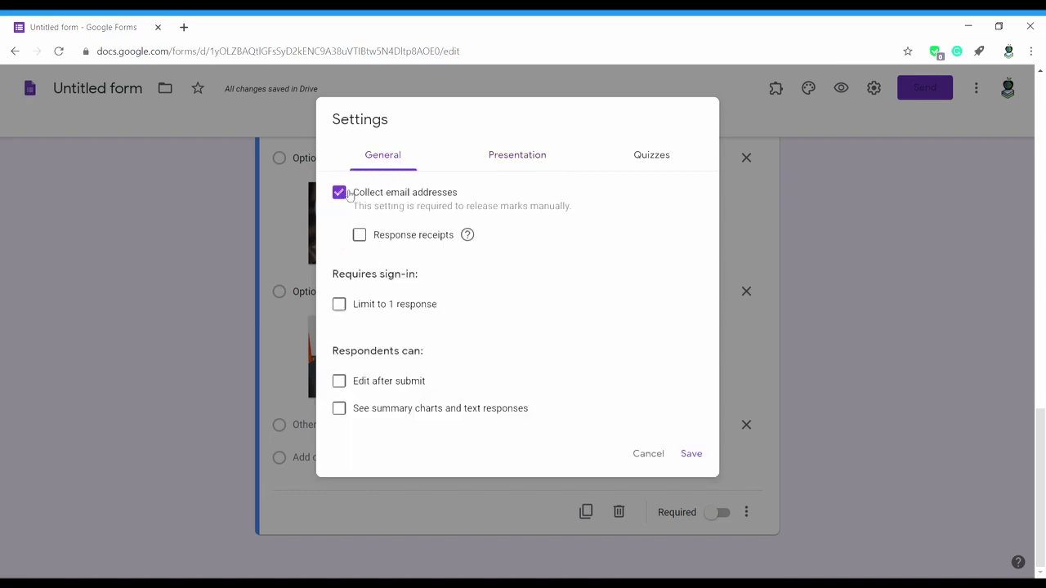
{"action": "left_click", "coordinate": [653, 157]}
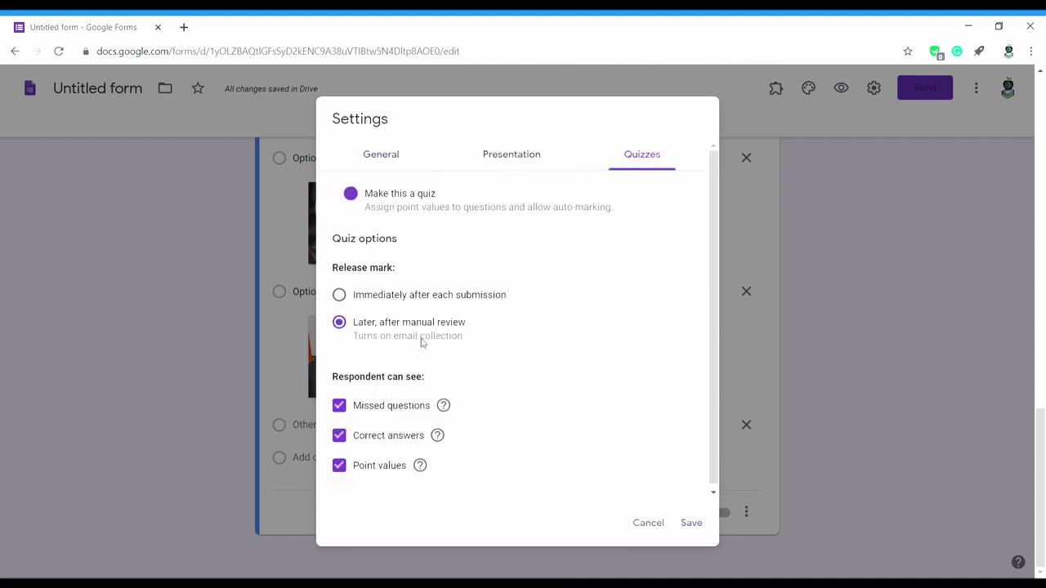
{"action": "left_click", "coordinate": [493, 155]}
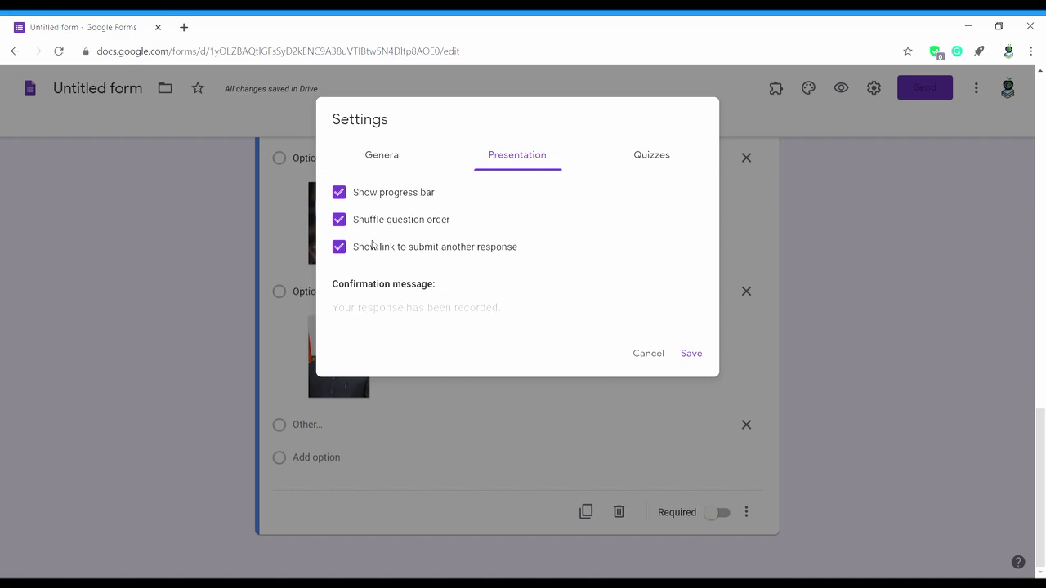
{"action": "left_click", "coordinate": [354, 317]}
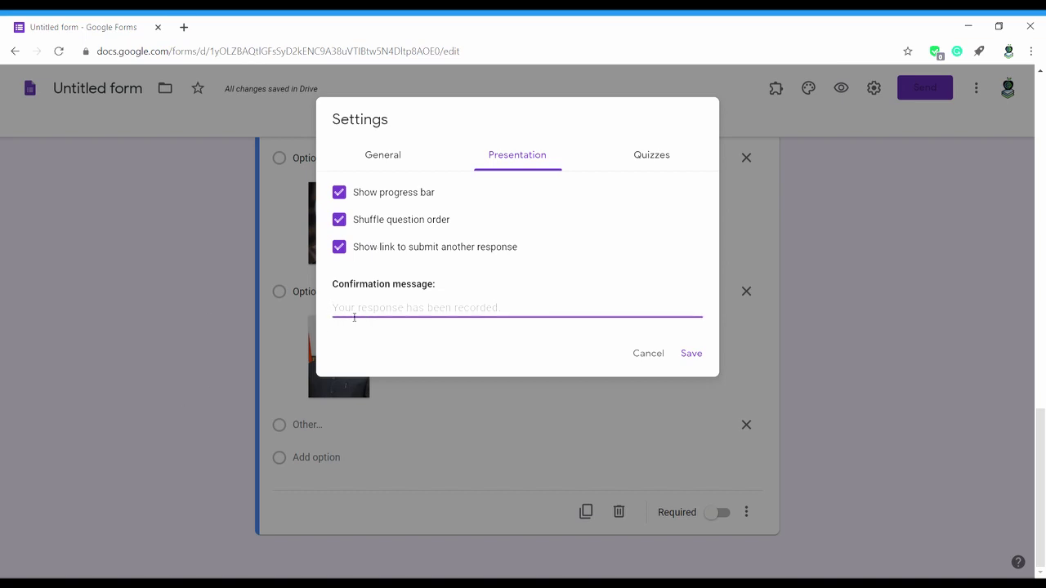
{"action": "type", "text": "THANKS"}
Limit the form to 1 response per respondent in the general settings and save the settings.
{"action": "left_click", "coordinate": [383, 157]}
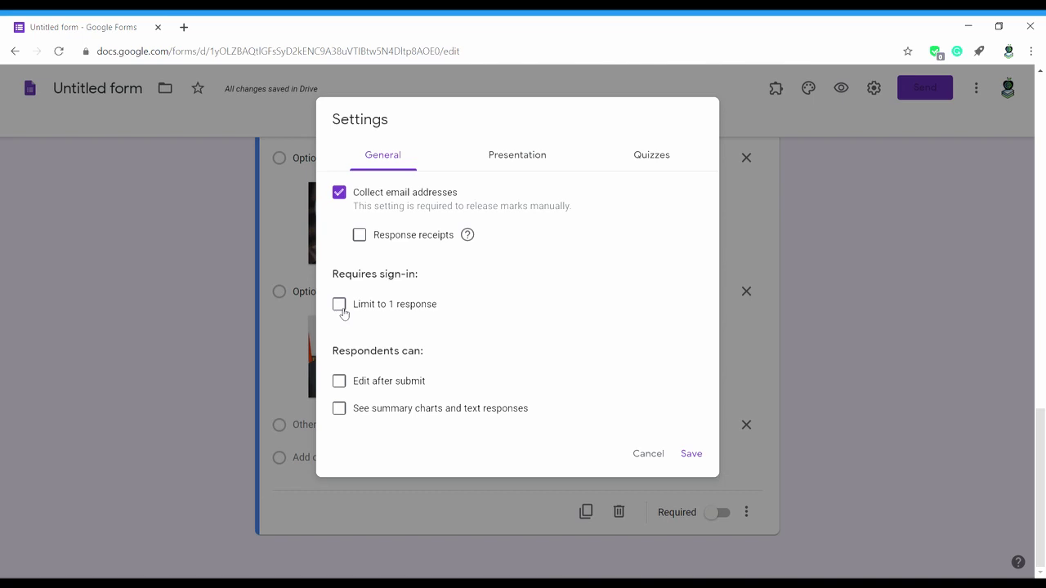
{"action": "left_click", "coordinate": [340, 305]}
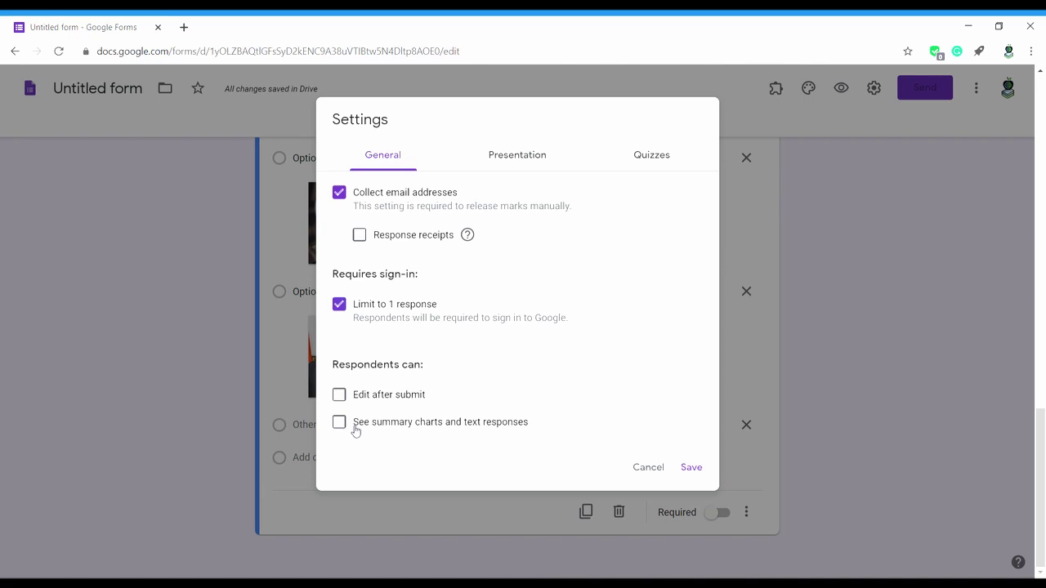
{"action": "left_click", "coordinate": [691, 469]}
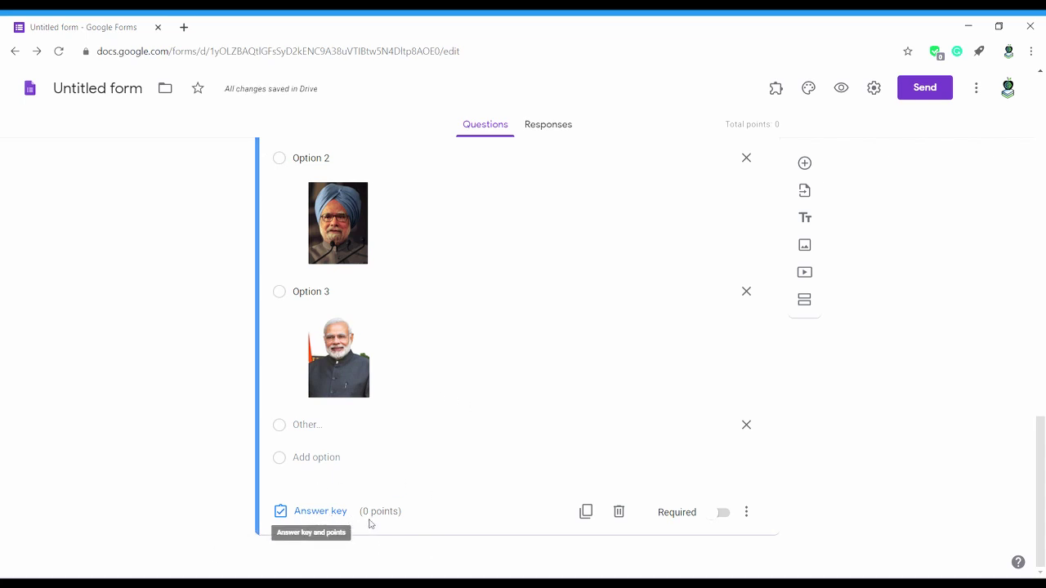
Mark Option 3 as the correct answer in the prime minister question's answer key.
{"action": "left_click", "coordinate": [288, 521]}
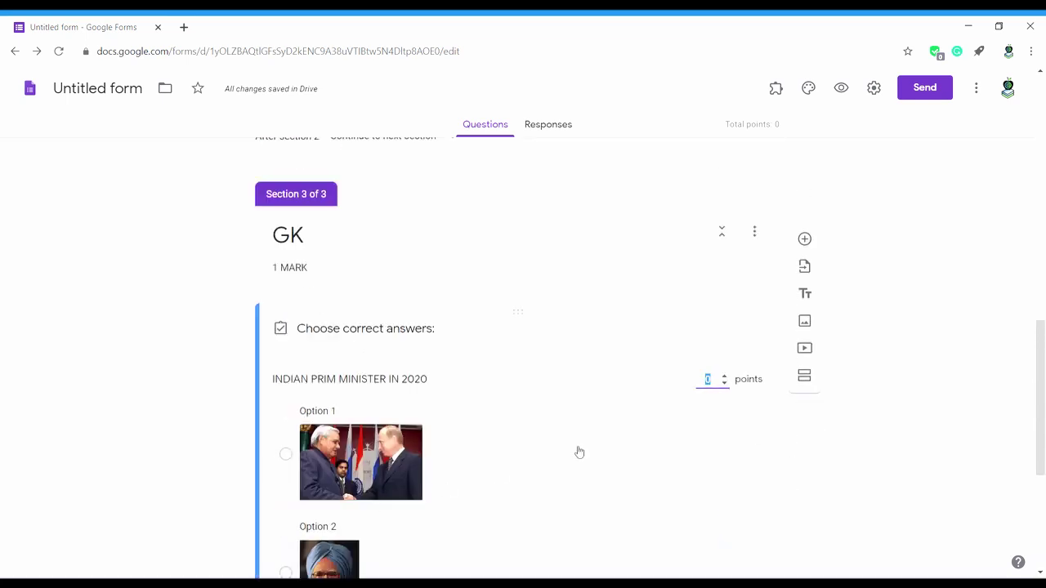
{"action": "left_click_drag", "start_coordinate": [1036, 331], "coordinate": [1036, 409]}
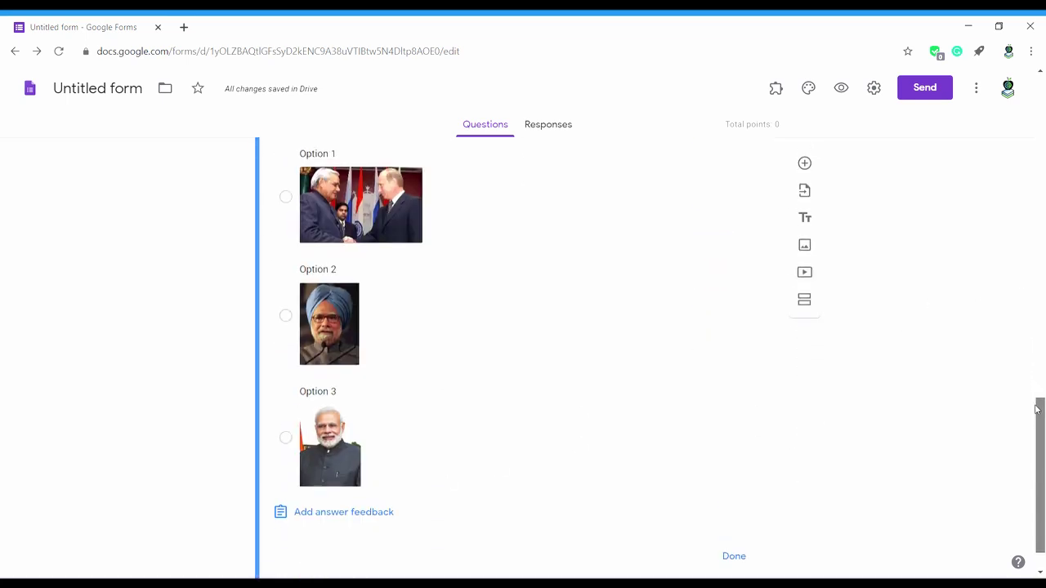
{"action": "left_click", "coordinate": [285, 439]}
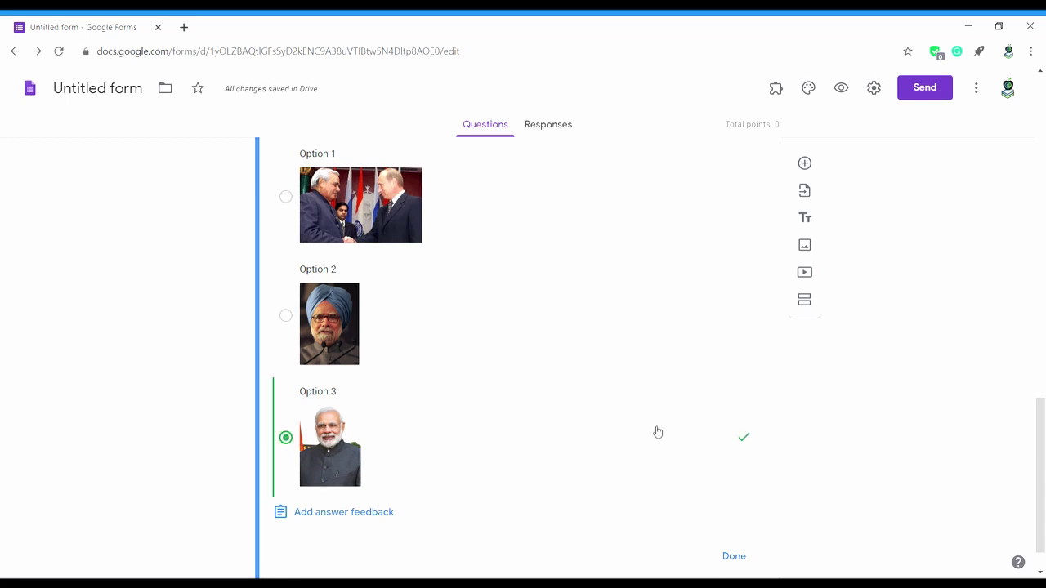
Set the prime minister question's value to 1 point.
{"action": "left_click_drag", "start_coordinate": [1039, 483], "coordinate": [1039, 431]}
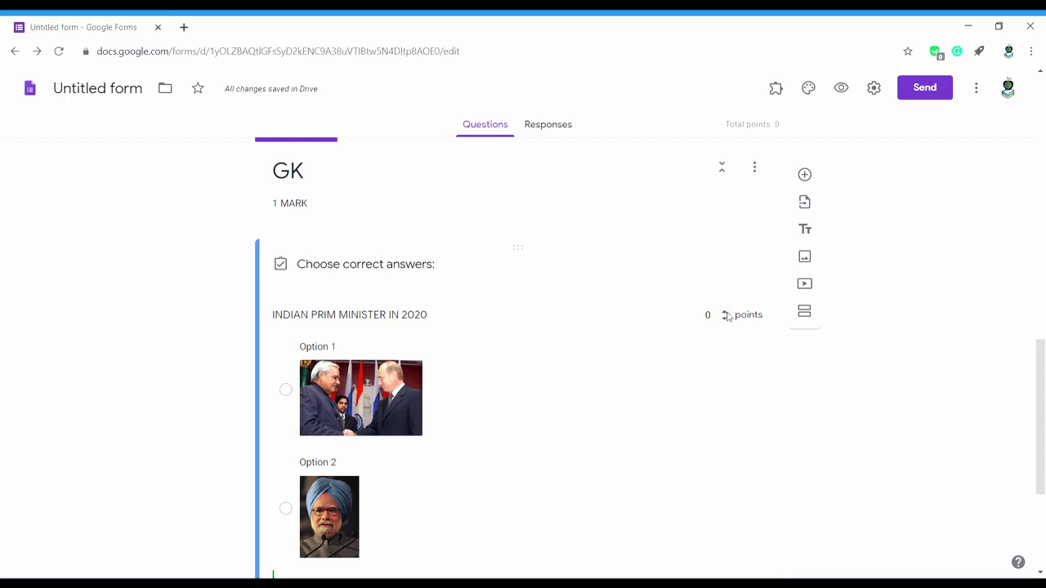
{"action": "left_click", "coordinate": [726, 317]}
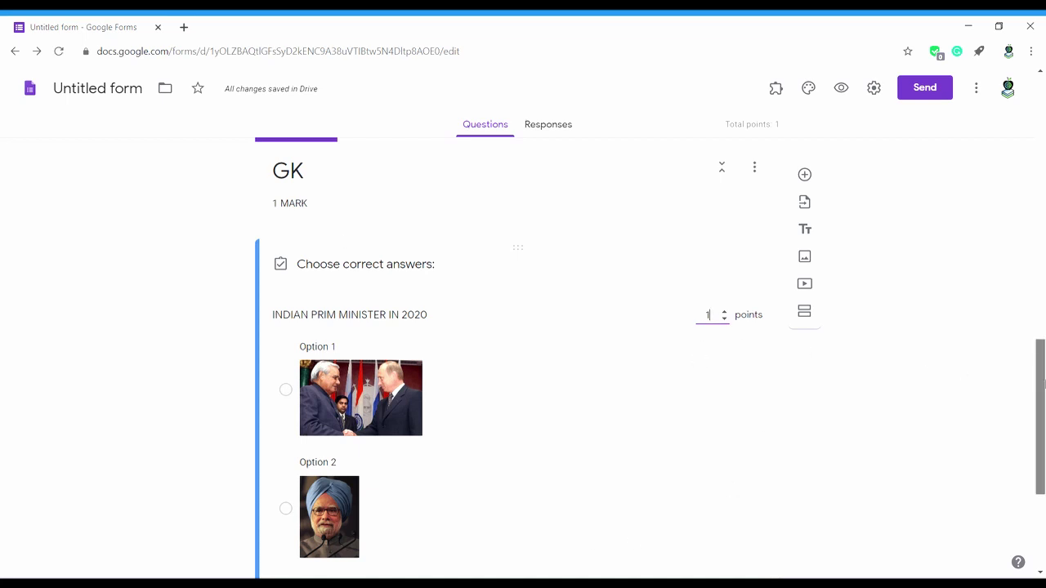
{"action": "scroll", "coordinate": [1042, 384], "scroll_direction": "down", "scroll_amount": 3}
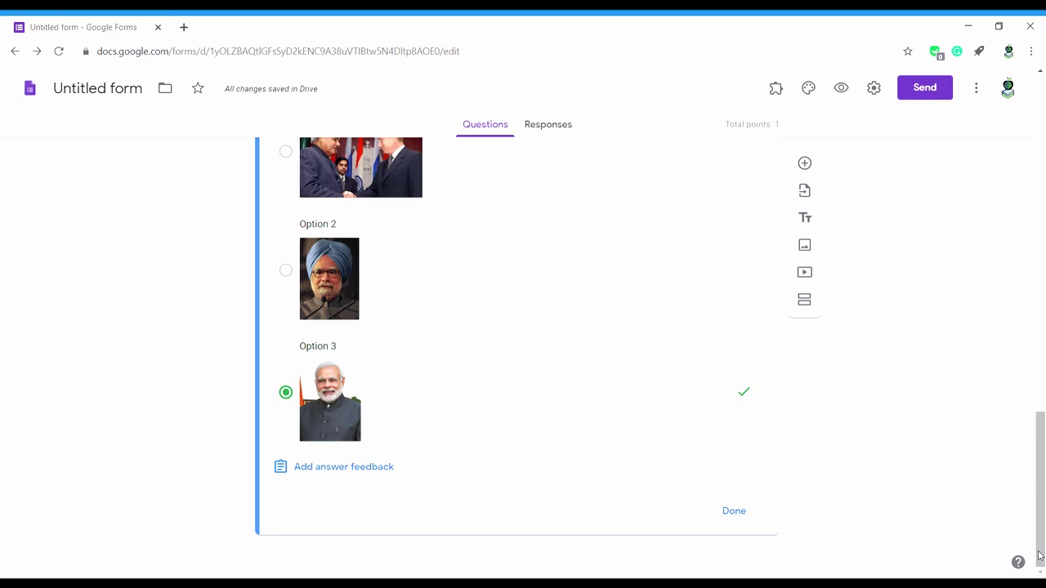
{"action": "scroll", "coordinate": [972, 465], "scroll_direction": "up", "scroll_amount": 2}
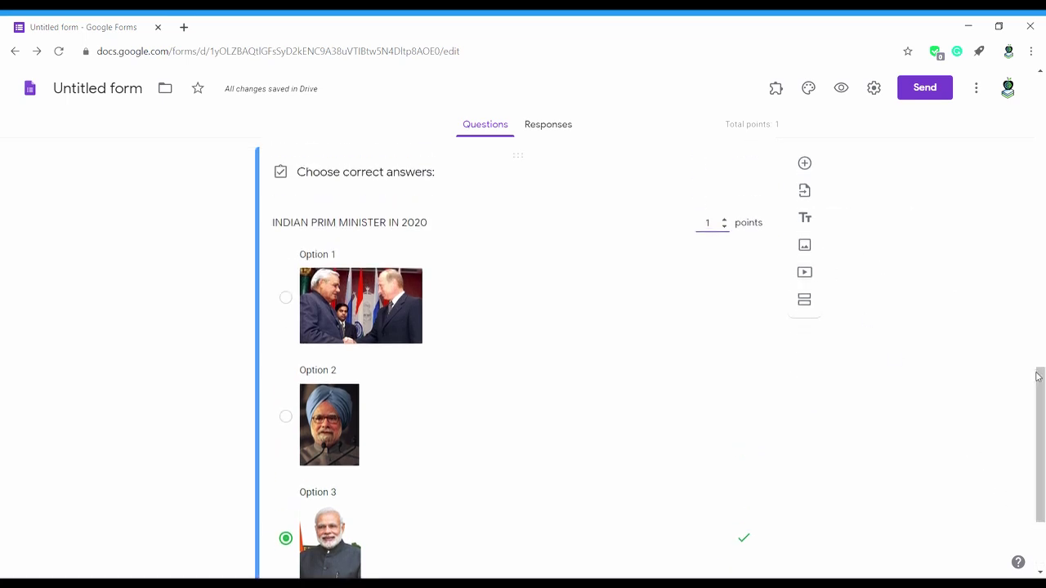
{"action": "scroll", "coordinate": [1038, 376], "scroll_direction": "down", "scroll_amount": 2}
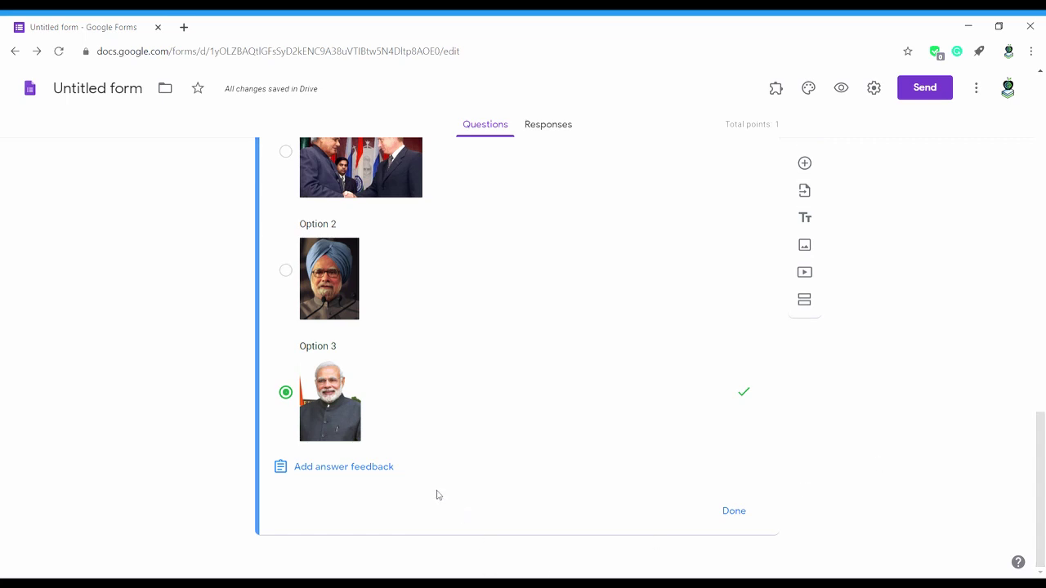
Examine the feedback options for incorrect and correct answers, including the video and link attachments, and discard the feedback.
{"action": "left_click", "coordinate": [373, 467]}
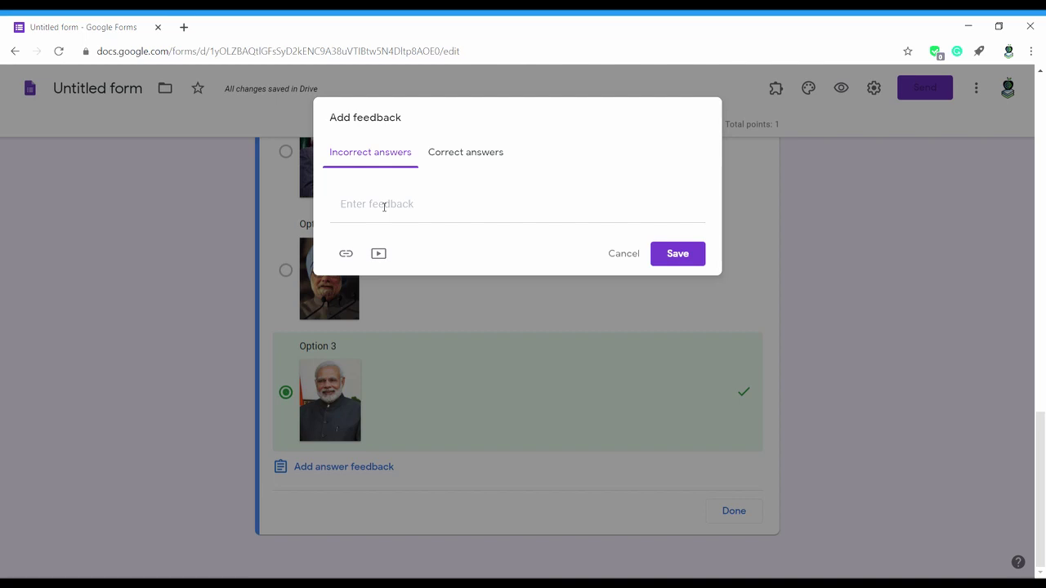
{"action": "left_click", "coordinate": [453, 154]}
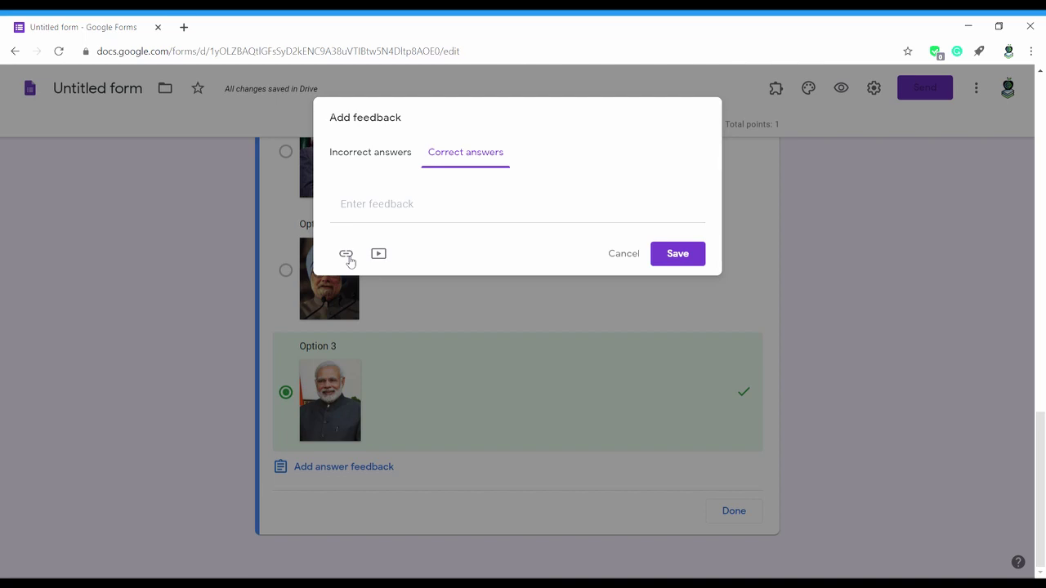
{"action": "left_click", "coordinate": [371, 162]}
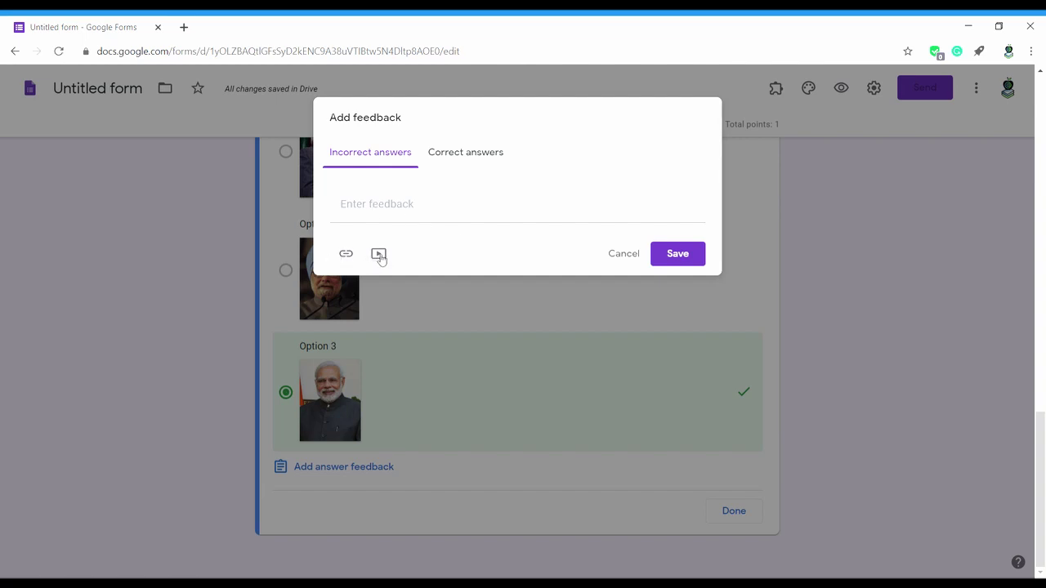
{"action": "left_click", "coordinate": [379, 255]}
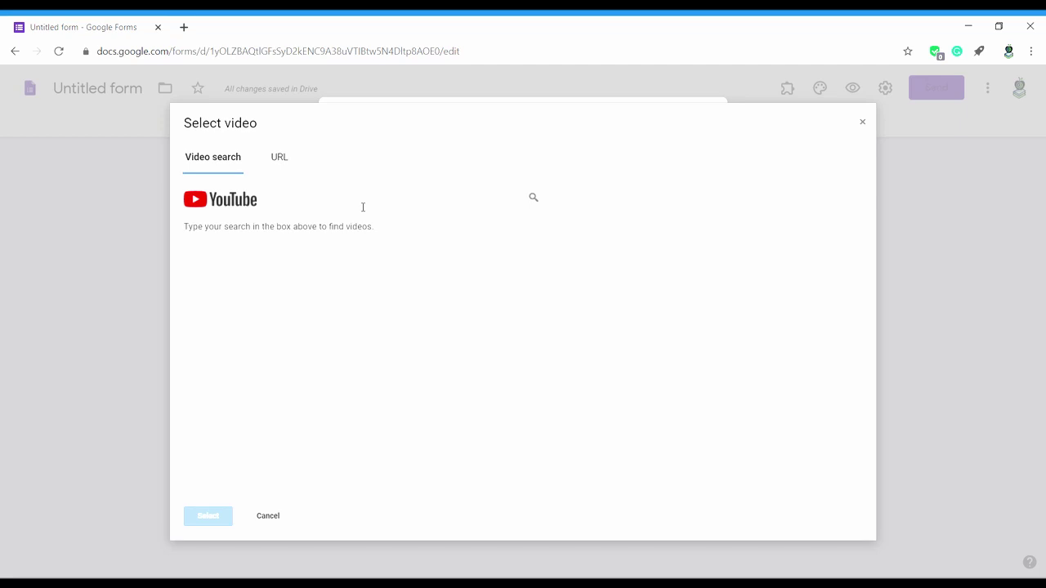
{"action": "left_click", "coordinate": [863, 124]}
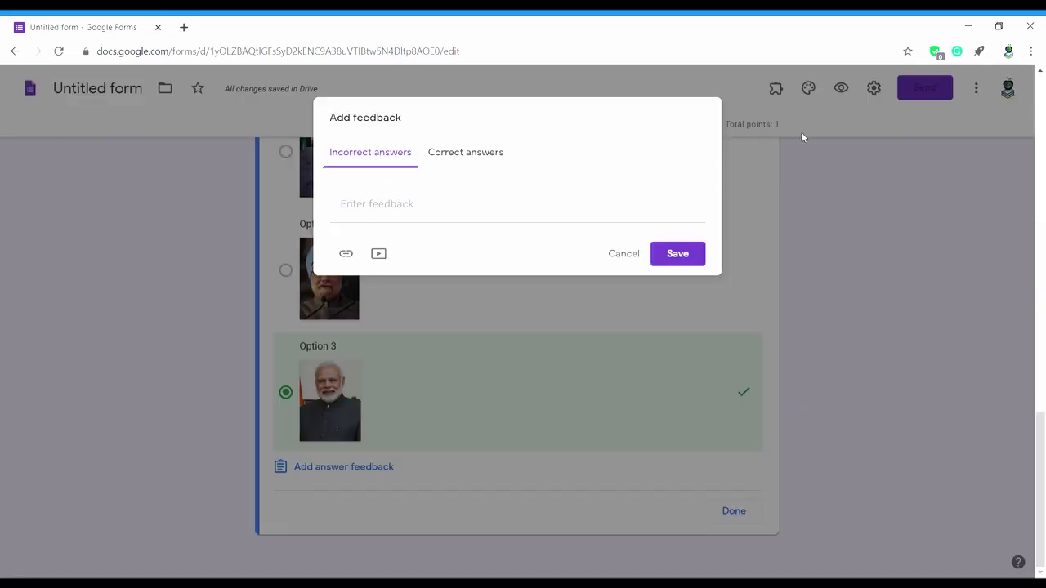
{"action": "left_click", "coordinate": [344, 254]}
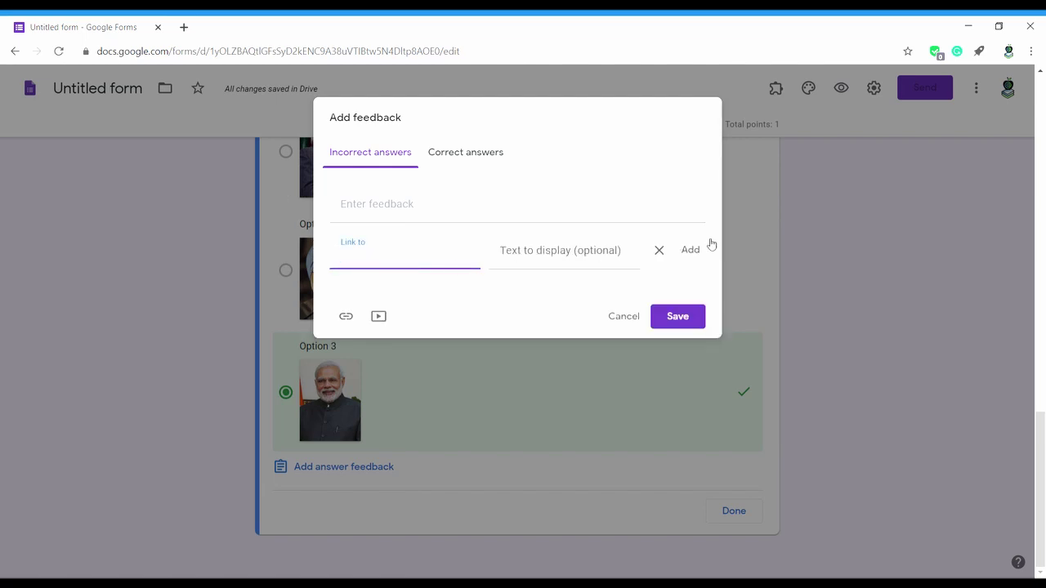
{"action": "left_click", "coordinate": [627, 321]}
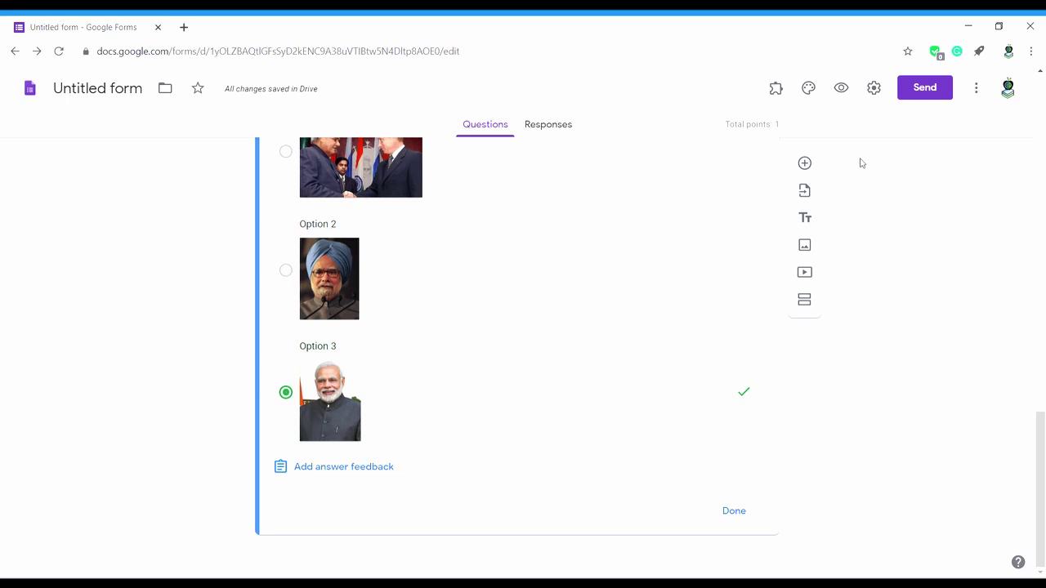
Add a new question after the prime minister question and set its type to Checkboxes.
{"action": "left_click", "coordinate": [804, 165]}
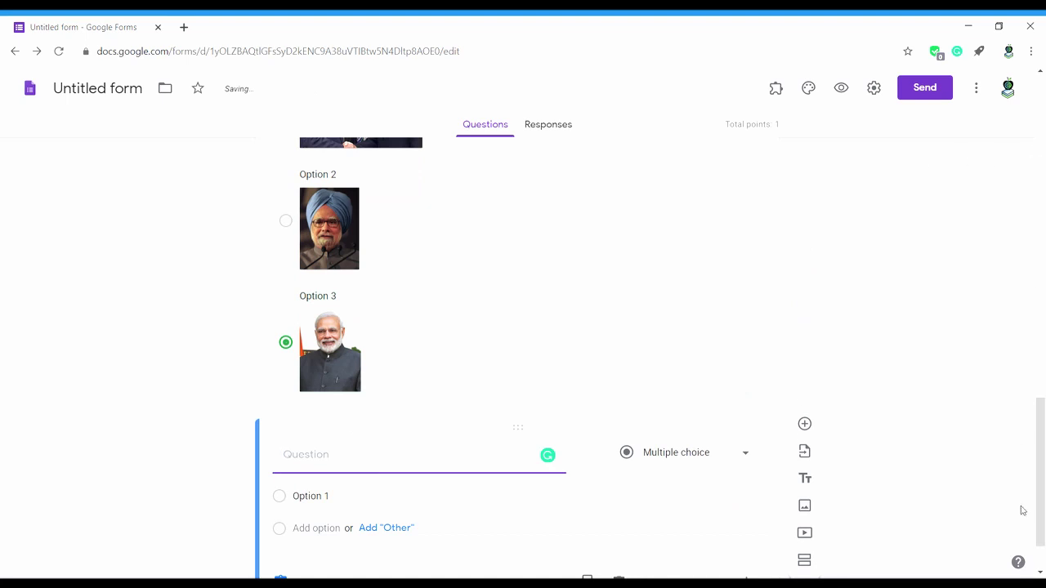
{"action": "left_click", "coordinate": [685, 452]}
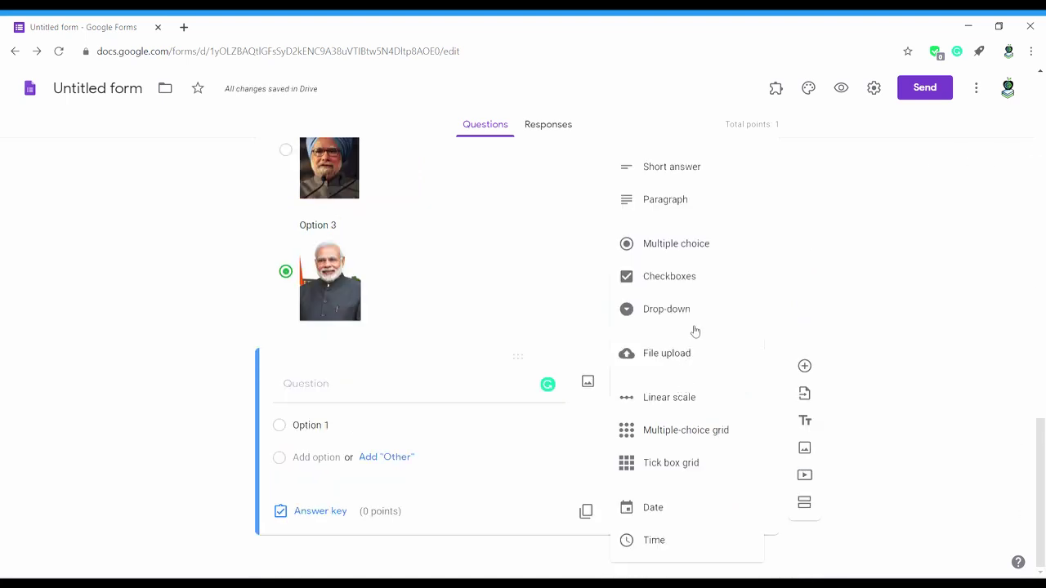
{"action": "left_click", "coordinate": [703, 277]}
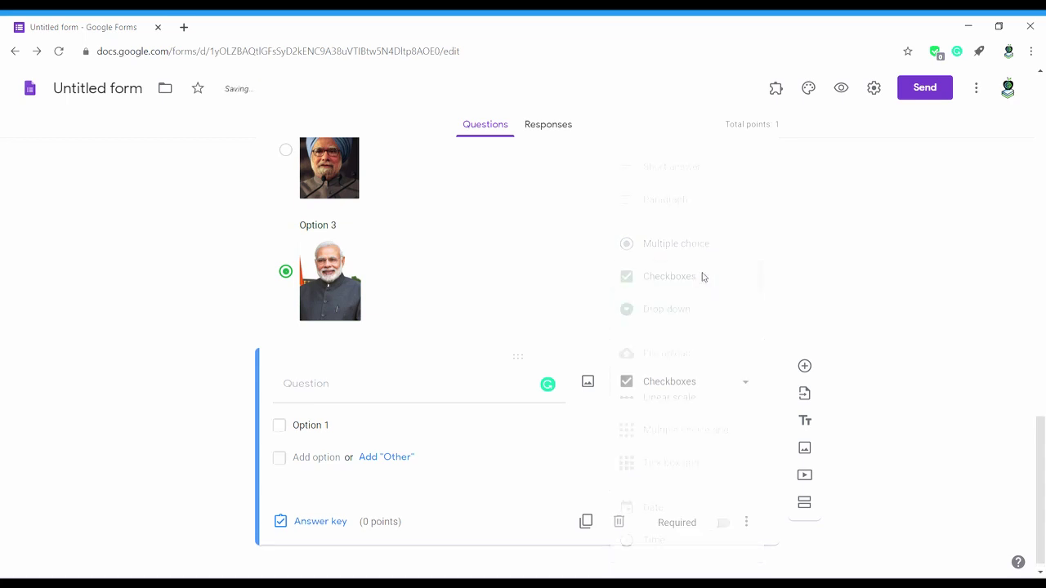
{"action": "left_click", "coordinate": [394, 394]}
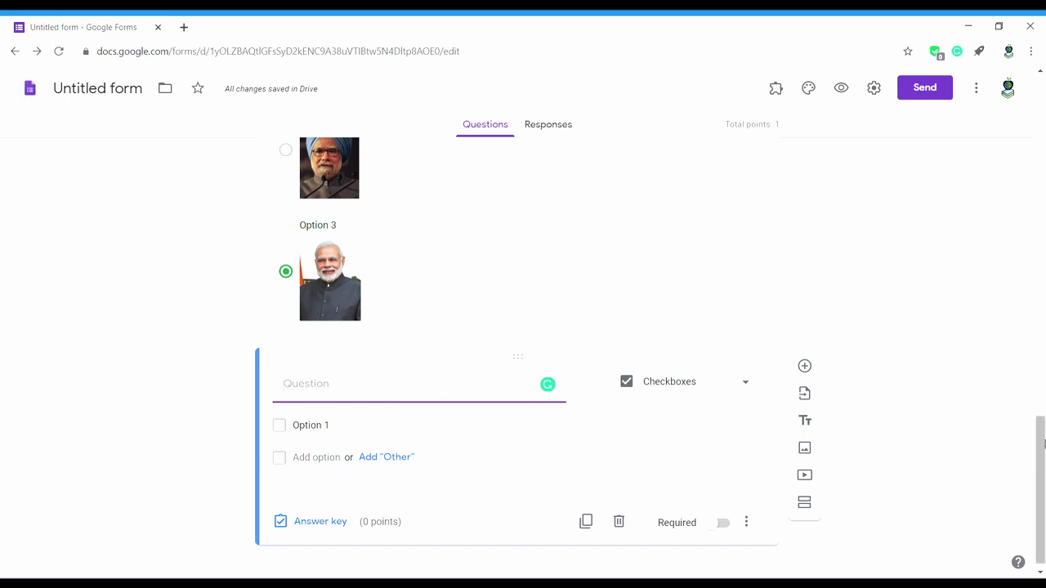
Change the "INDIAN PRIM MINISTER IN 2020" question's type to Checkboxes.
{"action": "left_click_drag", "start_coordinate": [1043, 445], "coordinate": [1032, 357]}
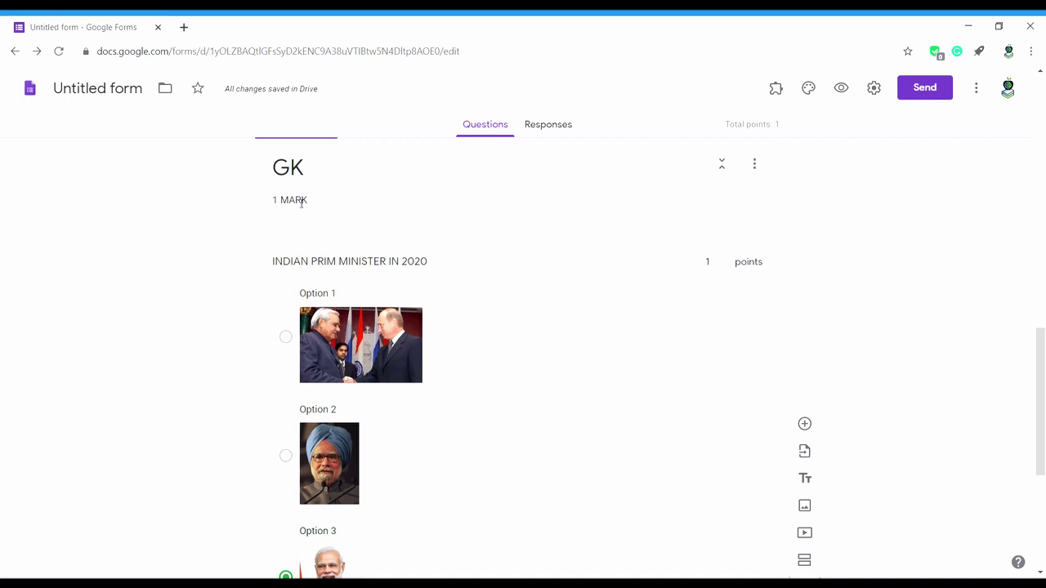
{"action": "left_click", "coordinate": [344, 262]}
{"action": "scroll", "coordinate": [575, 310], "scroll_direction": "down", "scroll_amount": 3}
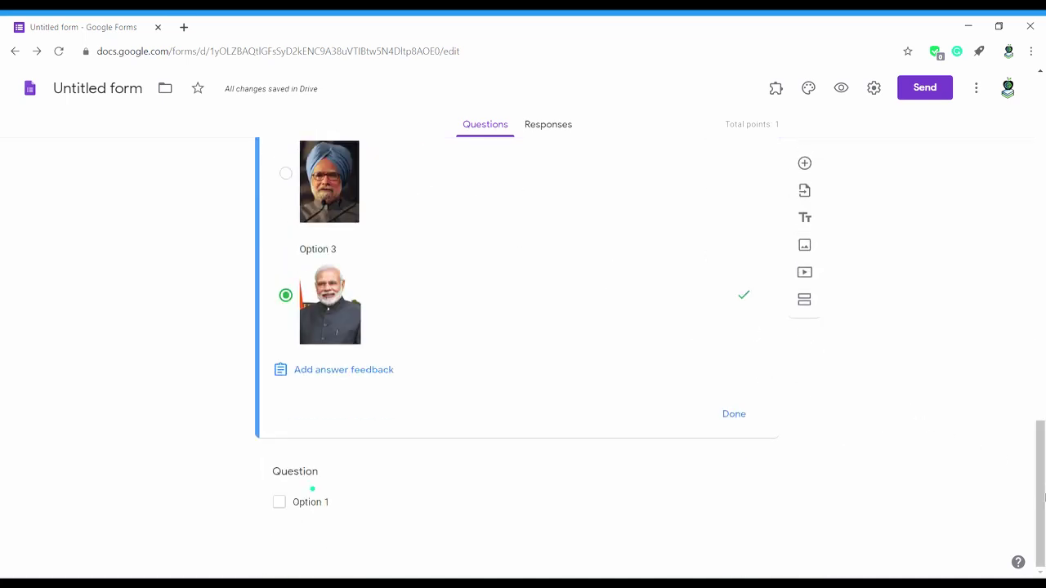
{"action": "left_click_drag", "start_coordinate": [1043, 497], "coordinate": [1002, 401]}
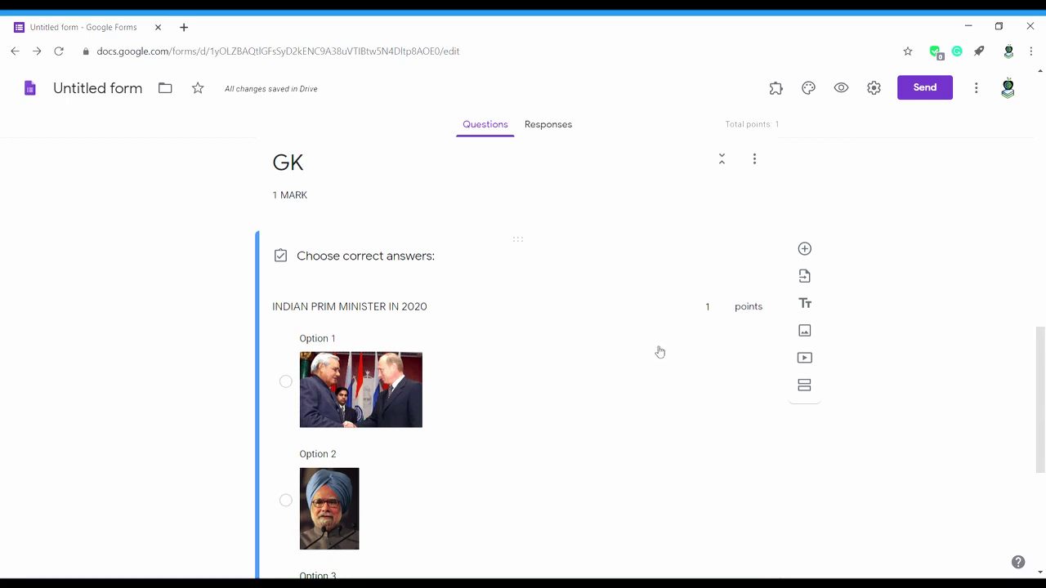
{"action": "left_click", "coordinate": [756, 442]}
{"action": "left_click", "coordinate": [674, 203]}
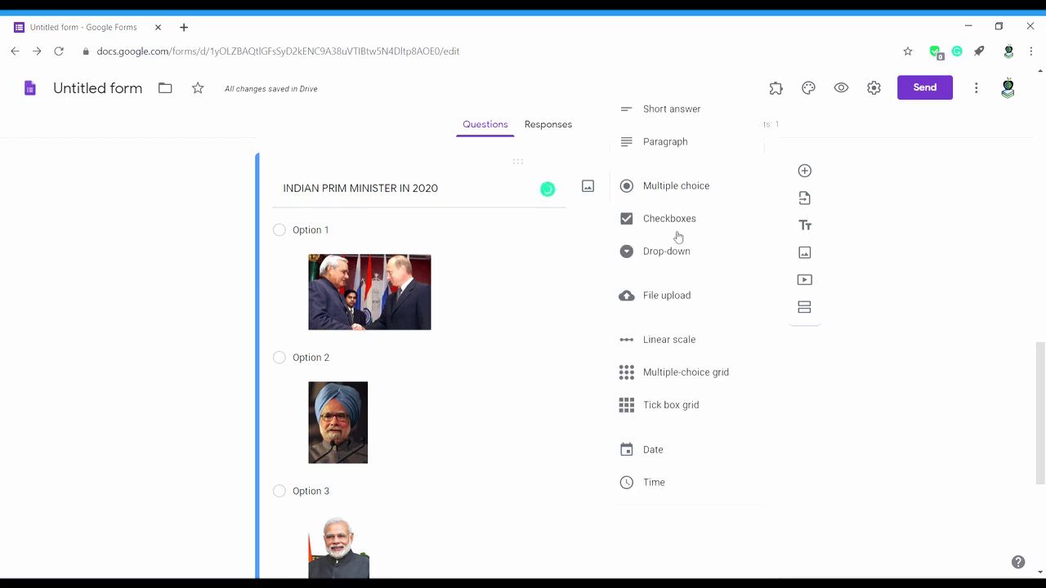
{"action": "left_click", "coordinate": [677, 235]}
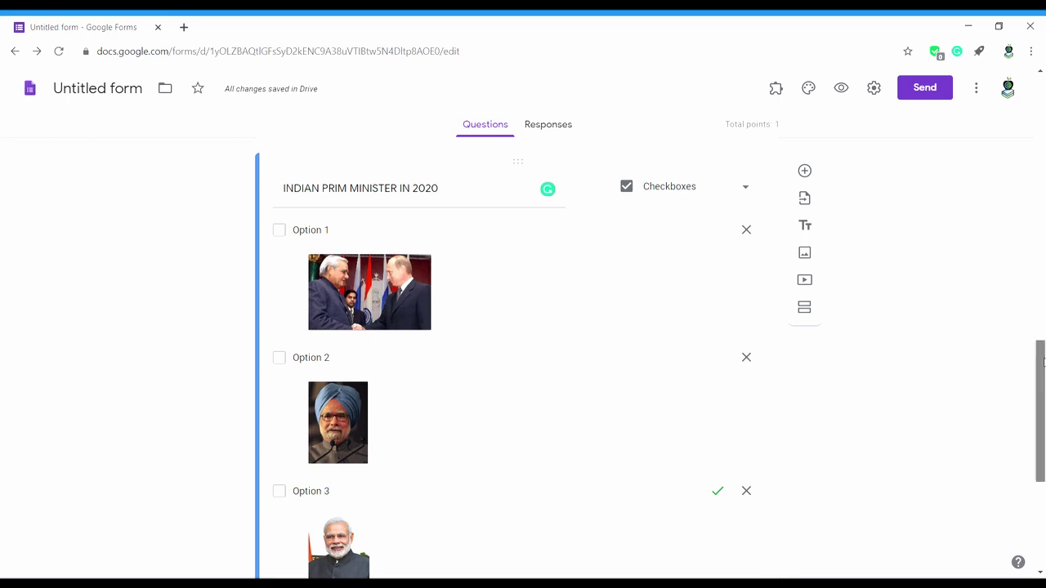
Mark Option 2 as an additional correct answer in the prime minister question's answer key.
{"action": "left_click_drag", "start_coordinate": [1040, 368], "coordinate": [1041, 454]}
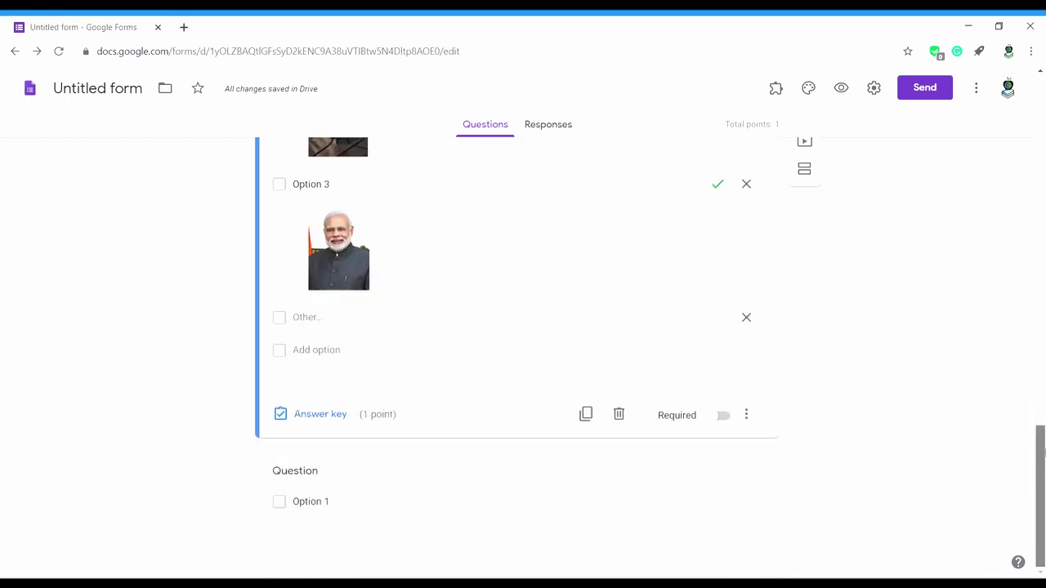
{"action": "left_click", "coordinate": [346, 415]}
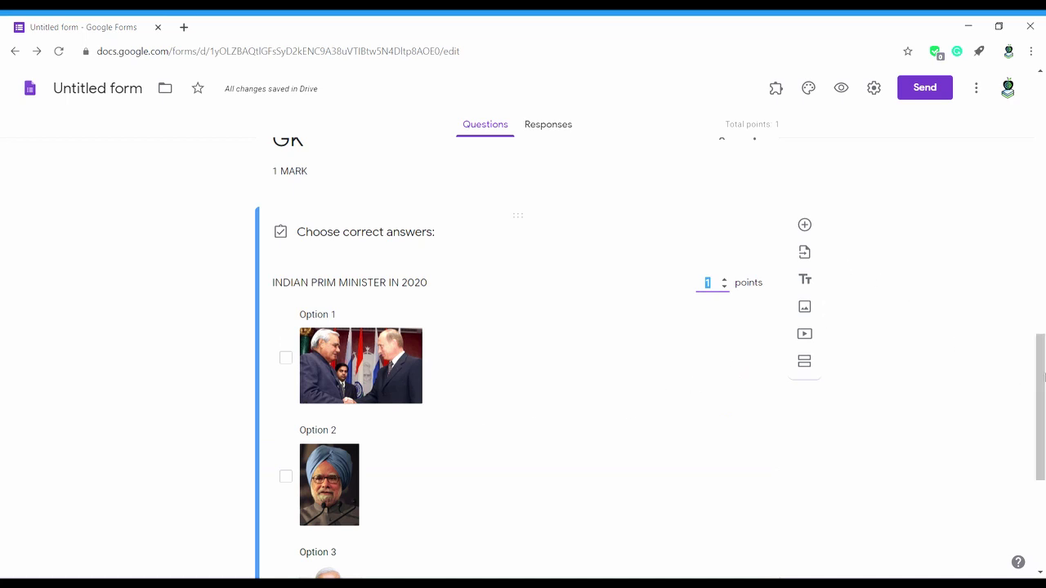
{"action": "left_click_drag", "start_coordinate": [1042, 376], "coordinate": [1039, 401]}
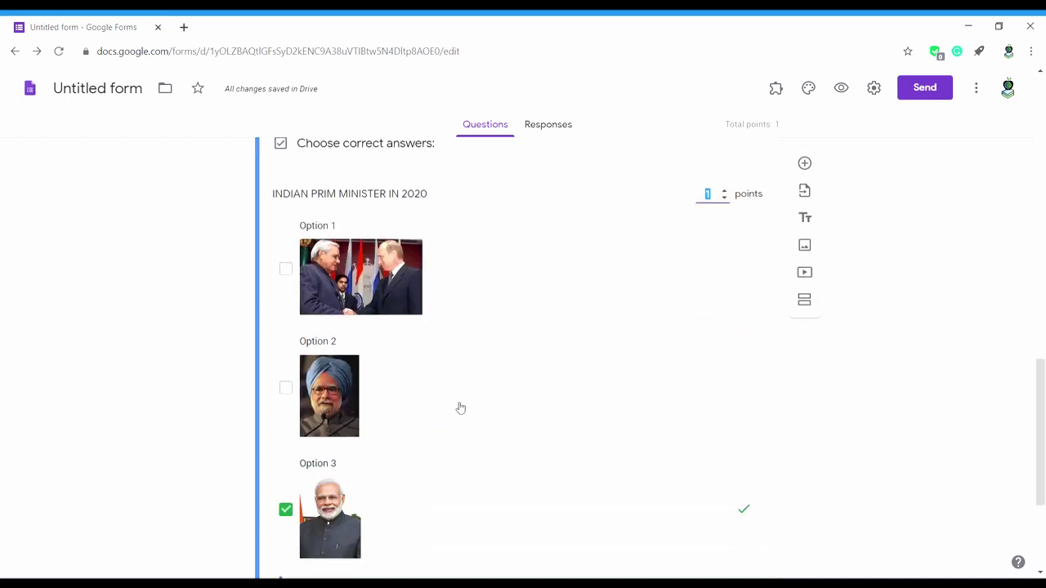
{"action": "left_click", "coordinate": [286, 387]}
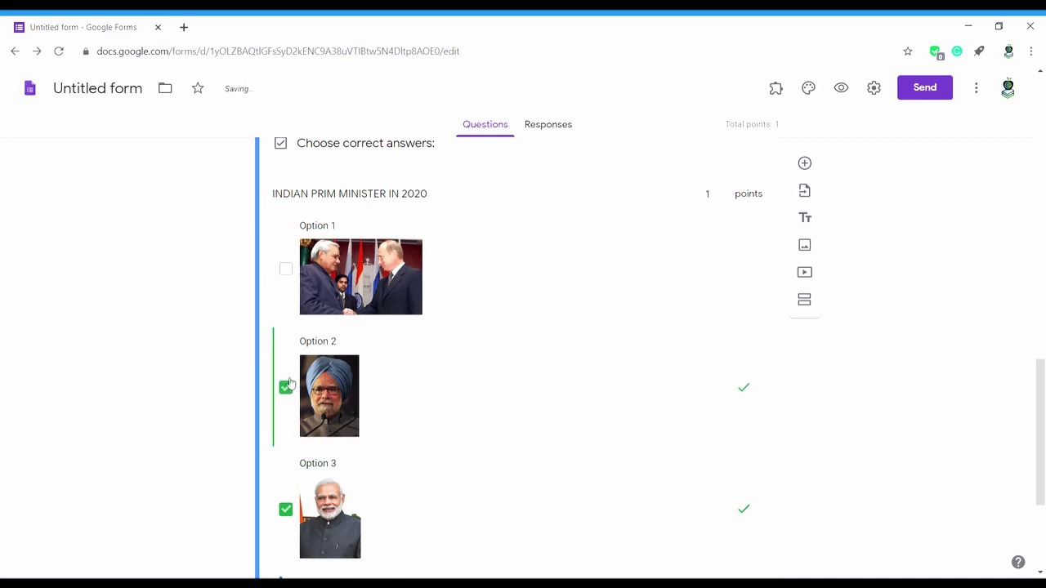
Mark Option 1 as correct too in the prime minister question's answer key, and set the question's value to 3 points.
{"action": "left_click", "coordinate": [286, 269]}
{"action": "mouse_move", "coordinate": [1041, 380]}
{"action": "left_mouse_down"}
{"action": "mouse_move", "coordinate": [1043, 434]}
{"action": "mouse_move", "coordinate": [1030, 368]}
{"action": "left_mouse_up"}
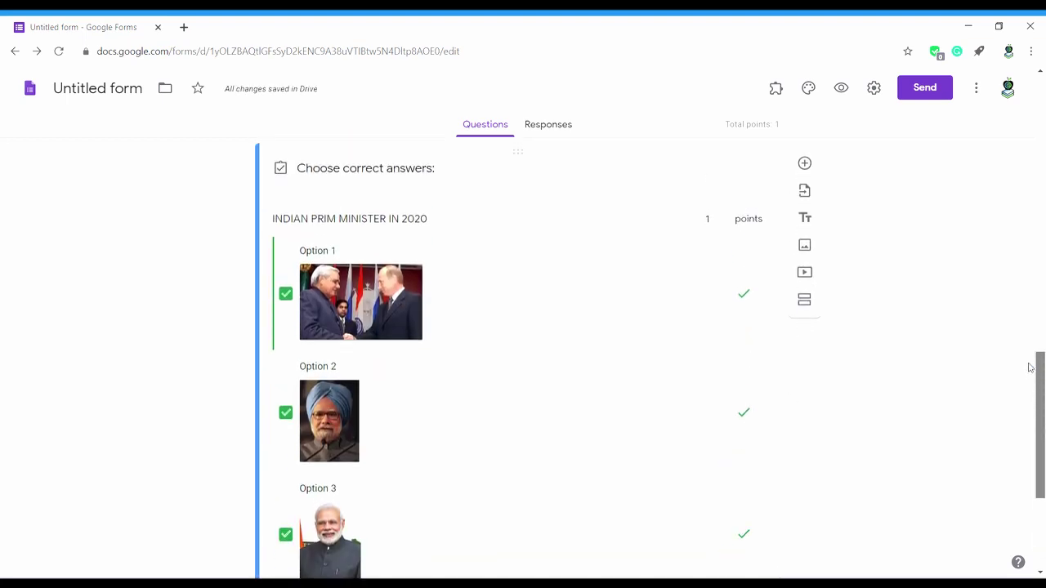
{"action": "left_click", "coordinate": [723, 218]}
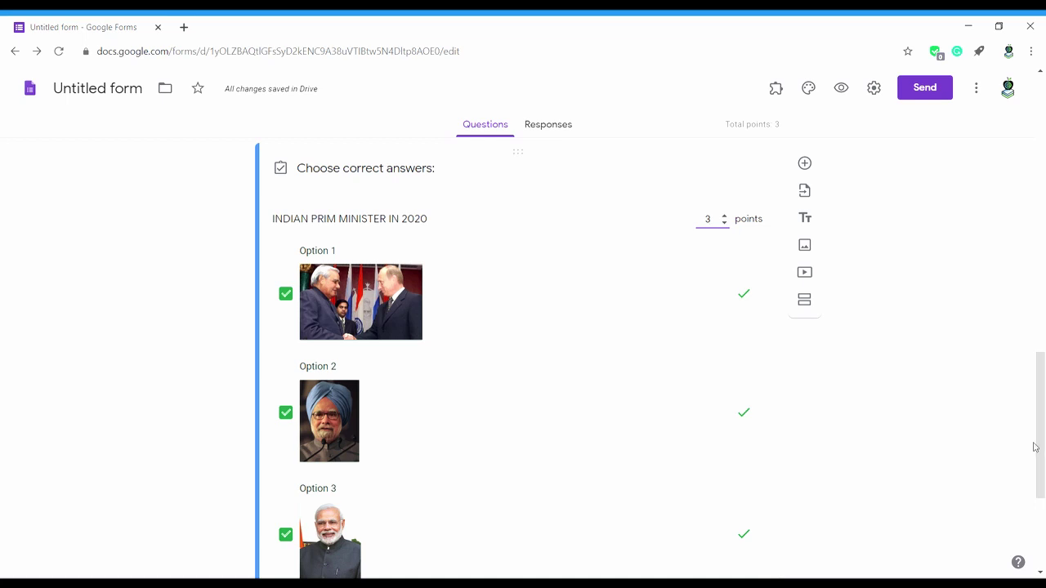
{"action": "left_click_drag", "start_coordinate": [1036, 448], "coordinate": [1044, 464]}
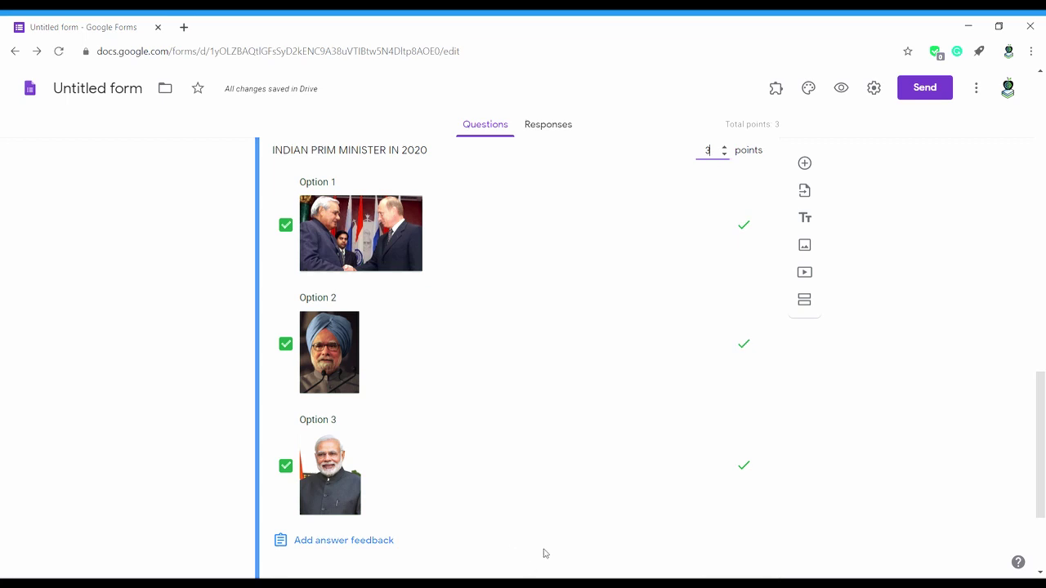
{"action": "scroll", "coordinate": [1042, 435], "scroll_direction": "down", "scroll_amount": 2}
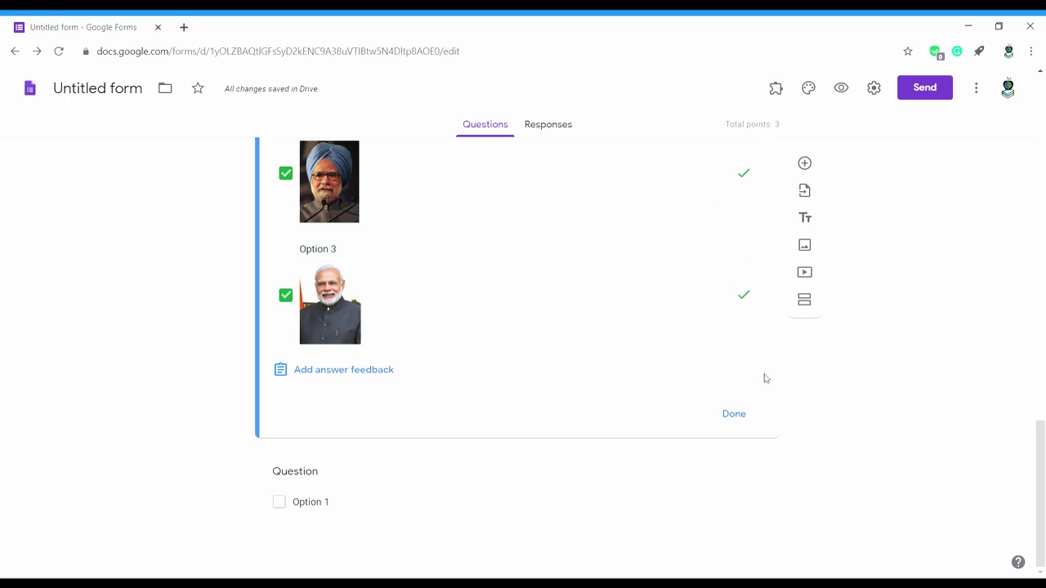
{"action": "left_click", "coordinate": [757, 413]}
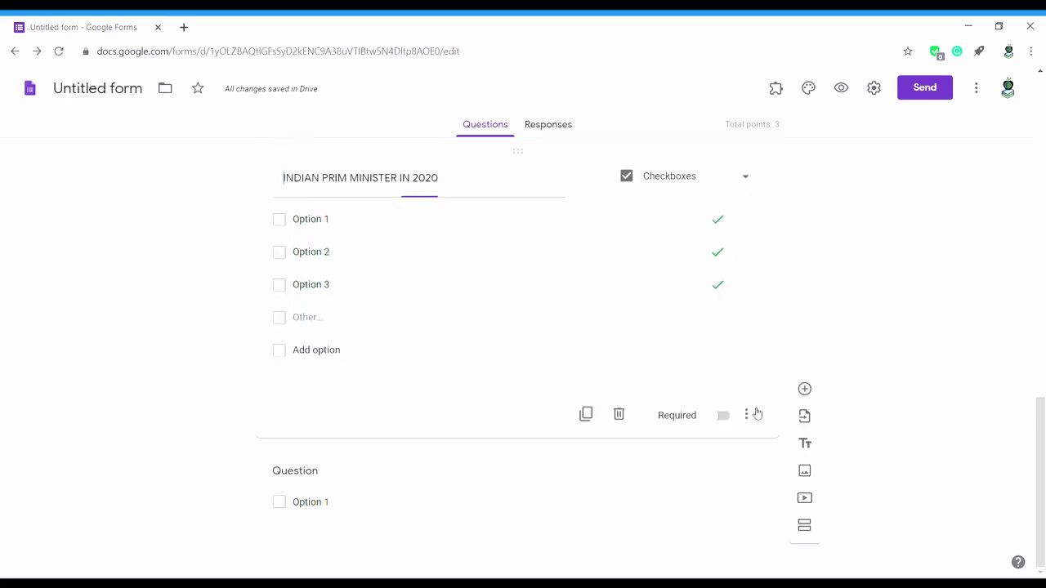
Change the "INDIAN PRIM MINISTER IN 2020" question's type back to Multiple choice.
{"action": "left_click", "coordinate": [670, 185]}
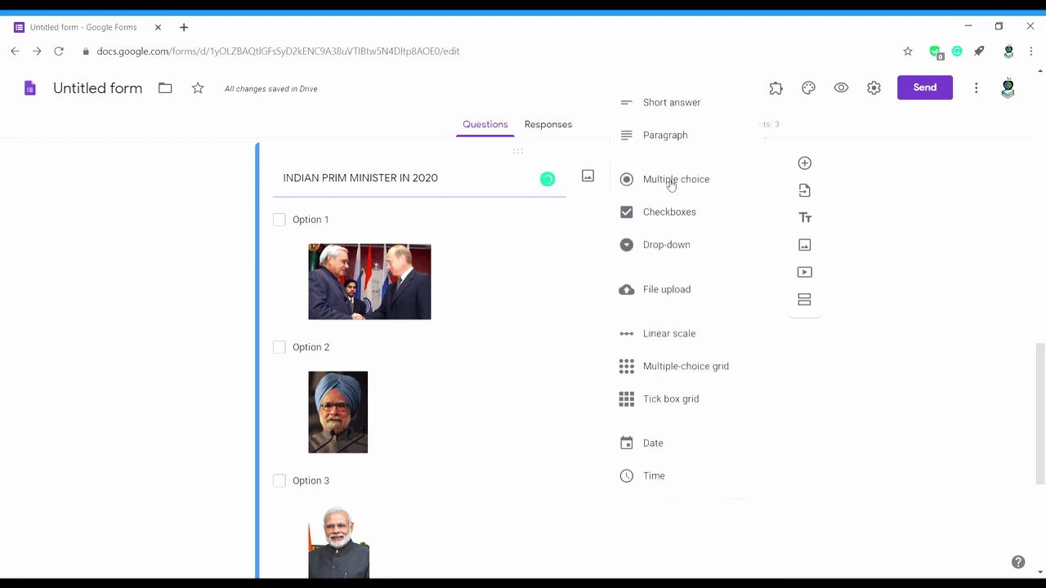
{"action": "left_click", "coordinate": [670, 181]}
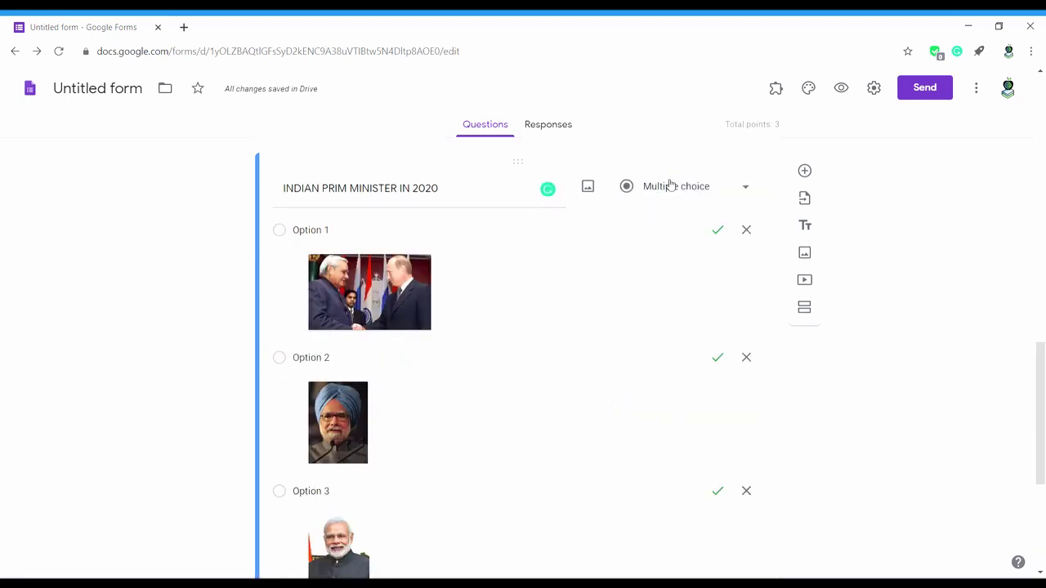
{"action": "scroll", "coordinate": [1009, 519], "scroll_direction": "down", "scroll_amount": 4}
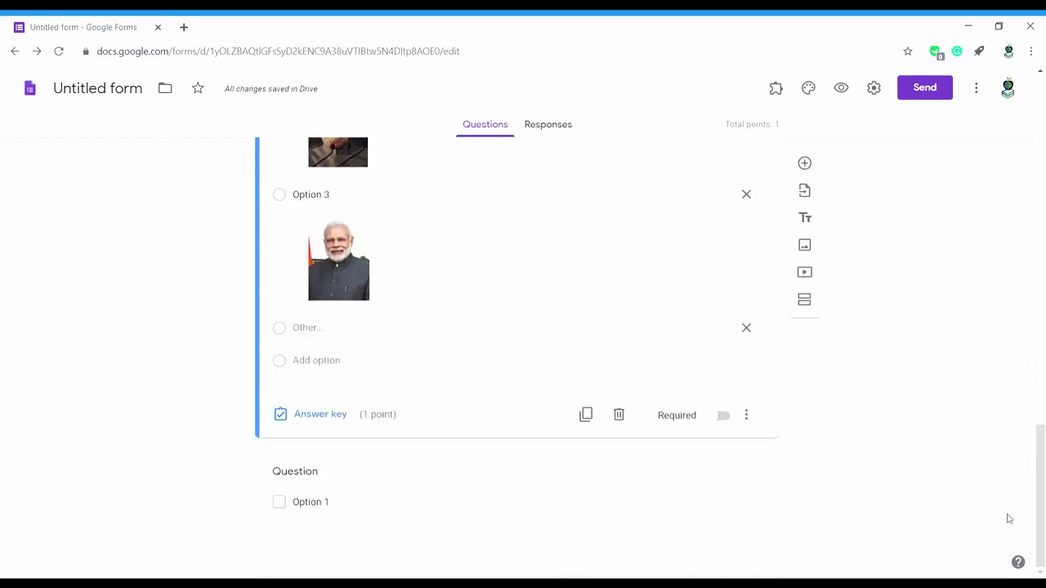
Set the blank last question's type to Multiple-choice grid and add a second row and a second column.
{"action": "left_click", "coordinate": [472, 489]}
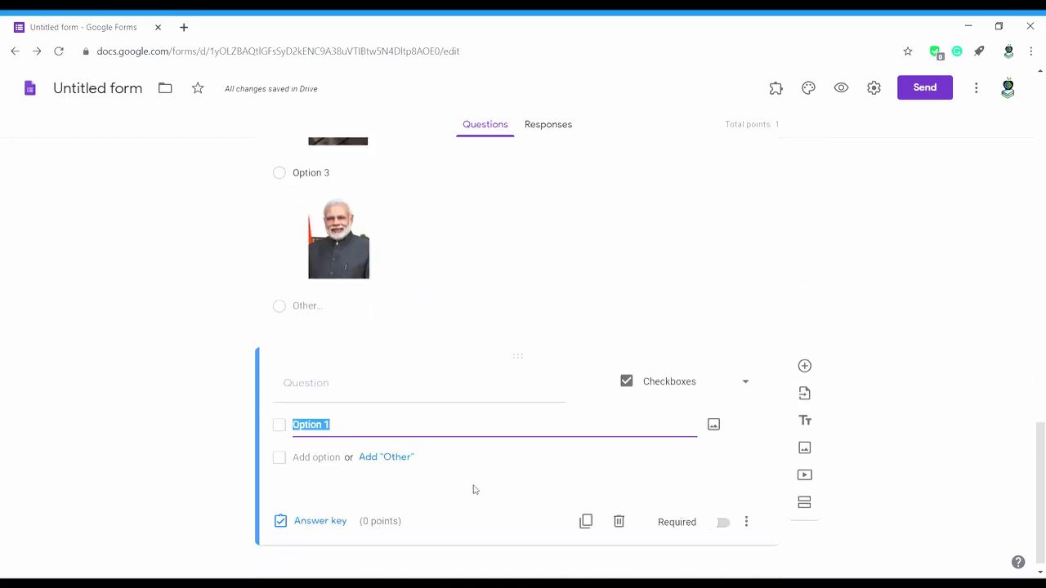
{"action": "left_click", "coordinate": [691, 382]}
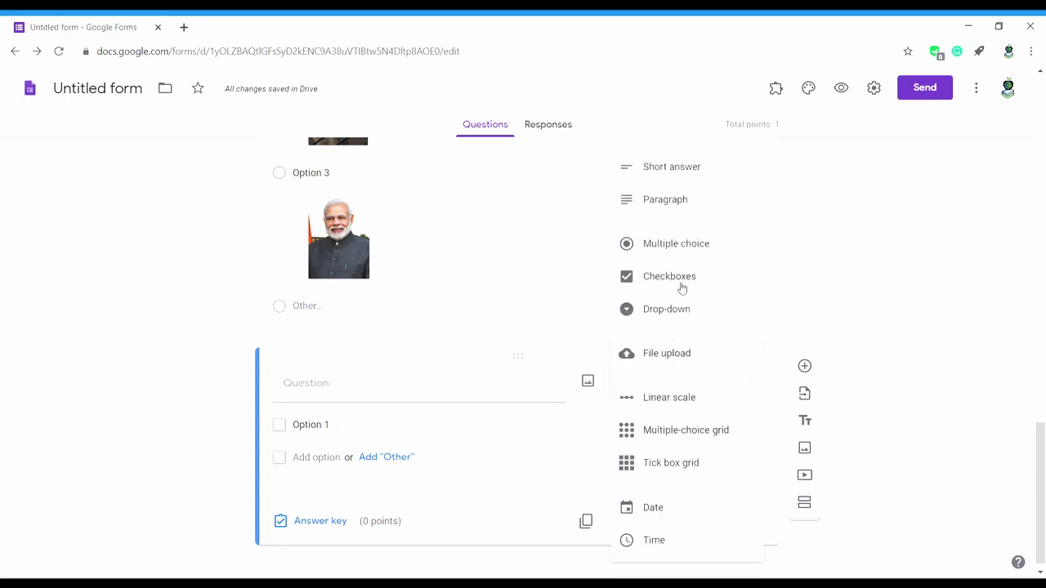
{"action": "left_click", "coordinate": [682, 433]}
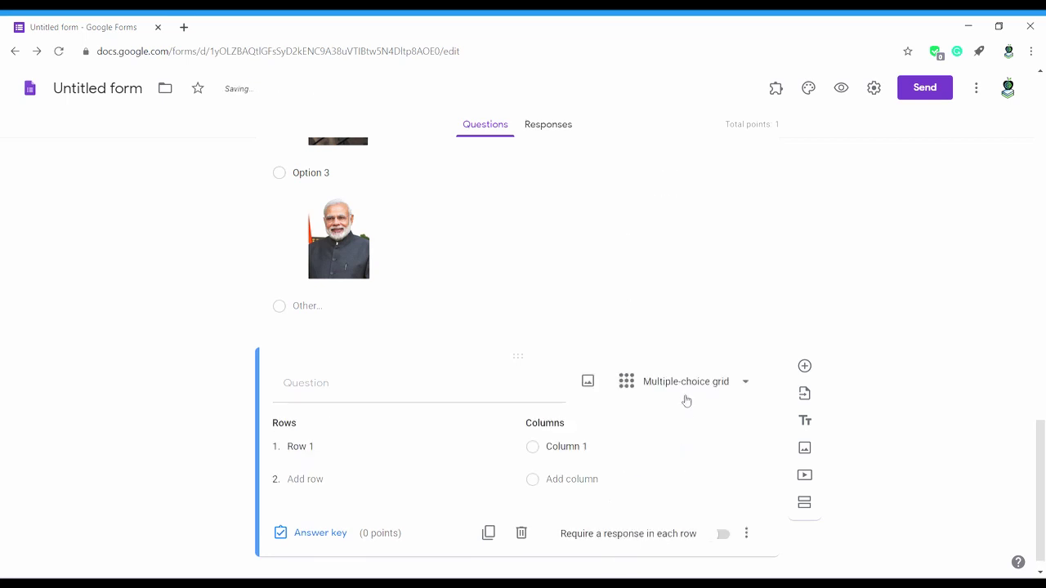
{"action": "left_click", "coordinate": [686, 399]}
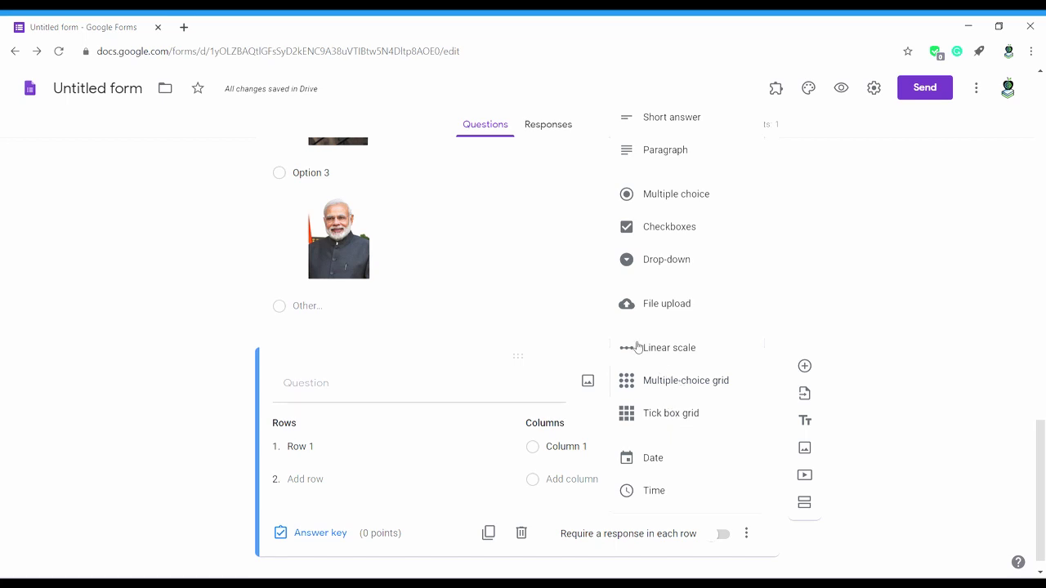
{"action": "left_click", "coordinate": [669, 381]}
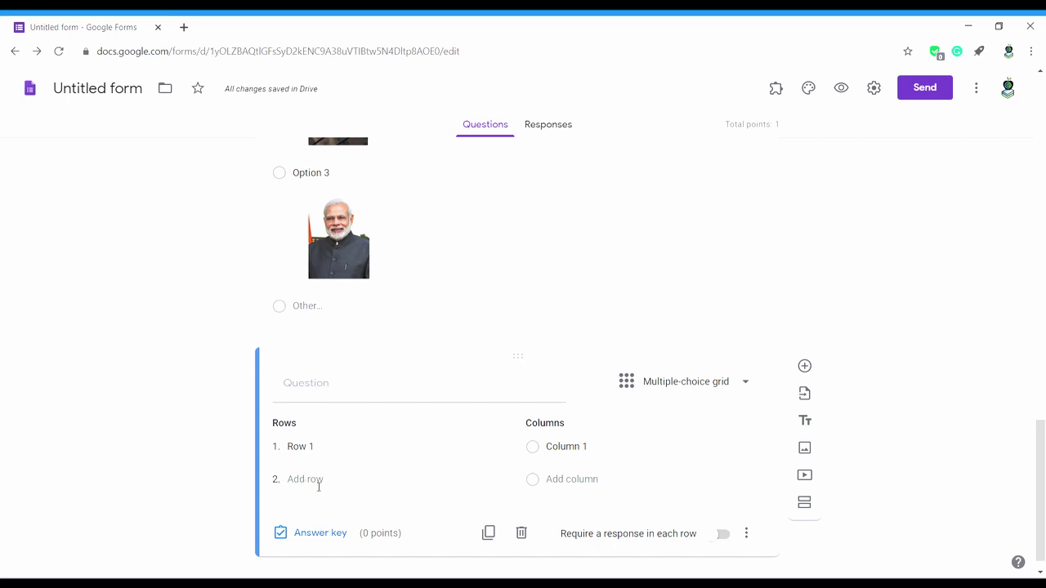
{"action": "left_click", "coordinate": [319, 487]}
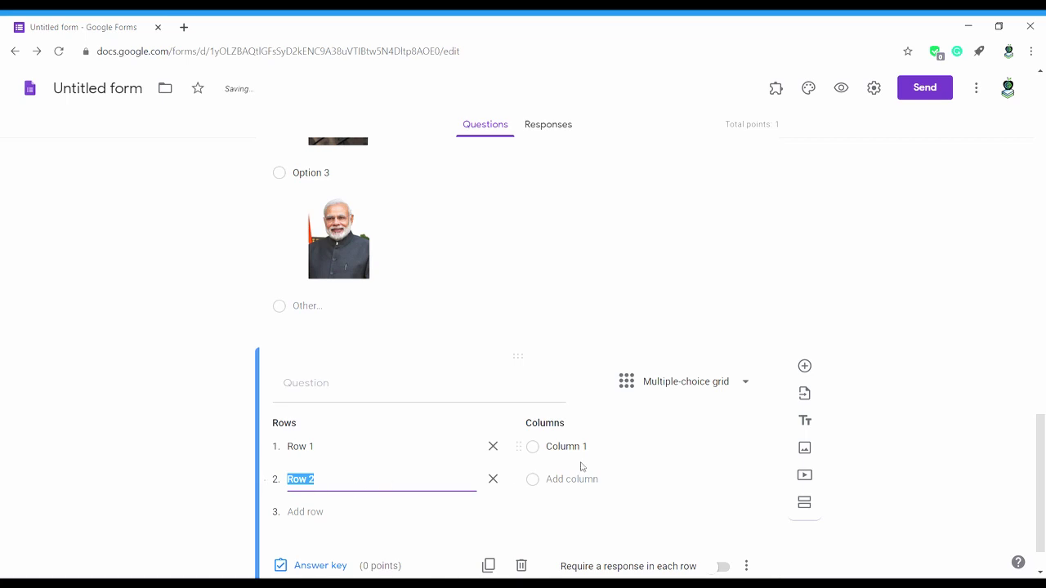
{"action": "left_click", "coordinate": [598, 485]}
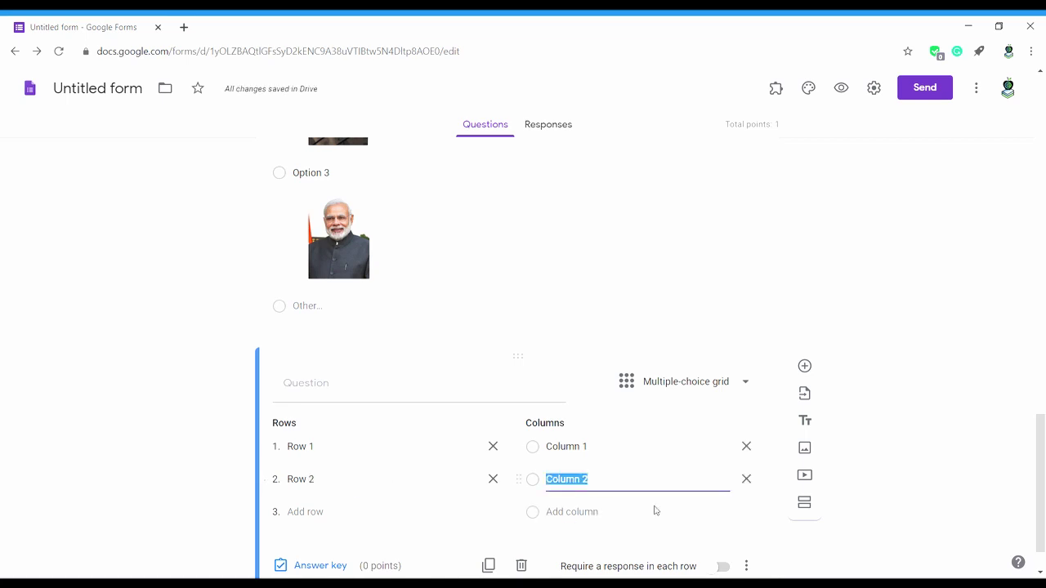
Set the grid's answer key to Column 2 for Row 1 and Column 1 for Row 2, with 1 point per row.
{"action": "scroll", "coordinate": [1041, 441], "scroll_direction": "down", "scroll_amount": 1}
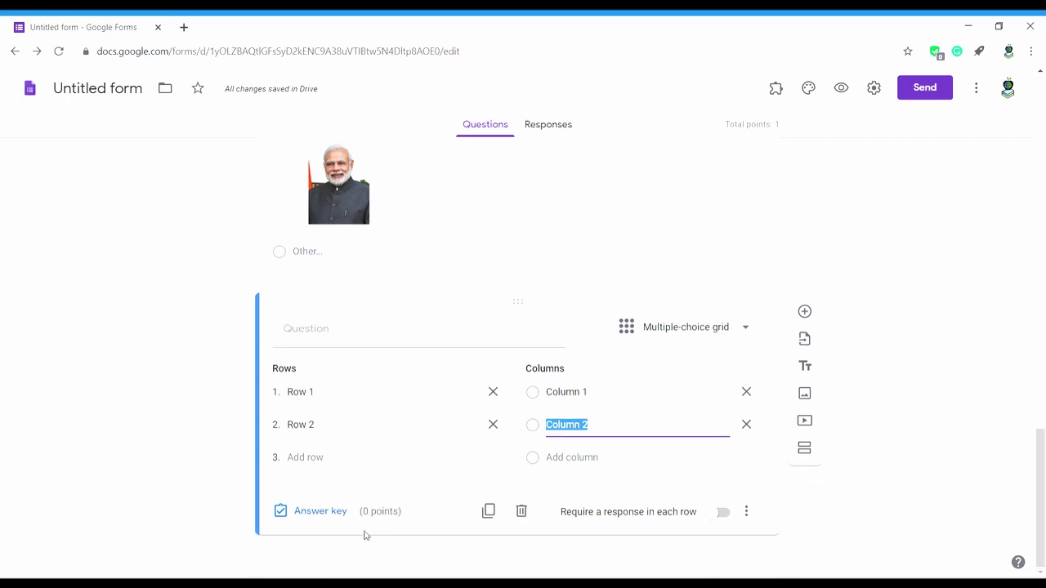
{"action": "left_click", "coordinate": [318, 513]}
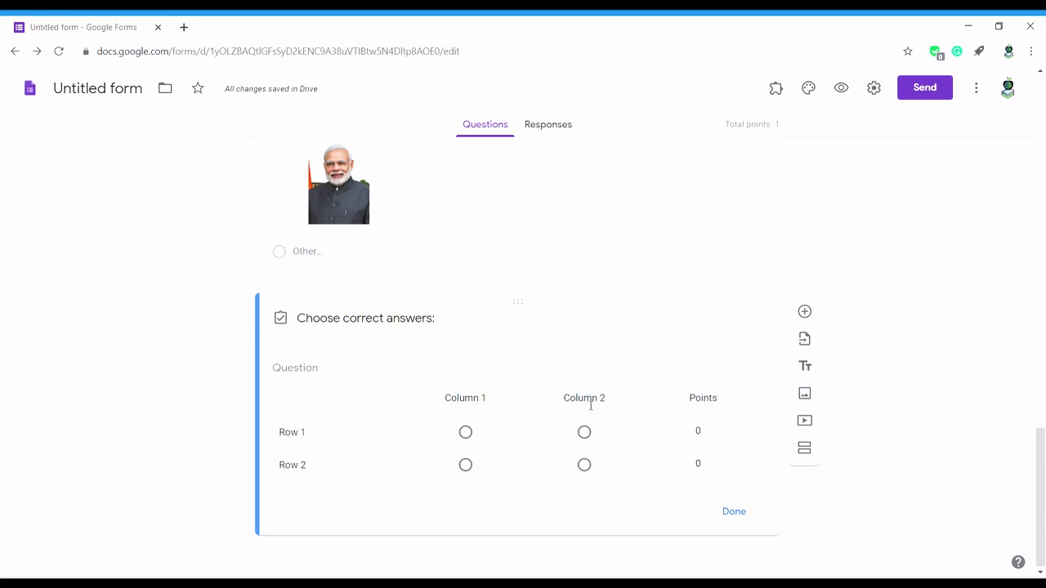
{"action": "left_click", "coordinate": [585, 432]}
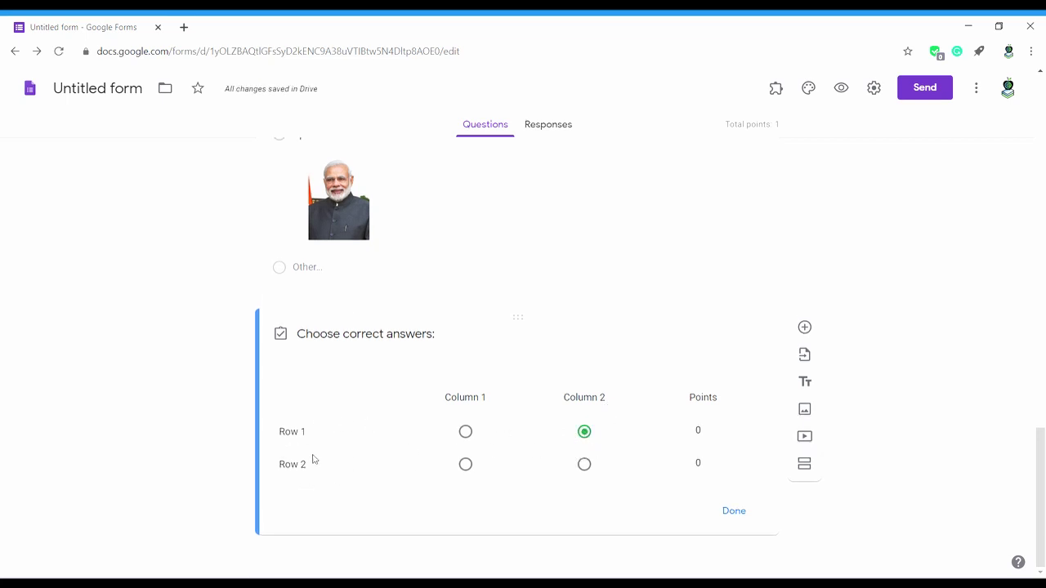
{"action": "left_click", "coordinate": [471, 467]}
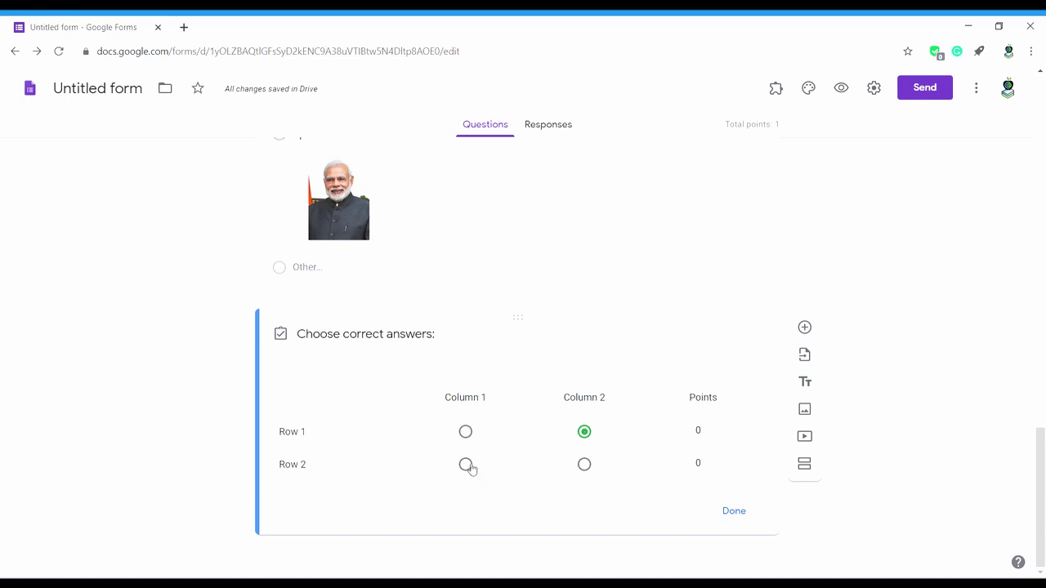
{"action": "left_click", "coordinate": [714, 428]}
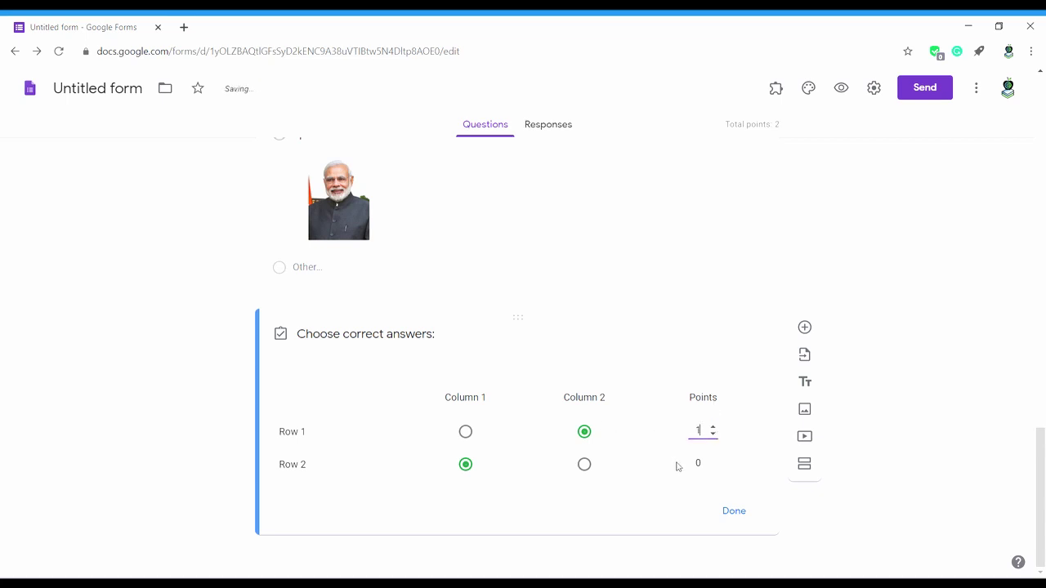
{"action": "left_click", "coordinate": [711, 461]}
{"action": "left_click", "coordinate": [733, 511]}
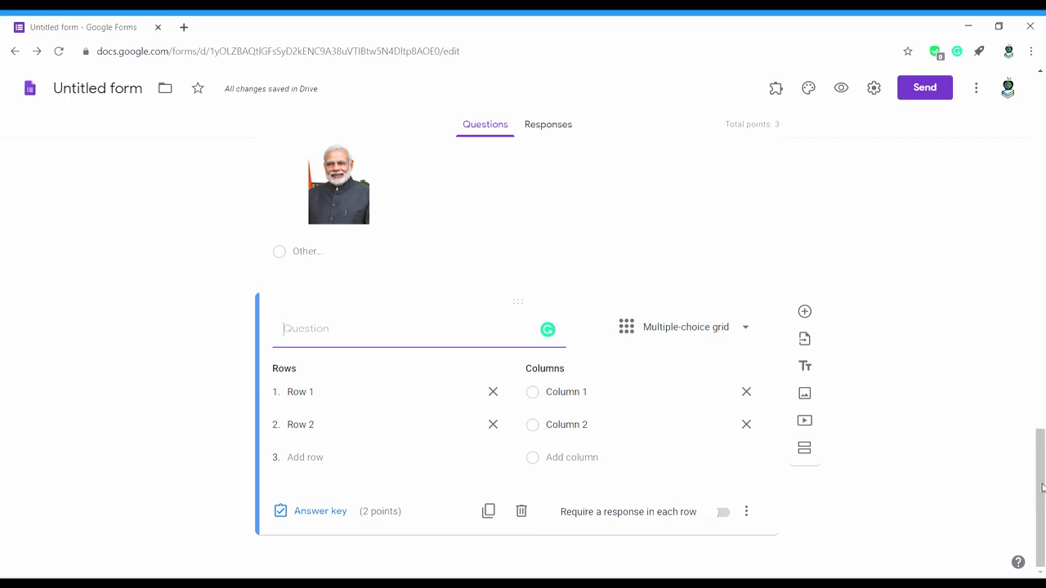
Start importing questions and choose the existing G.k form numbered 1 as the source.
{"action": "left_click", "coordinate": [805, 339]}
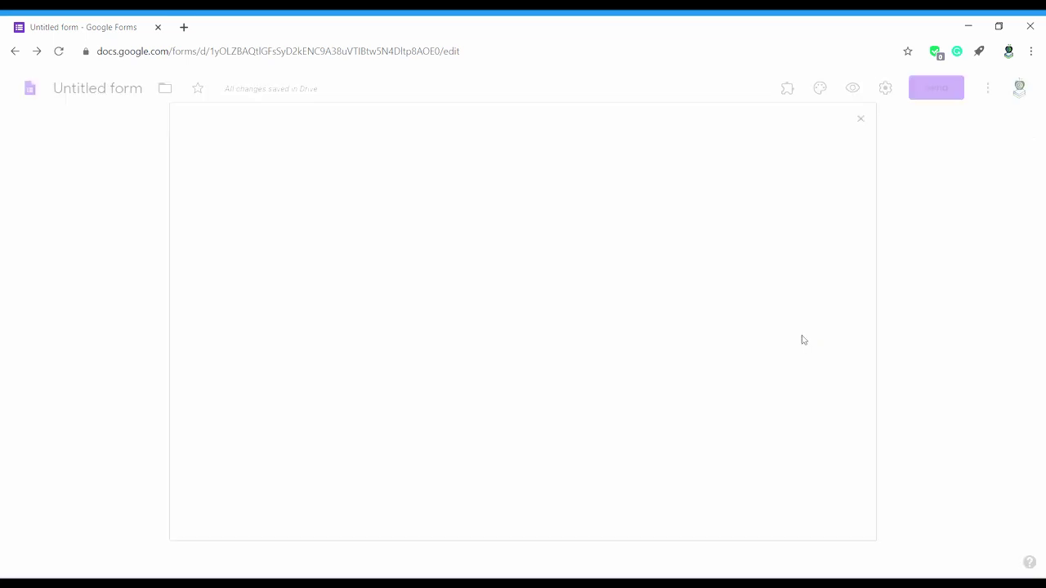
{"action": "scroll", "coordinate": [866, 399], "scroll_direction": "down", "scroll_amount": 2}
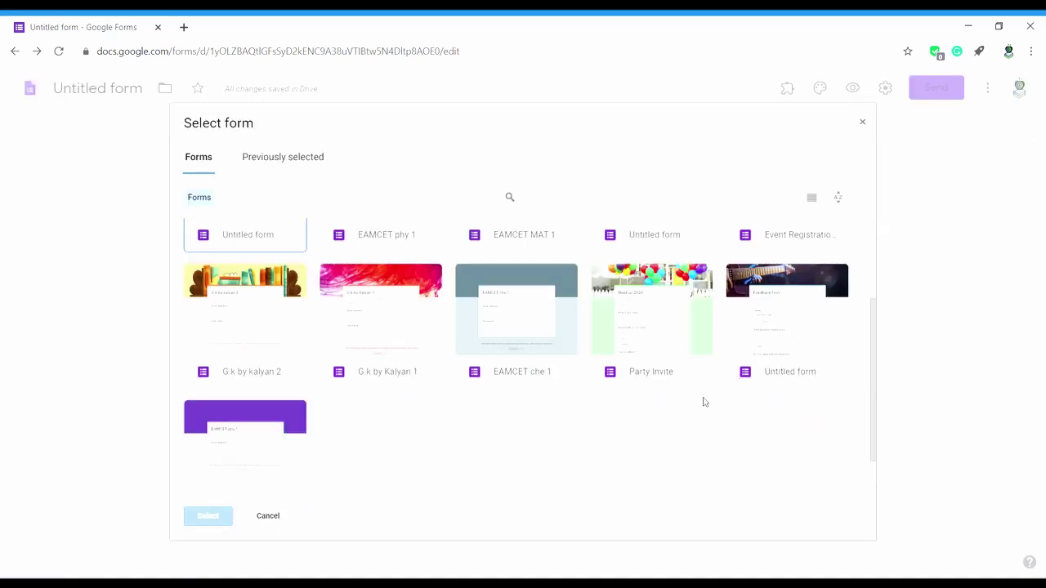
{"action": "left_click", "coordinate": [390, 338]}
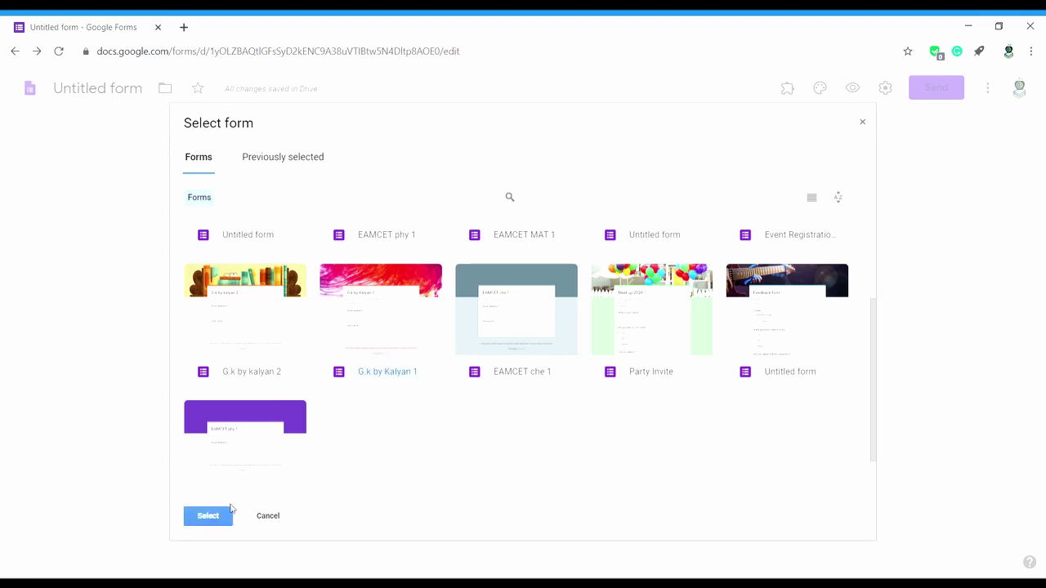
{"action": "left_click", "coordinate": [208, 517]}
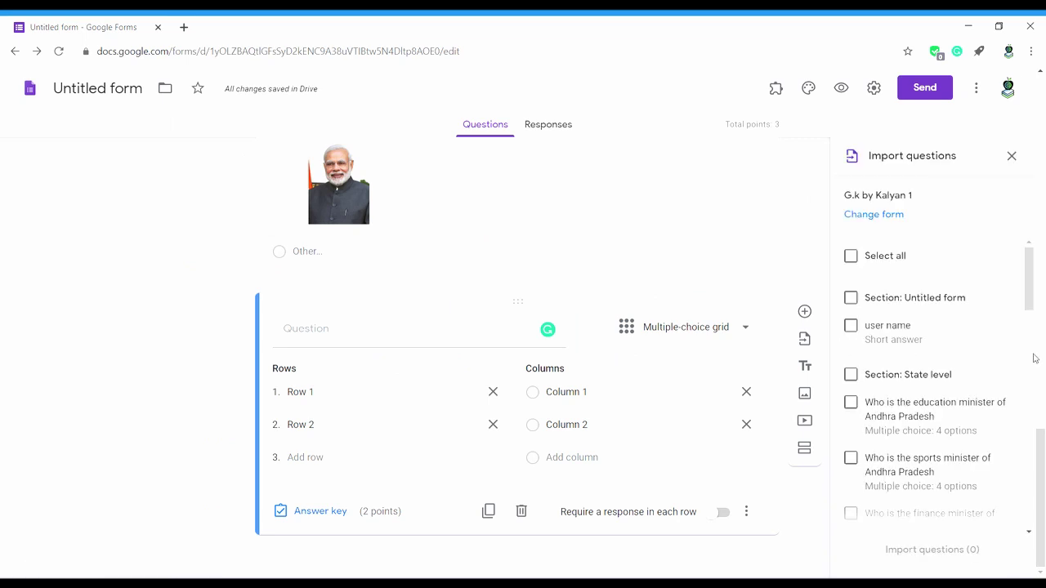
Import the five State level questions: education, sports and finance ministers, number of deputy chief ministers, and the janasena constituency.
{"action": "left_click_drag", "start_coordinate": [1035, 289], "coordinate": [1041, 316]}
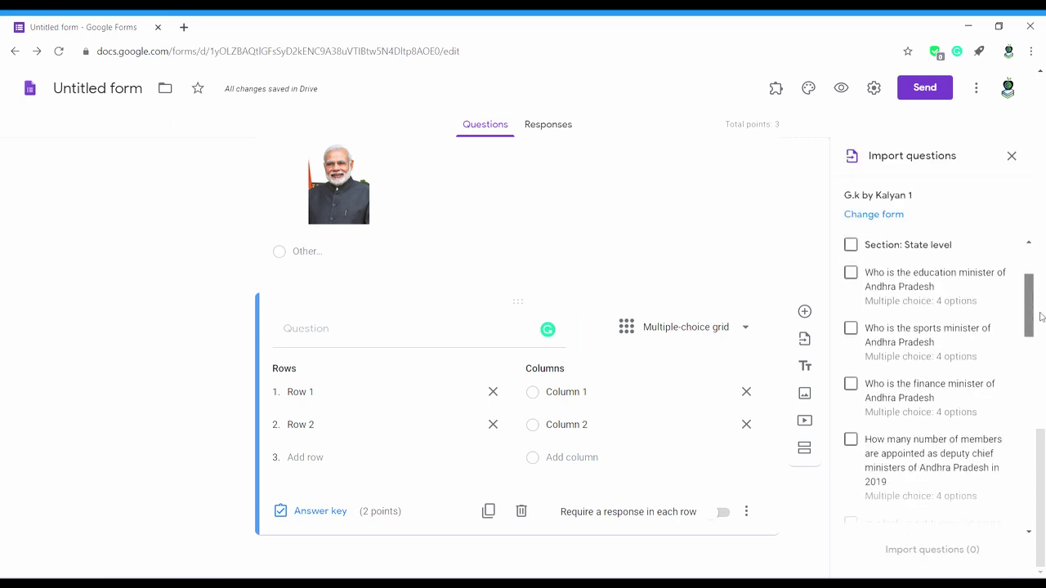
{"action": "left_click", "coordinate": [850, 273]}
{"action": "left_click", "coordinate": [855, 328]}
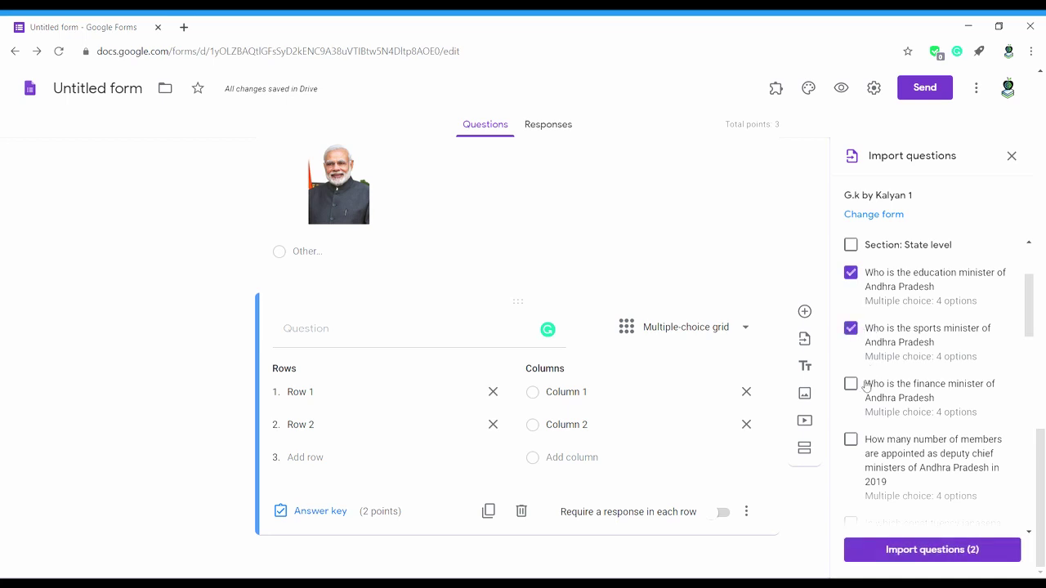
{"action": "left_click", "coordinate": [853, 383]}
{"action": "left_click", "coordinate": [853, 440]}
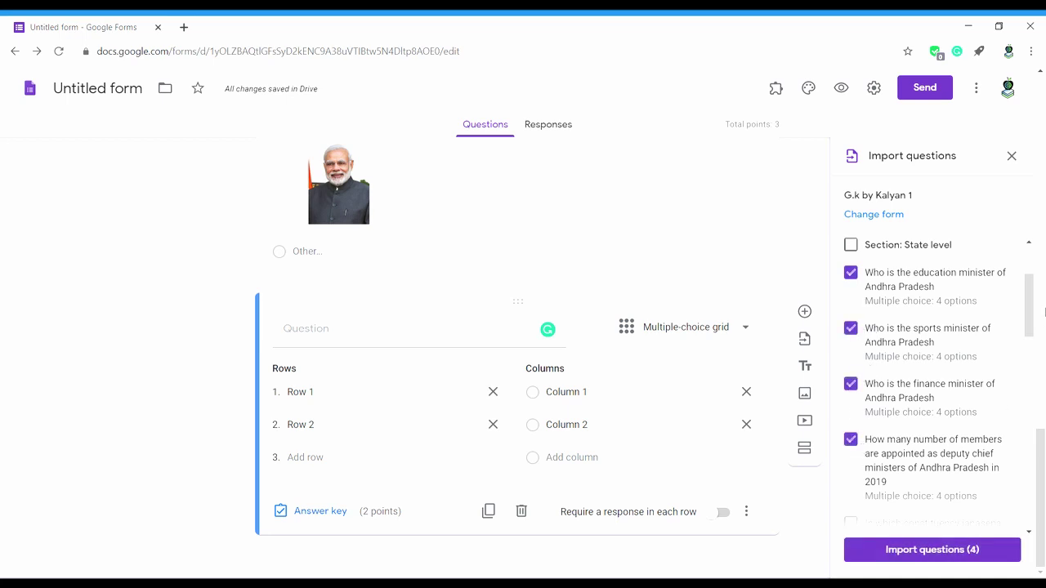
{"action": "scroll", "coordinate": [939, 327], "scroll_direction": "down", "scroll_amount": 2}
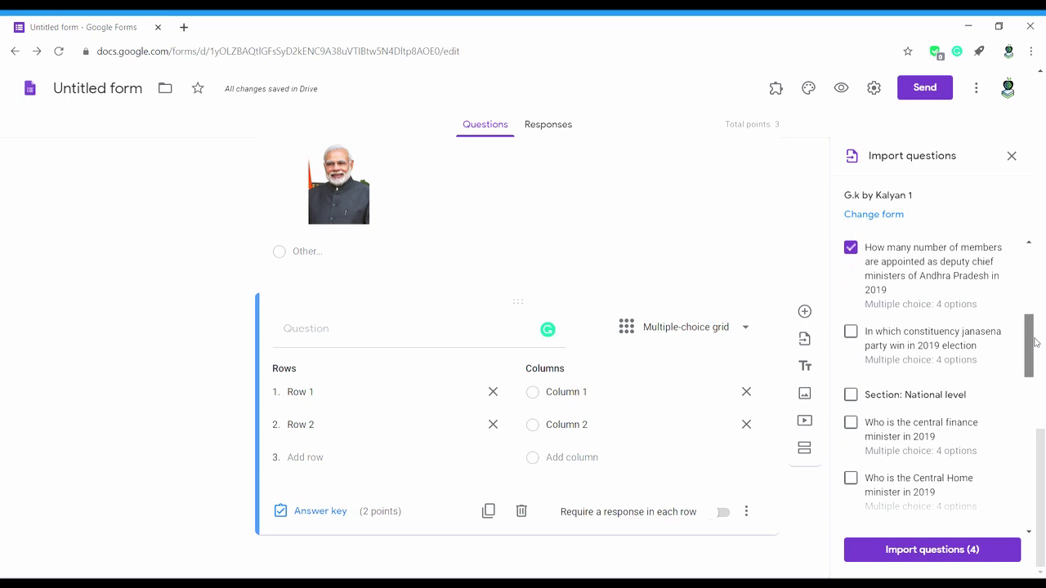
{"action": "left_click", "coordinate": [854, 335]}
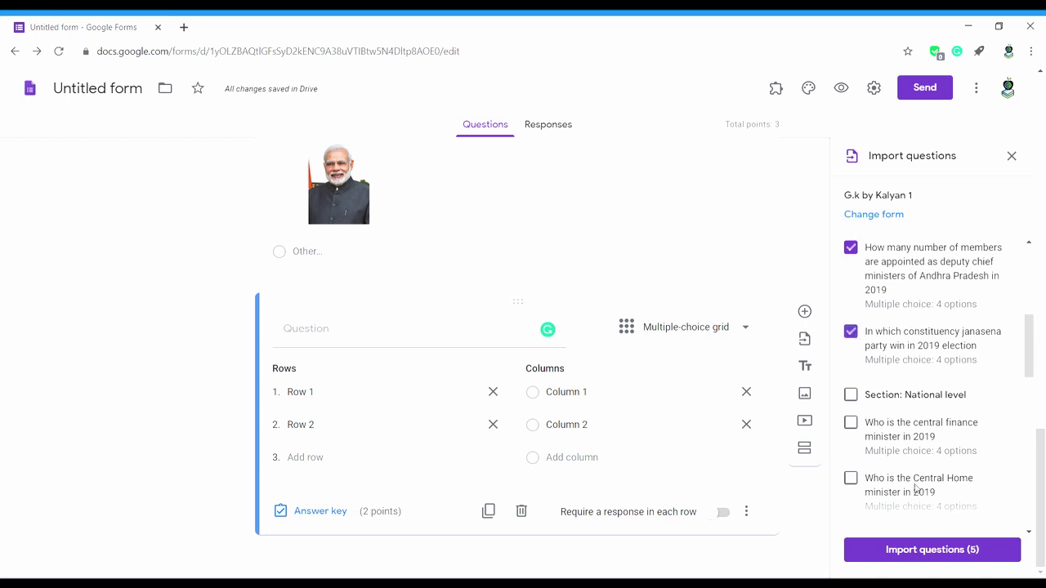
{"action": "left_click", "coordinate": [926, 551]}
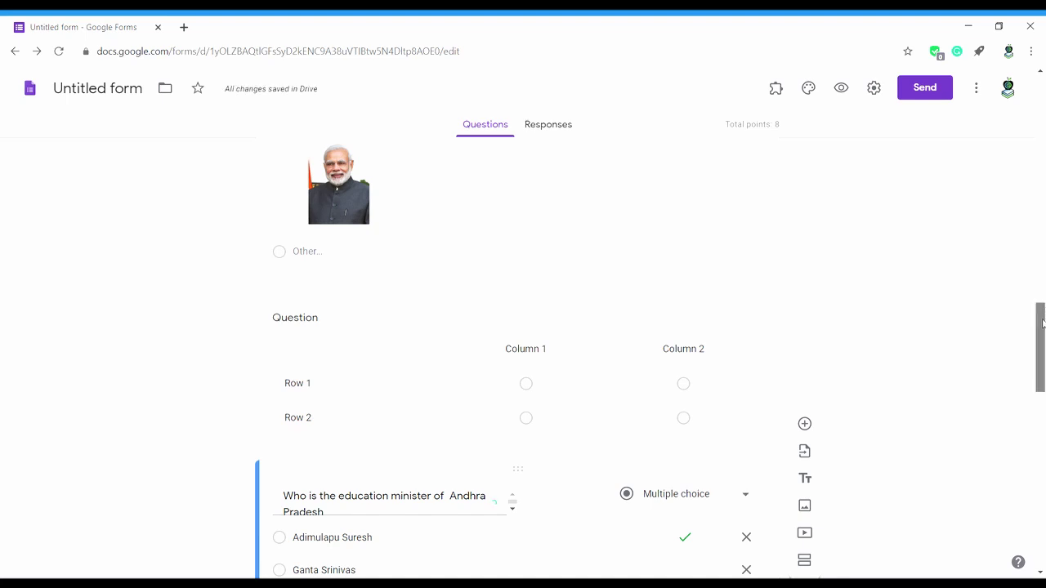
Turn on "Go to section based on answer" for the janasena constituency question at the form's end.
{"action": "left_click_drag", "start_coordinate": [1042, 324], "coordinate": [1042, 489]}
{"action": "left_click", "coordinate": [740, 304]}
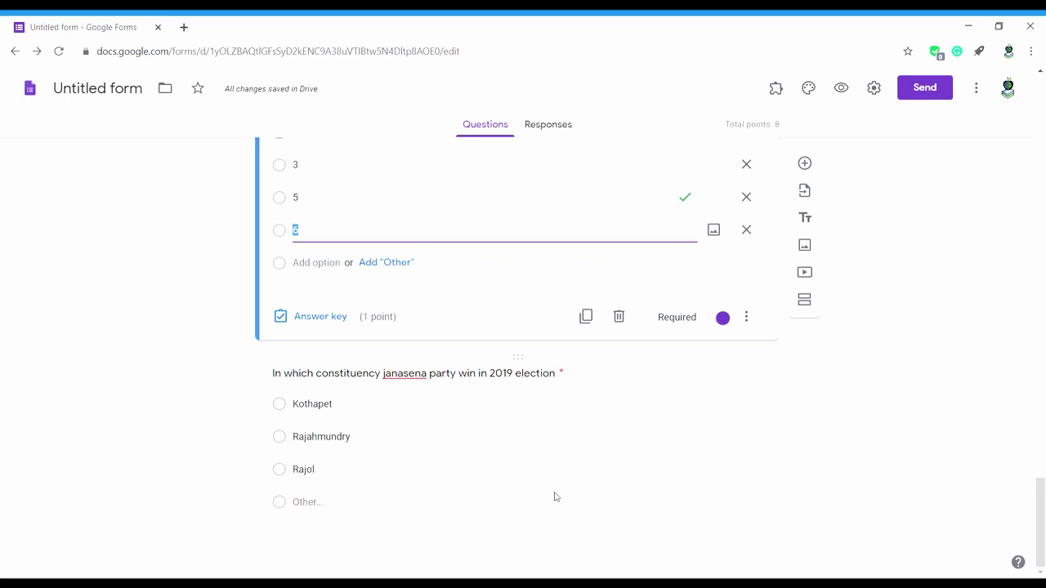
{"action": "left_click", "coordinate": [625, 466]}
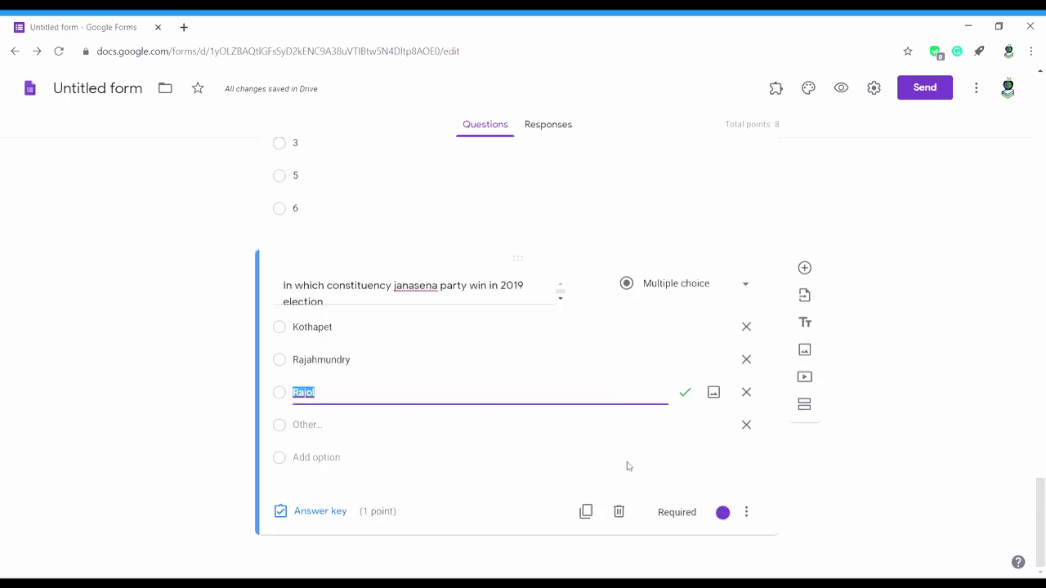
{"action": "left_click", "coordinate": [746, 513]}
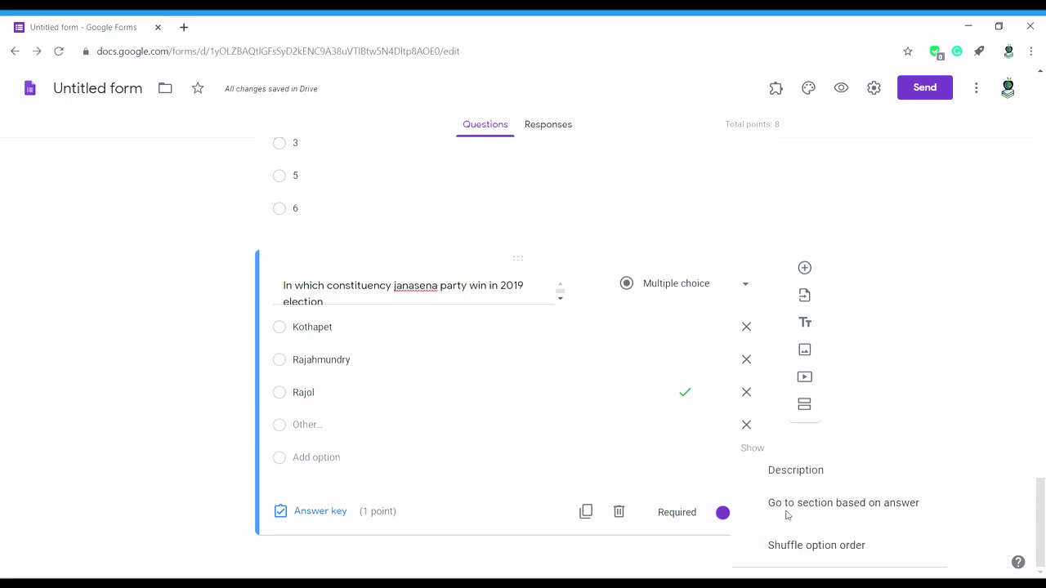
{"action": "left_click", "coordinate": [787, 515]}
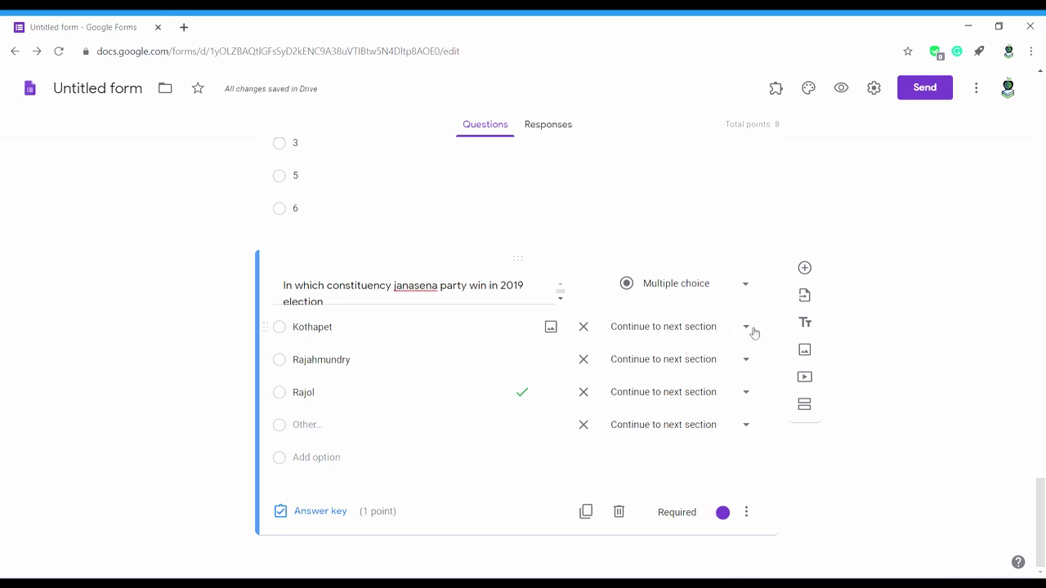
Set every option of the janasena constituency question, including Other, to lead to Submit form.
{"action": "left_click", "coordinate": [746, 327]}
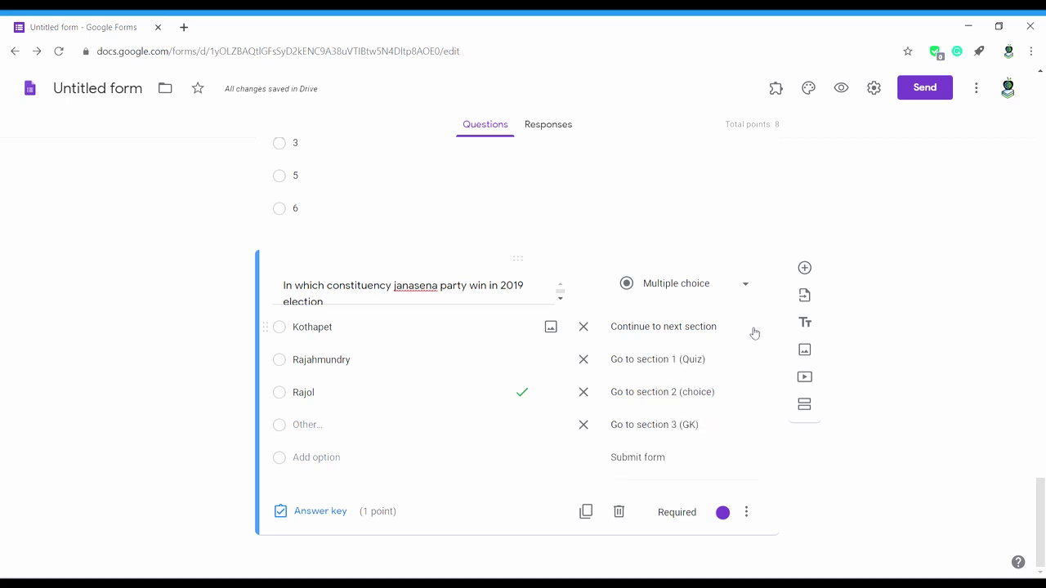
{"action": "left_click", "coordinate": [708, 465]}
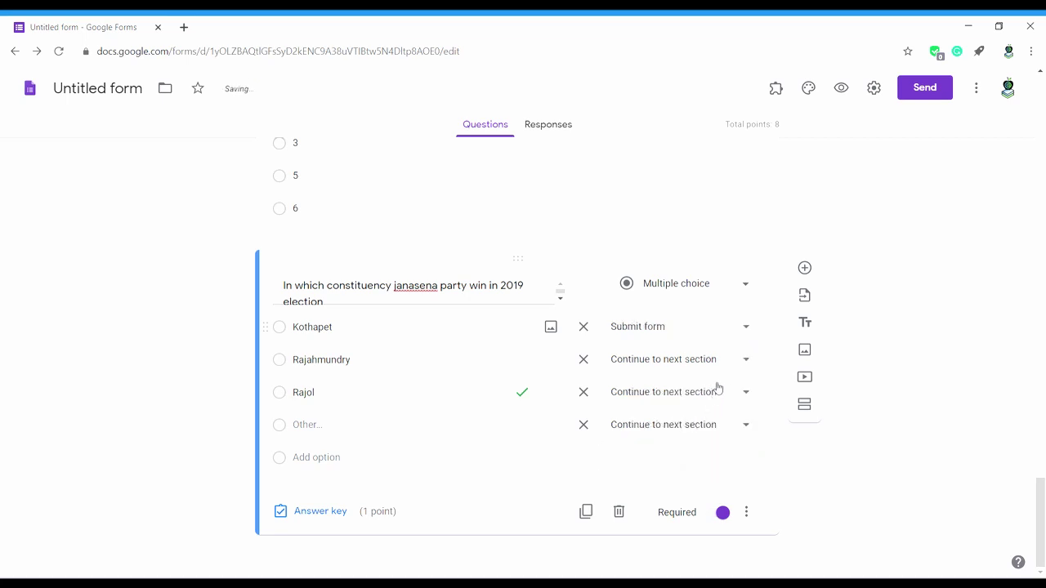
{"action": "left_click", "coordinate": [717, 373]}
{"action": "left_click", "coordinate": [700, 493]}
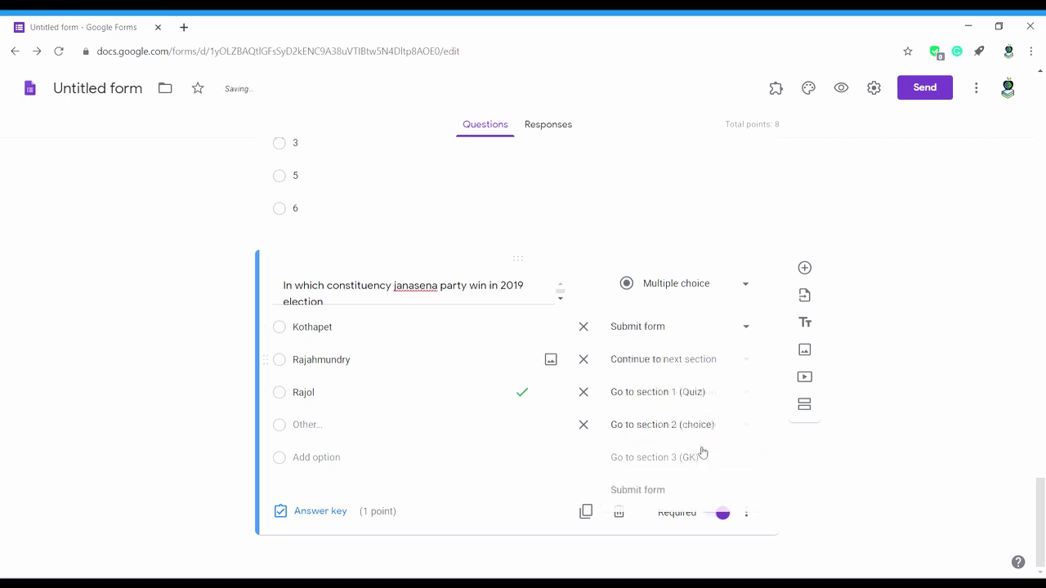
{"action": "left_click", "coordinate": [711, 401]}
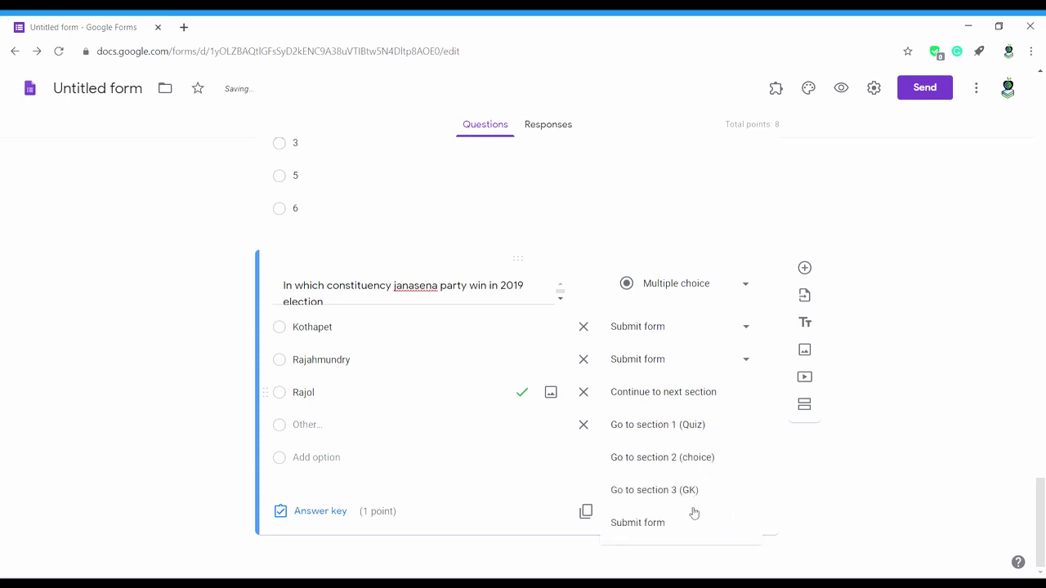
{"action": "left_click", "coordinate": [694, 541]}
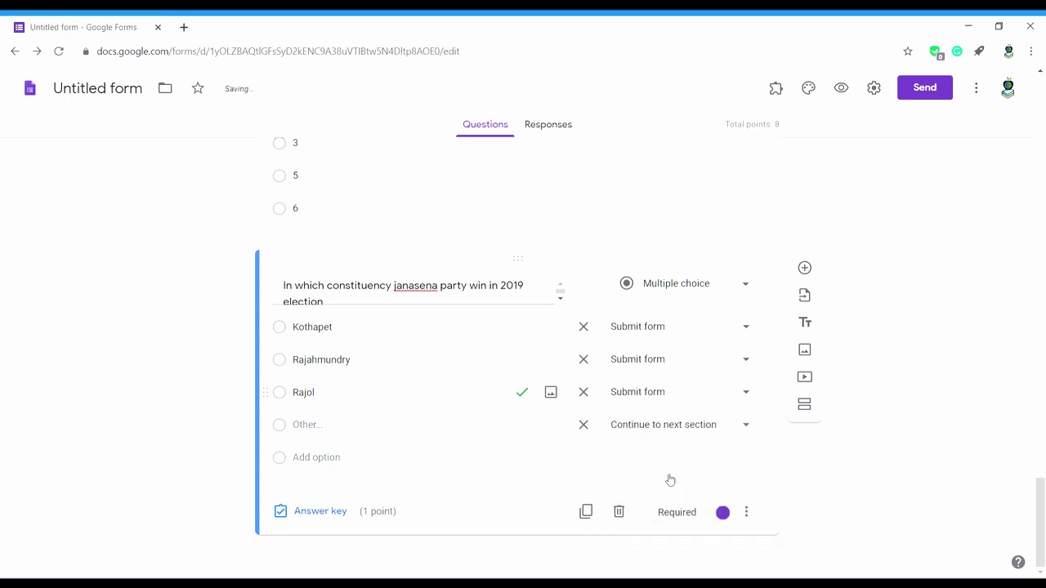
{"action": "left_click", "coordinate": [686, 425]}
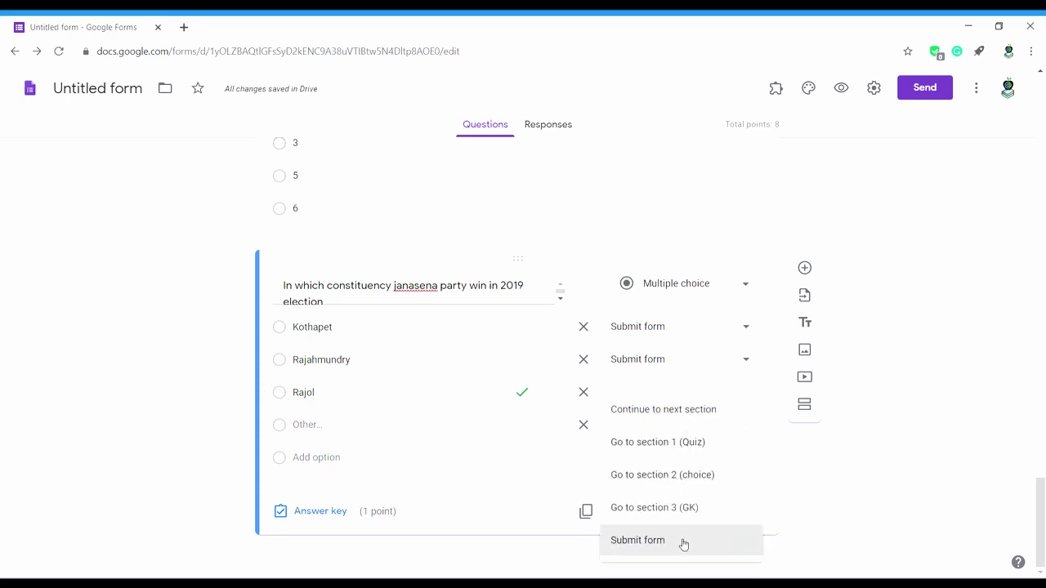
{"action": "left_click", "coordinate": [682, 542]}
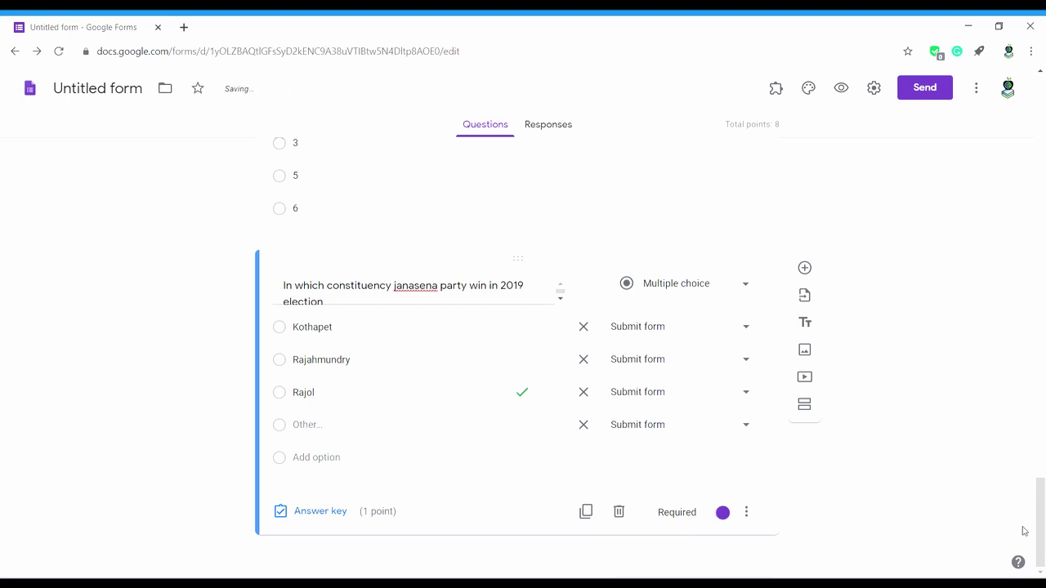
Add a new section after the GK section, titled MAT A with the description 1 MARK.
{"action": "left_click_drag", "start_coordinate": [1041, 528], "coordinate": [1033, 559]}
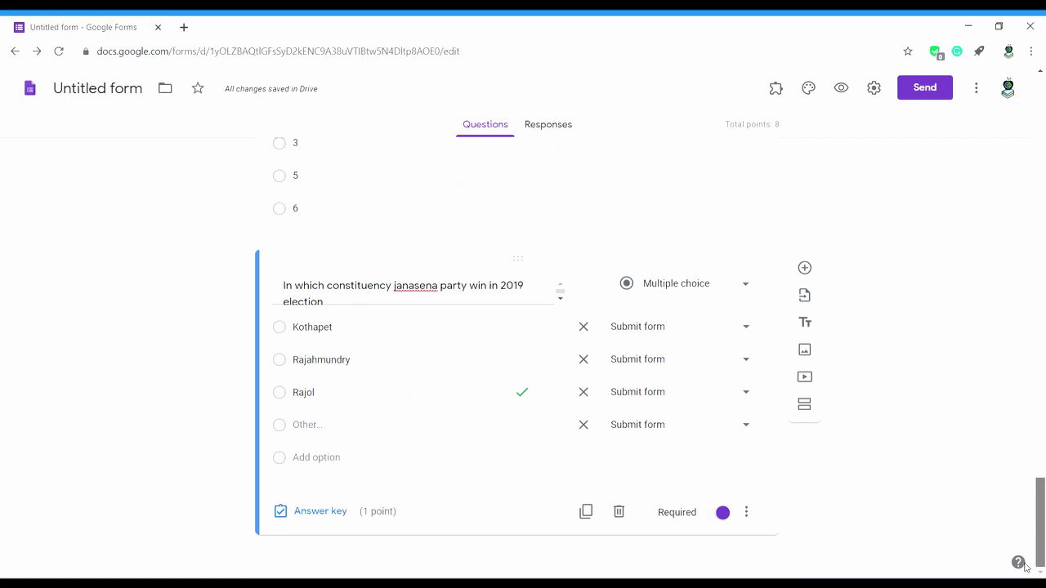
{"action": "left_click", "coordinate": [807, 407]}
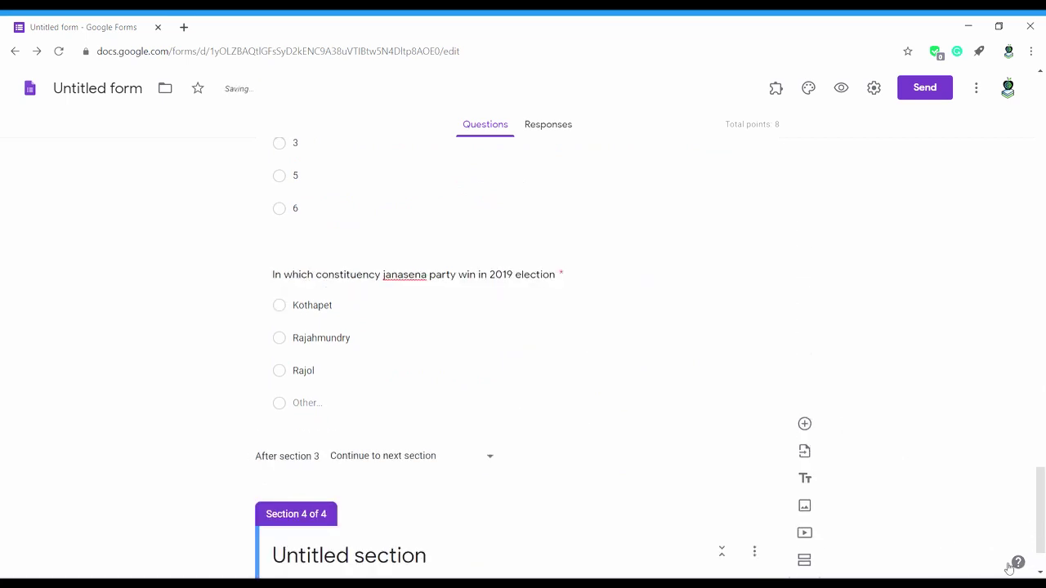
{"action": "left_click", "coordinate": [442, 559]}
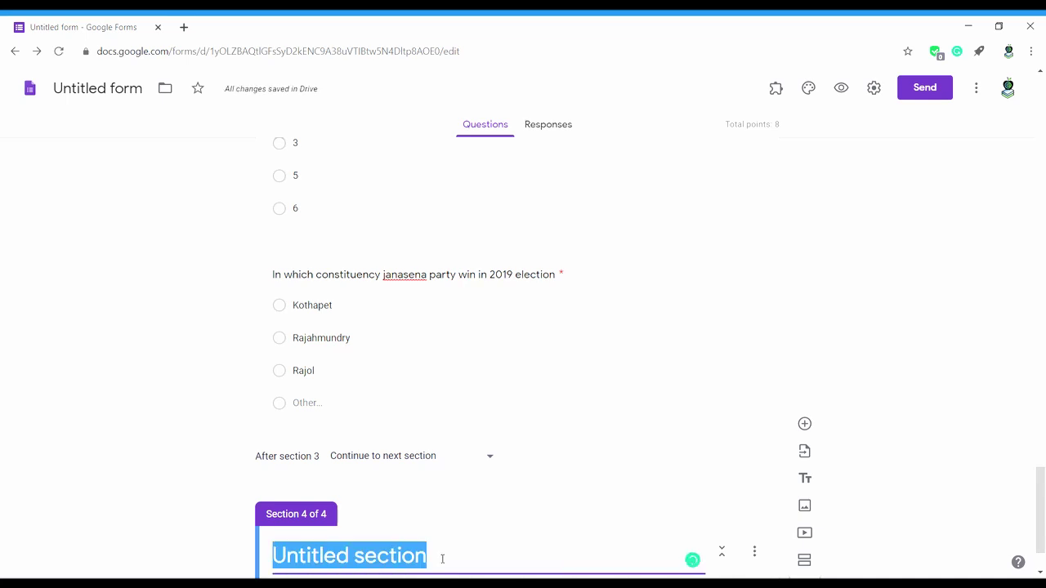
{"action": "key", "text": "BackSpace"}
{"action": "type", "text": "MAT A"}
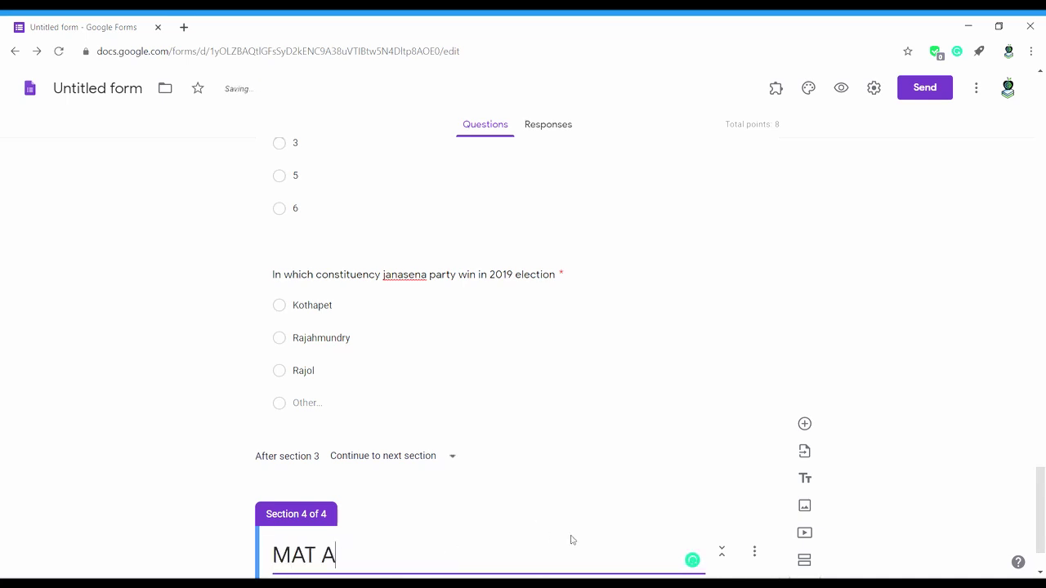
{"action": "scroll", "coordinate": [1022, 514], "scroll_direction": "down", "scroll_amount": 1}
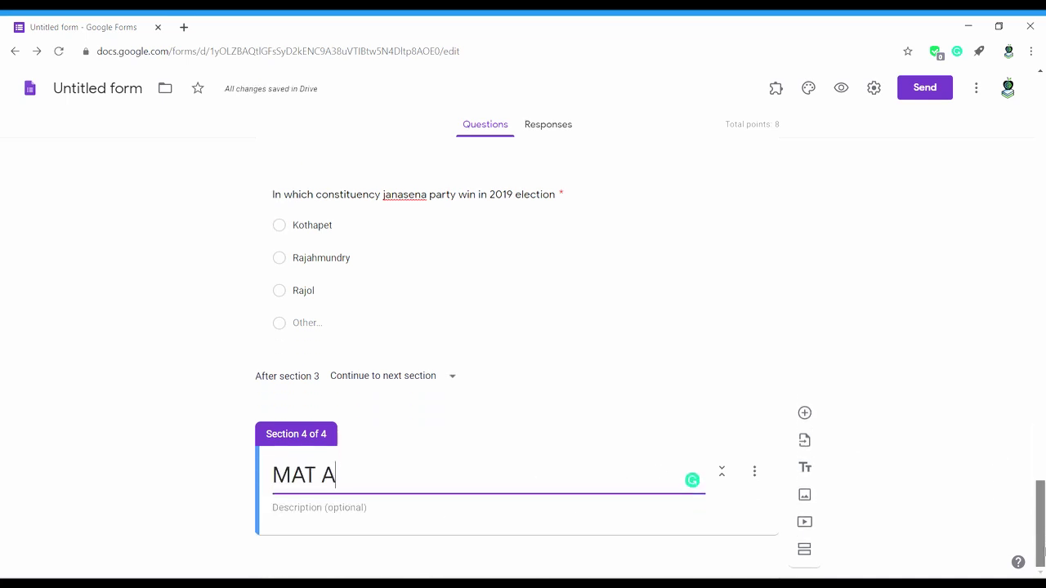
{"action": "left_click", "coordinate": [495, 516]}
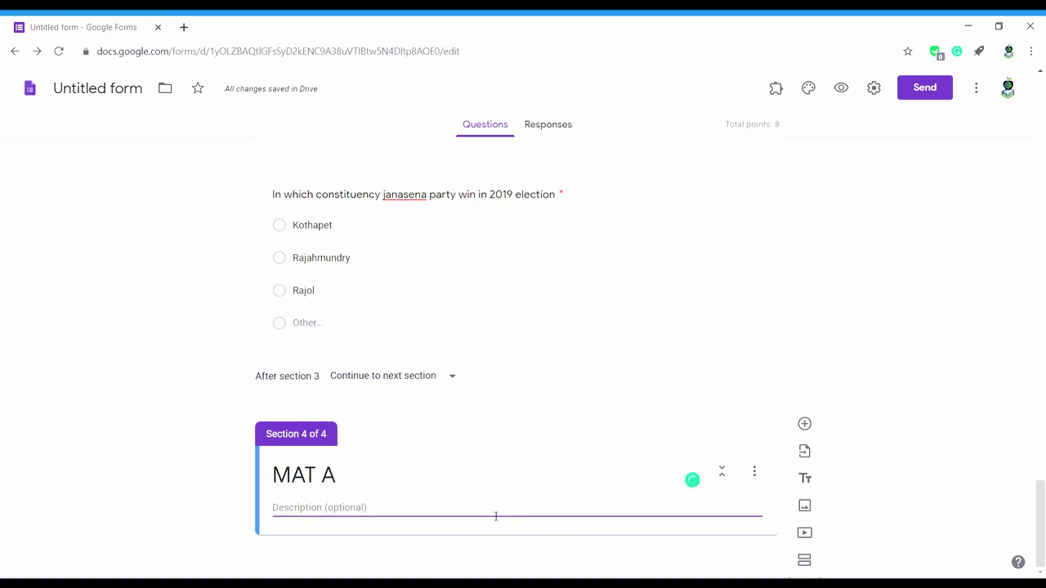
{"action": "type", "text": "1 MAR"}
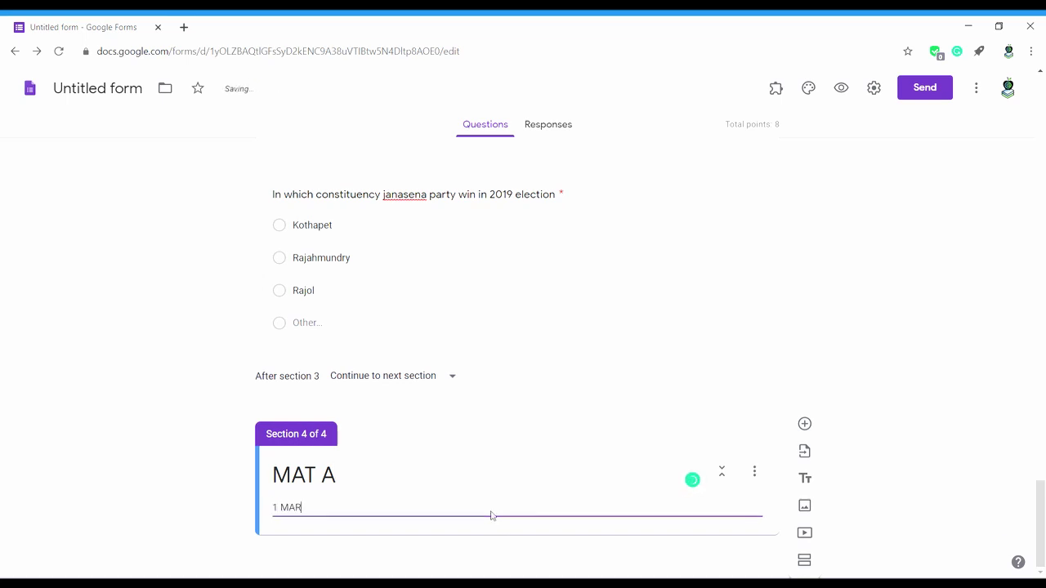
{"action": "type", "text": "K"}
{"action": "left_click", "coordinate": [805, 425]}
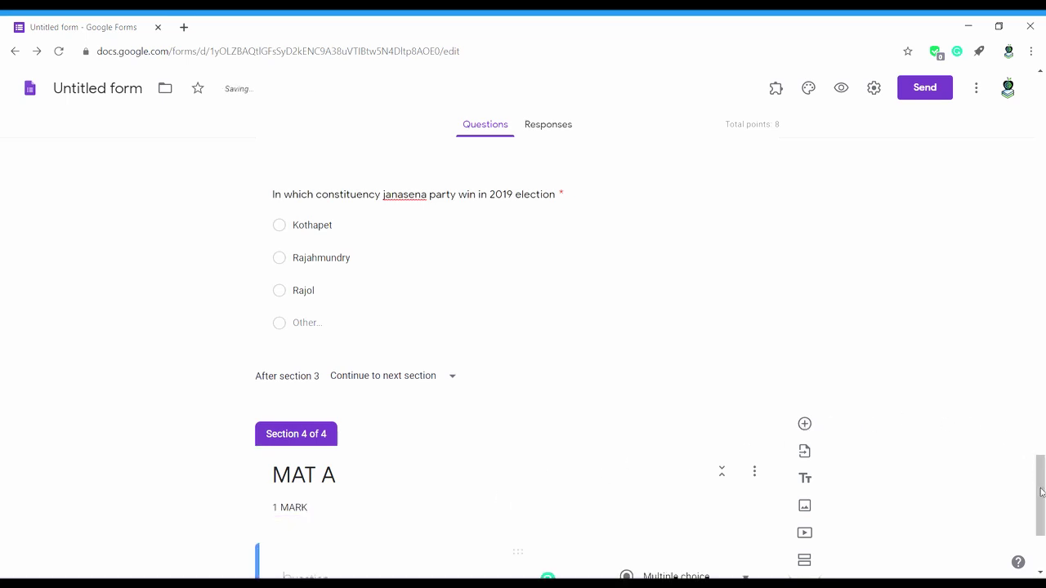
{"action": "left_click", "coordinate": [1042, 554]}
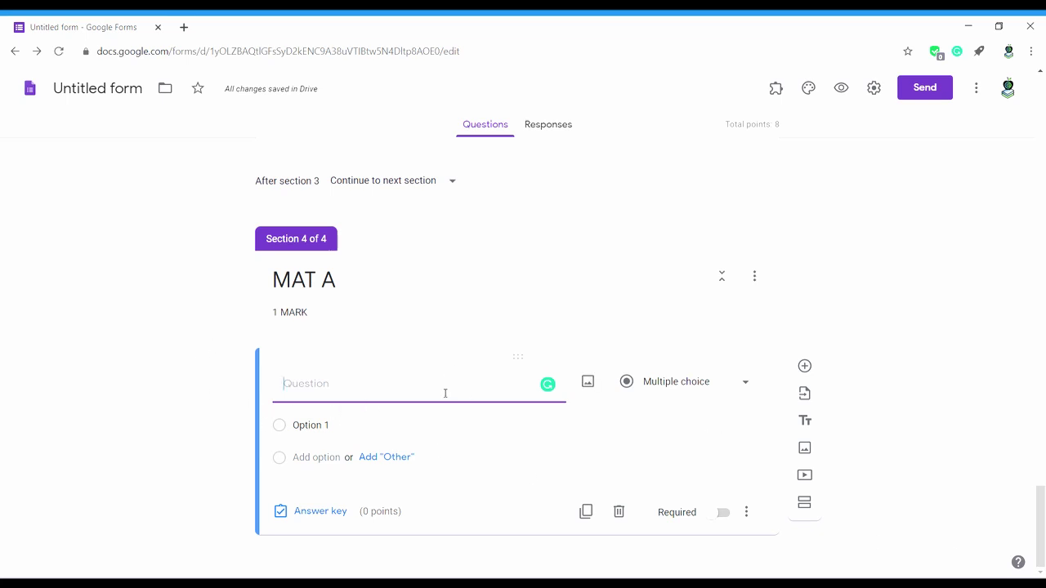
{"action": "left_click", "coordinate": [619, 512]}
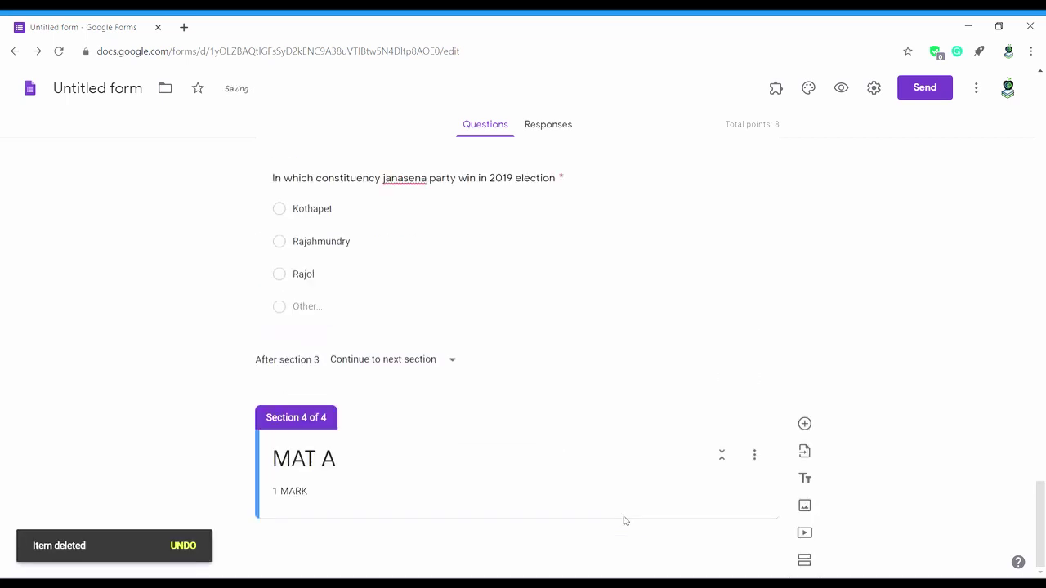
Import ten questions from the EAMCET MAT 1 form into the MAT A section, leaving out those under Mathematics B.
{"action": "left_click", "coordinate": [643, 454]}
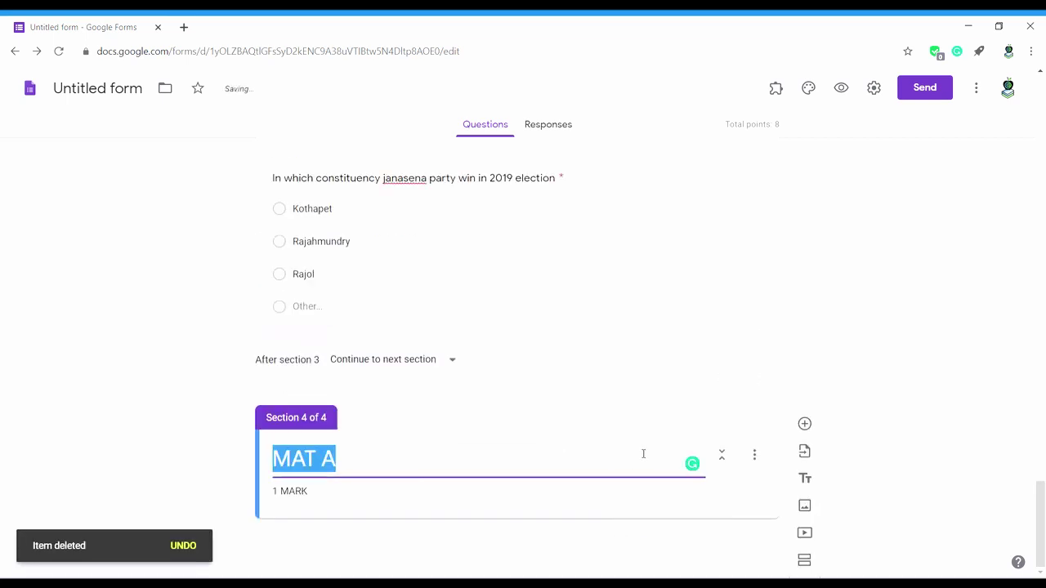
{"action": "left_click", "coordinate": [804, 452]}
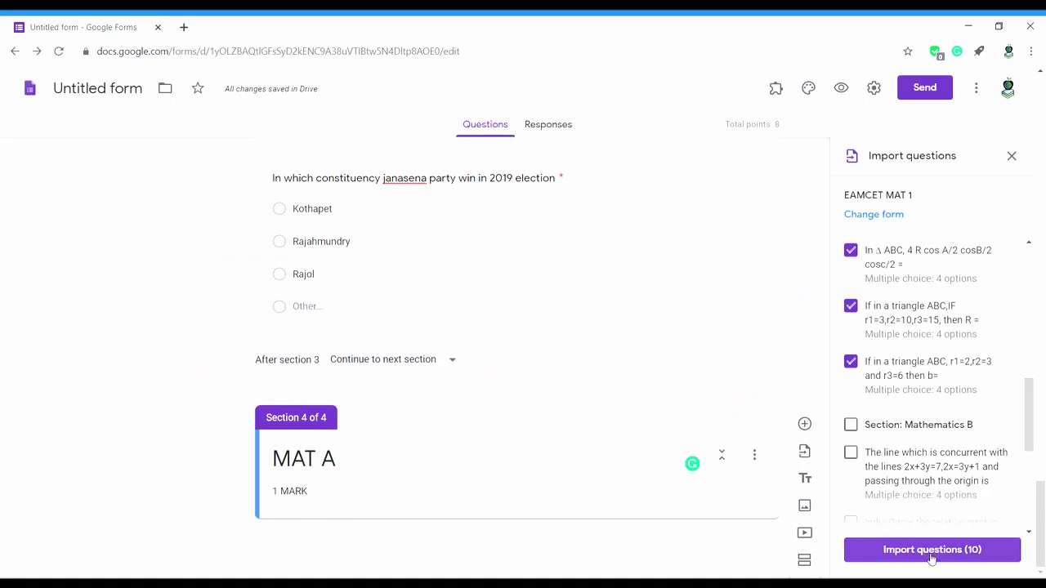
{"action": "left_click", "coordinate": [932, 550]}
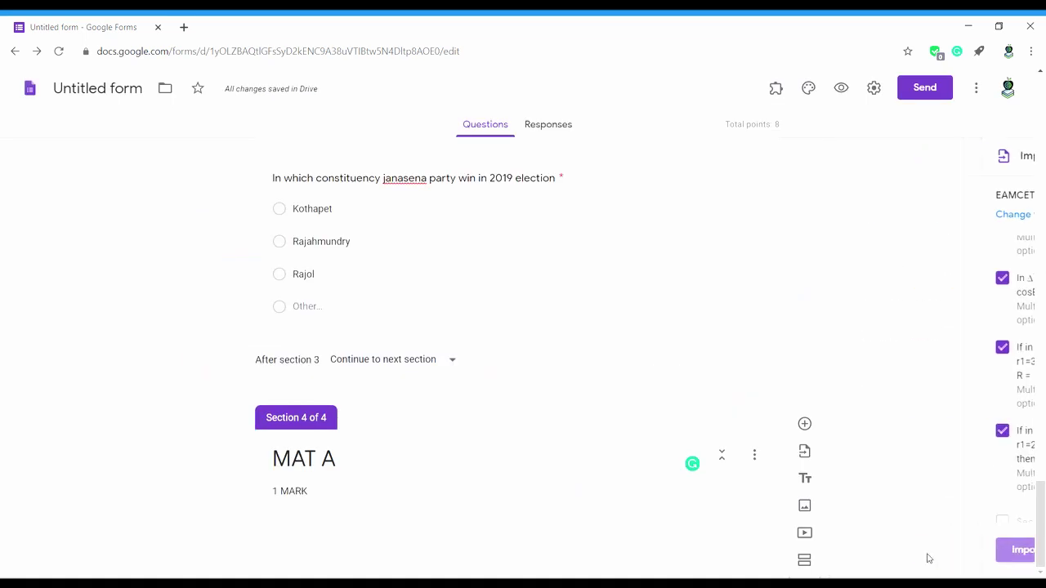
Turn on "Go to section based on answer" for the last MAT A question, the triangle with r1=2, r2=3 and r3=6.
{"action": "left_click_drag", "start_coordinate": [1042, 325], "coordinate": [1040, 540]}
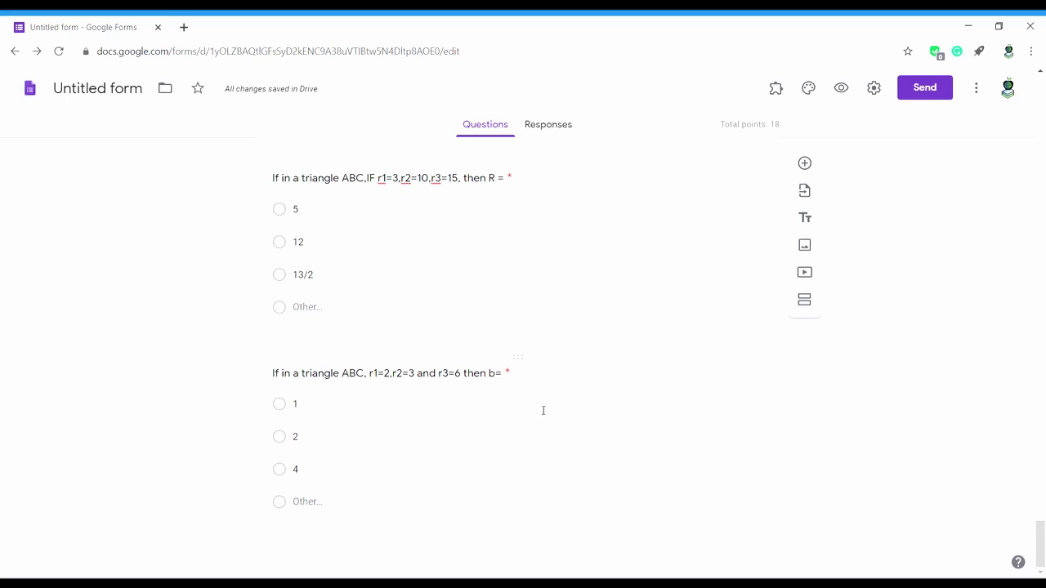
{"action": "left_click", "coordinate": [679, 470]}
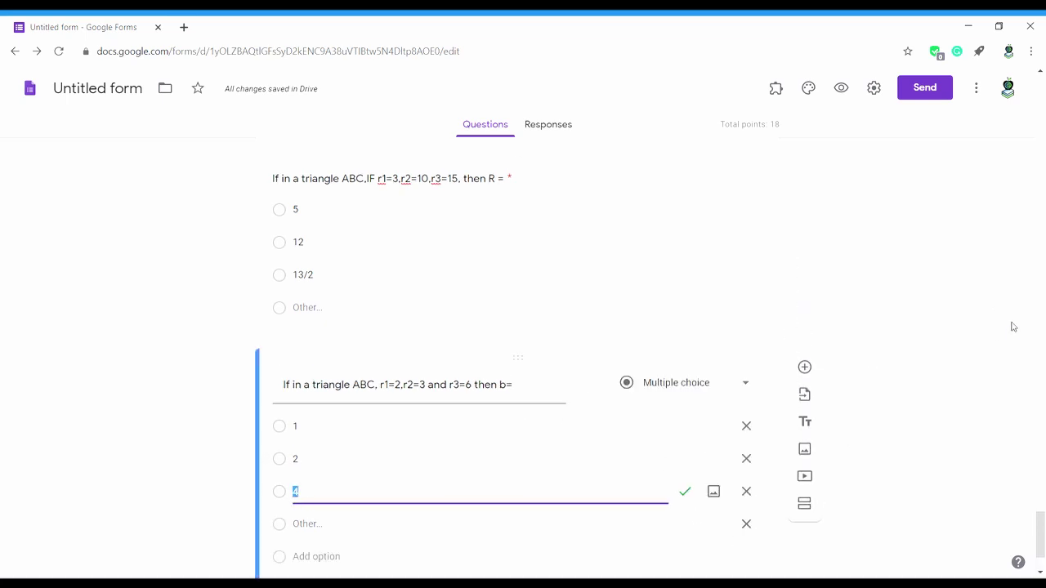
{"action": "scroll", "coordinate": [1041, 547], "scroll_direction": "down", "scroll_amount": 2}
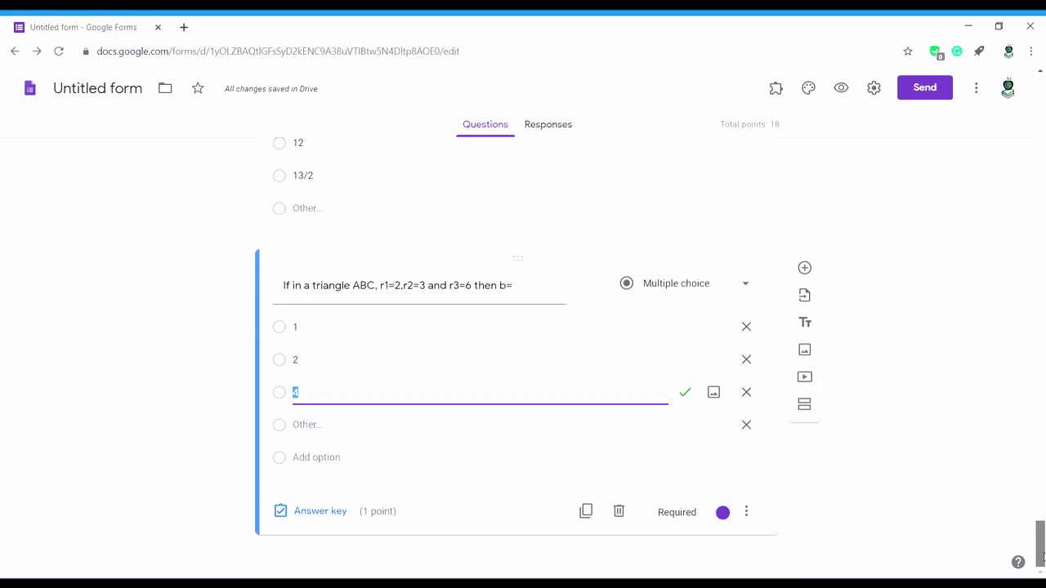
{"action": "left_click", "coordinate": [753, 512]}
{"action": "left_click", "coordinate": [807, 504]}
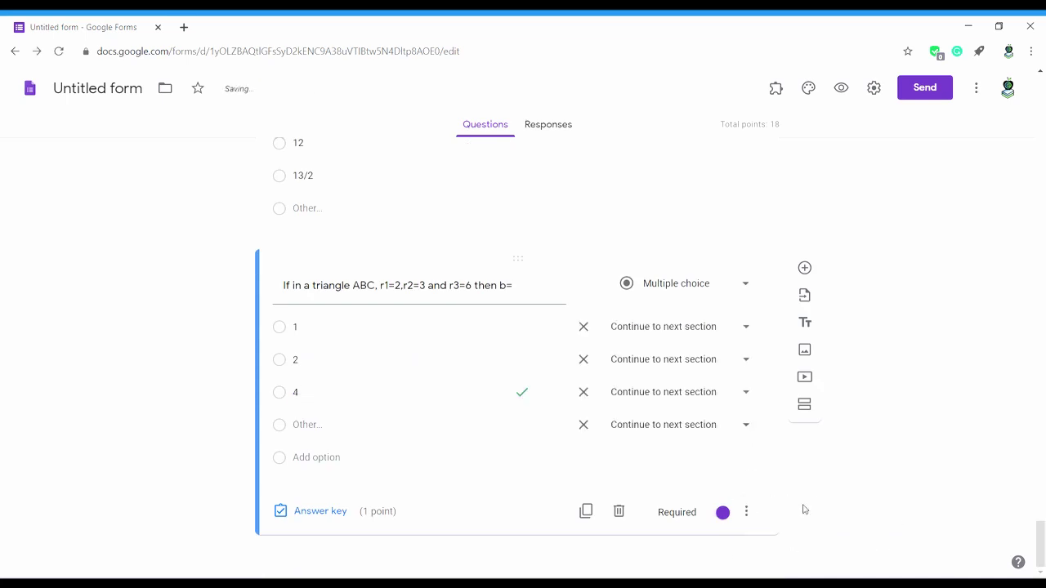
Route the answers 1, 2, 4 and Other of the last MAT A question to Submit form.
{"action": "left_click", "coordinate": [716, 328]}
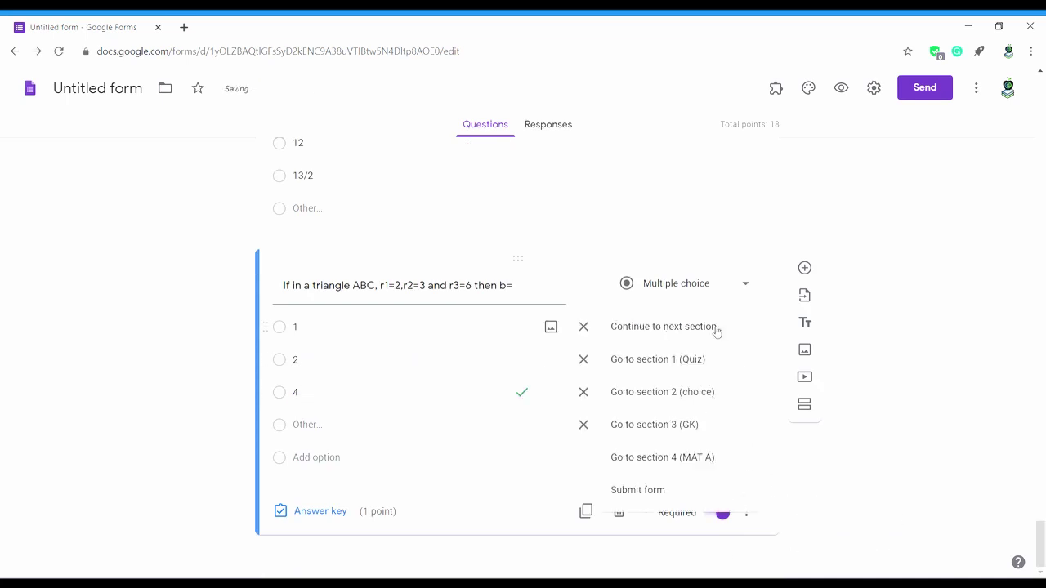
{"action": "left_click", "coordinate": [703, 497]}
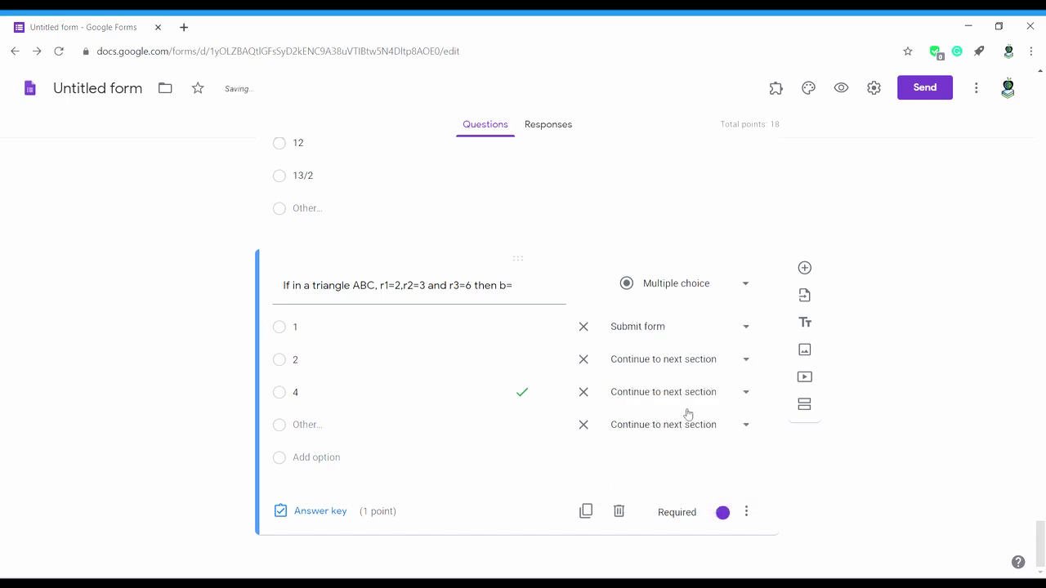
{"action": "left_click", "coordinate": [700, 364]}
{"action": "left_click", "coordinate": [713, 526]}
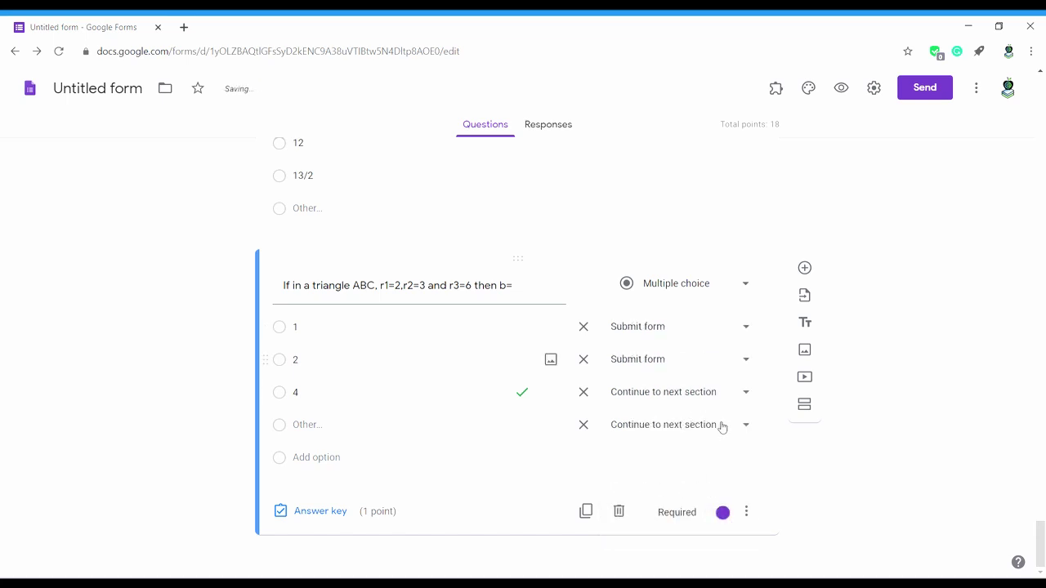
{"action": "left_click", "coordinate": [724, 392]}
{"action": "left_click", "coordinate": [709, 537]}
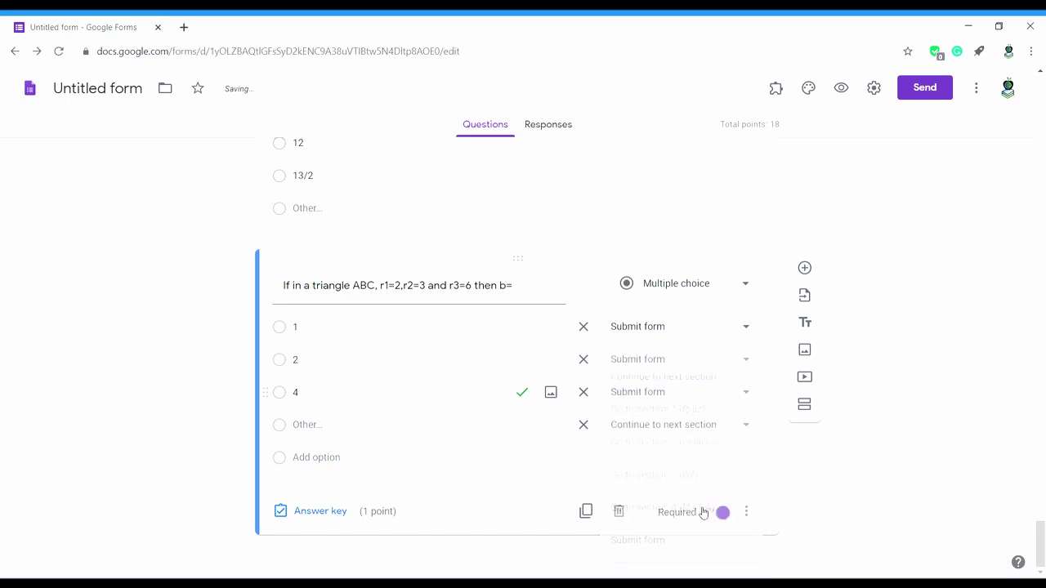
{"action": "left_click", "coordinate": [705, 426]}
{"action": "left_click", "coordinate": [702, 545]}
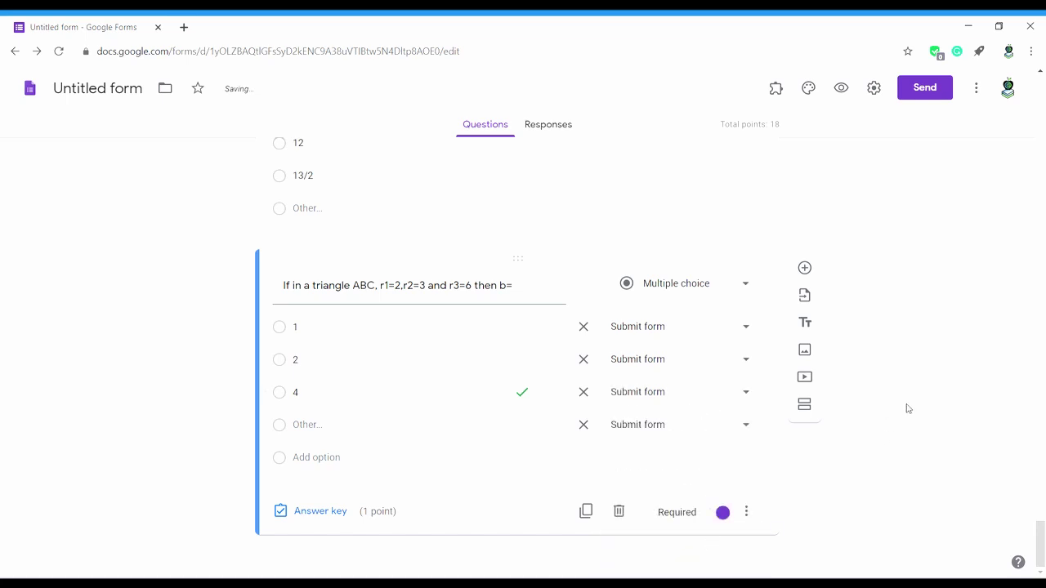
Add a fifth section after MAT A, titled MAT B with the description MARKS 1.
{"action": "left_click", "coordinate": [806, 403]}
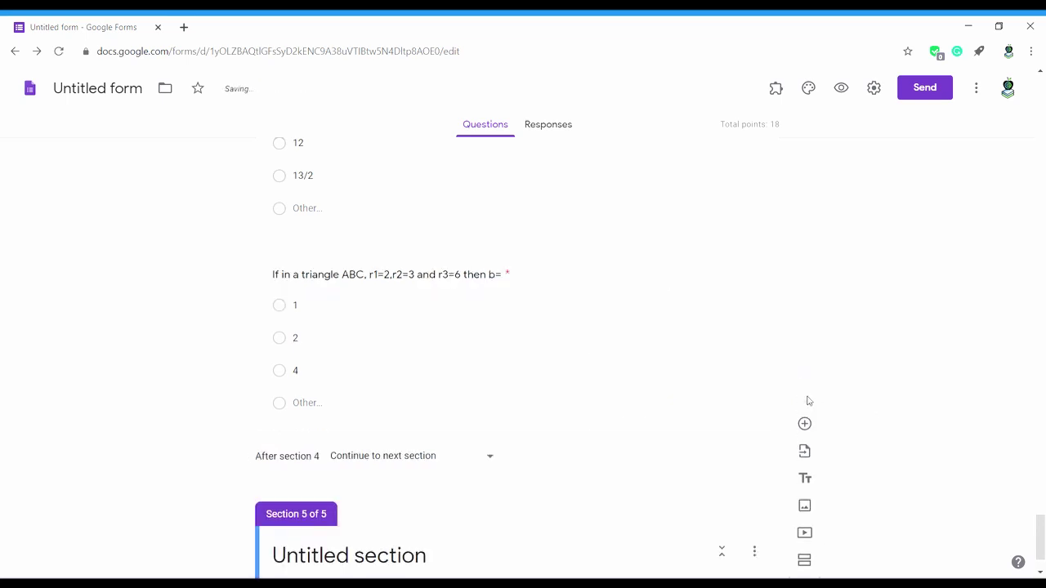
{"action": "scroll", "coordinate": [1042, 554], "scroll_direction": "down", "scroll_amount": 1}
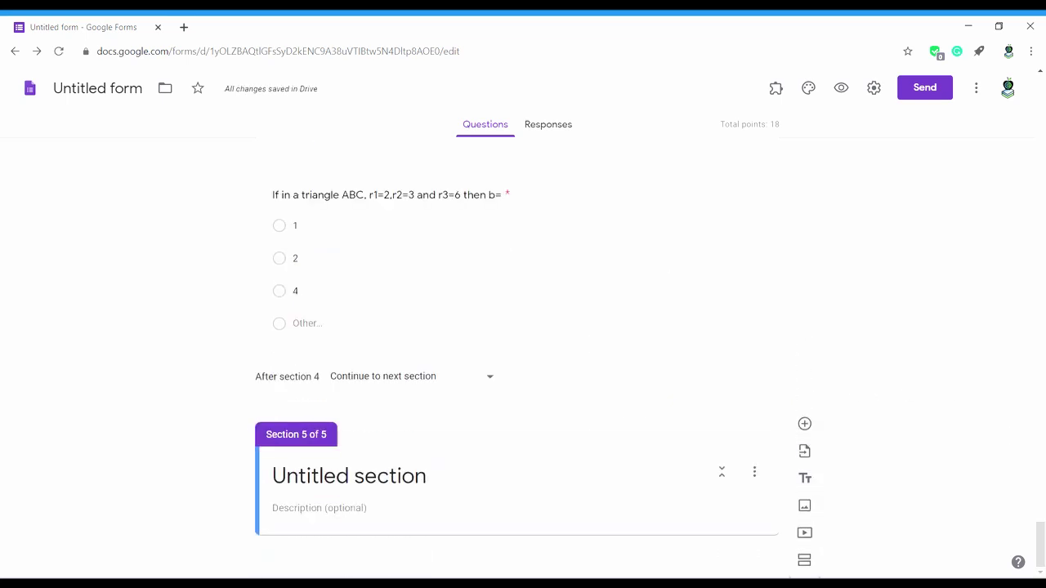
{"action": "left_click", "coordinate": [501, 482]}
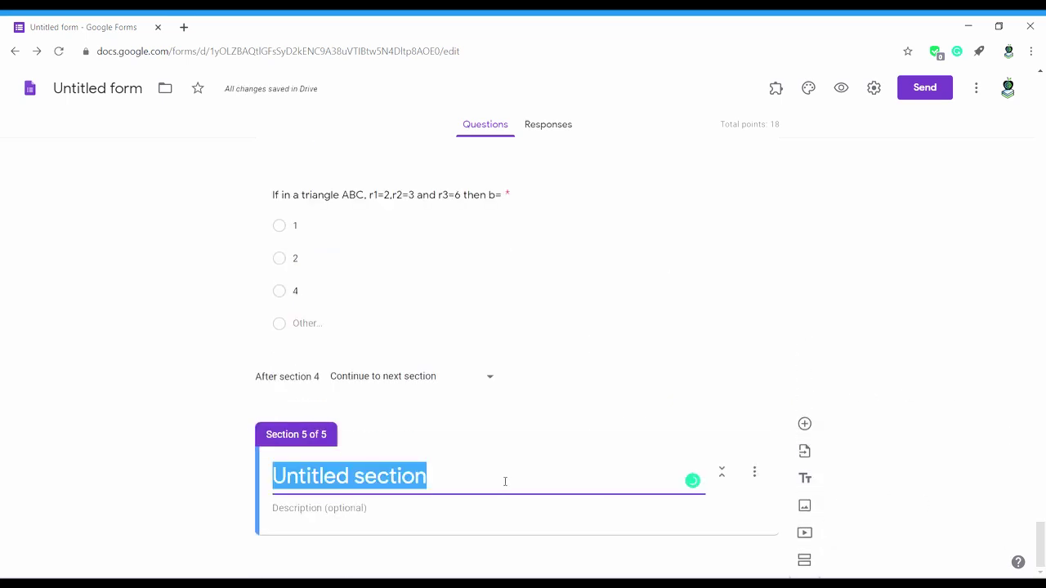
{"action": "key", "text": "BackSpace"}
{"action": "type", "text": "M"}
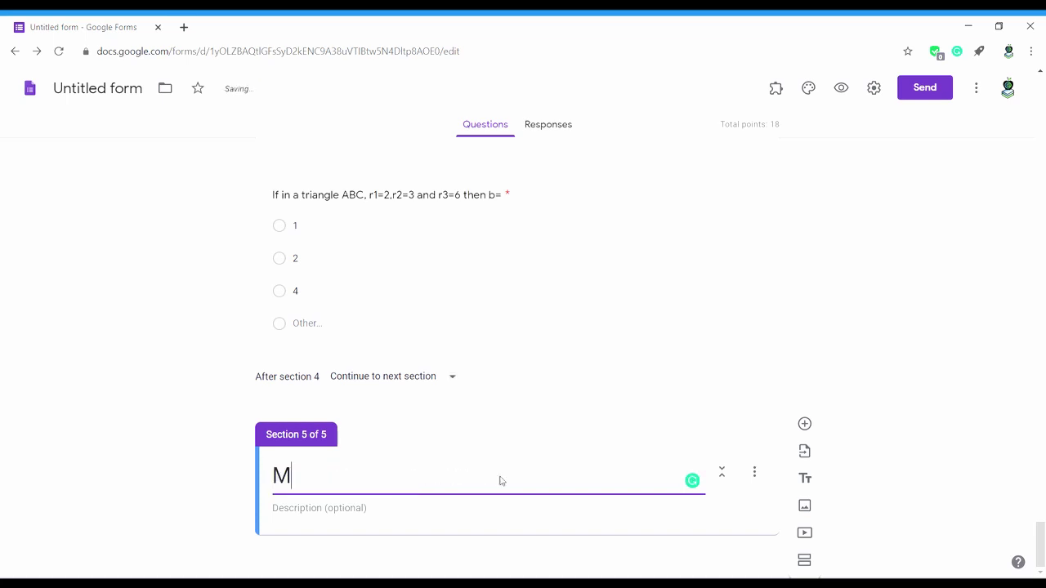
{"action": "type", "text": "AT B"}
{"action": "left_click", "coordinate": [485, 519]}
{"action": "type", "text": "MARKS 1"}
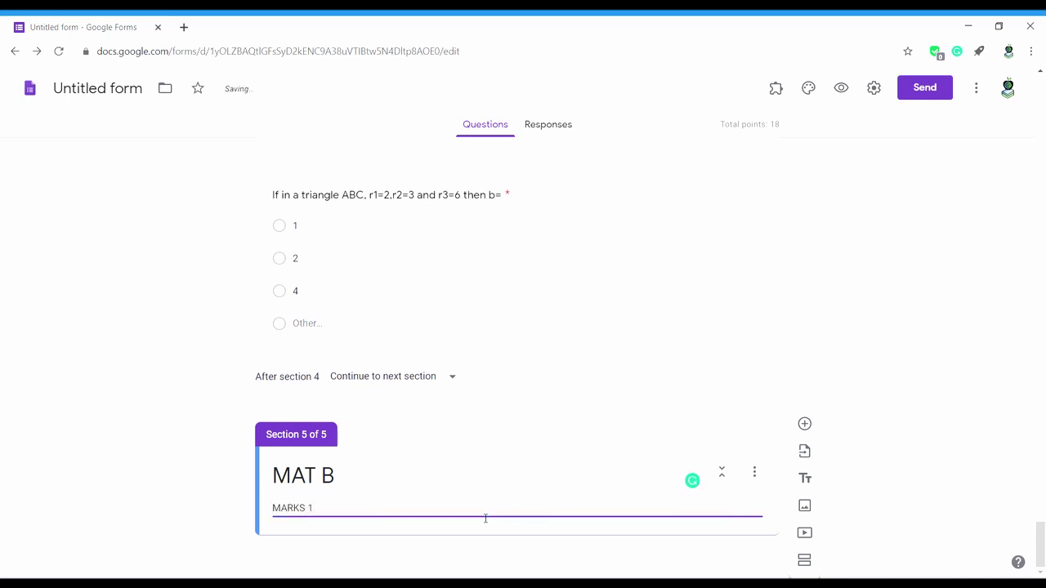
Import the MAT B section's questions from the EAMCET MAT 1 form.
{"action": "left_click", "coordinate": [805, 452]}
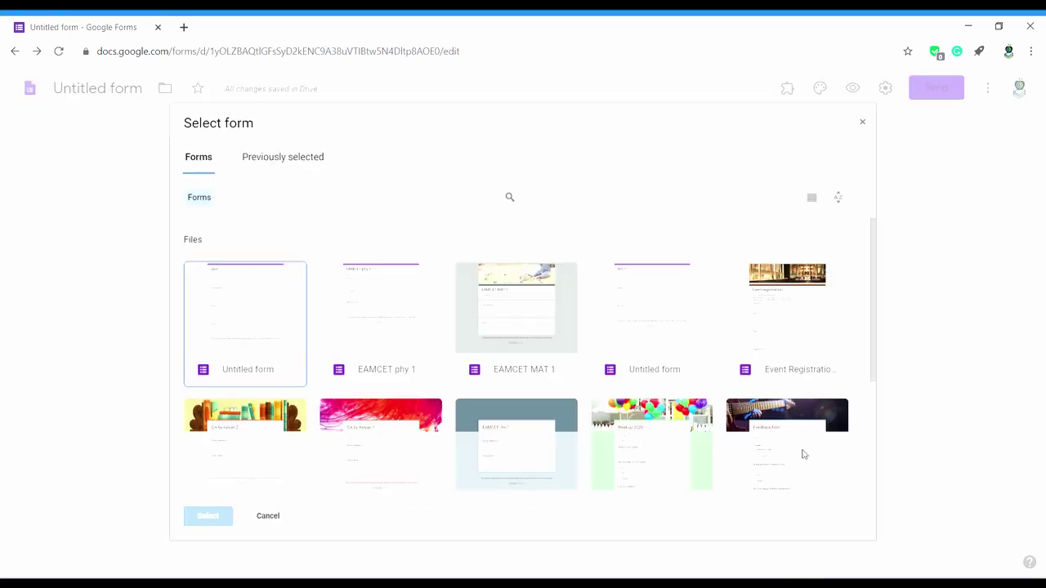
{"action": "left_click", "coordinate": [500, 349]}
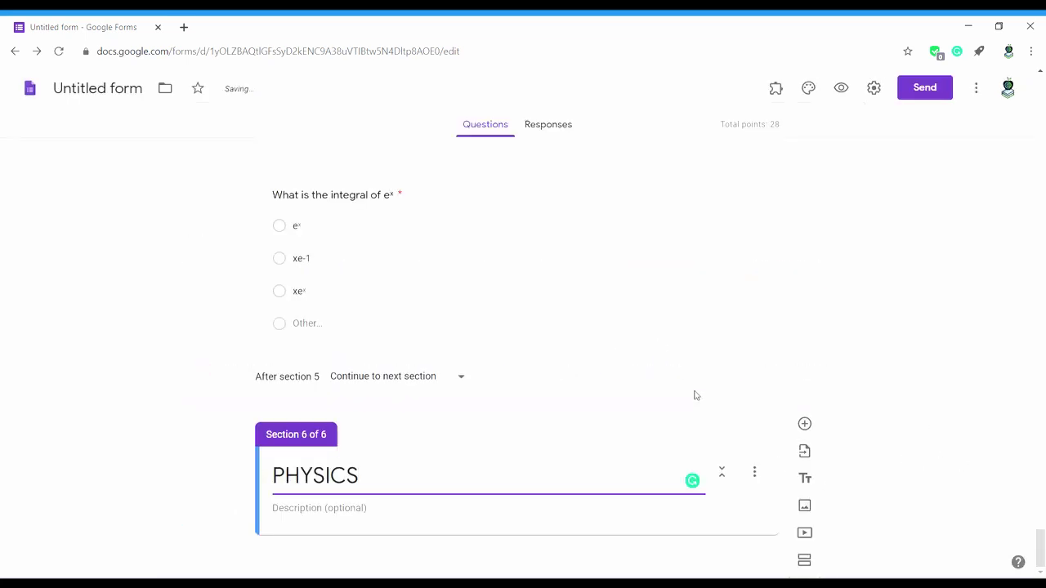
Set the description of the PHYSICS section to 1 MARK.
{"action": "left_click", "coordinate": [453, 509]}
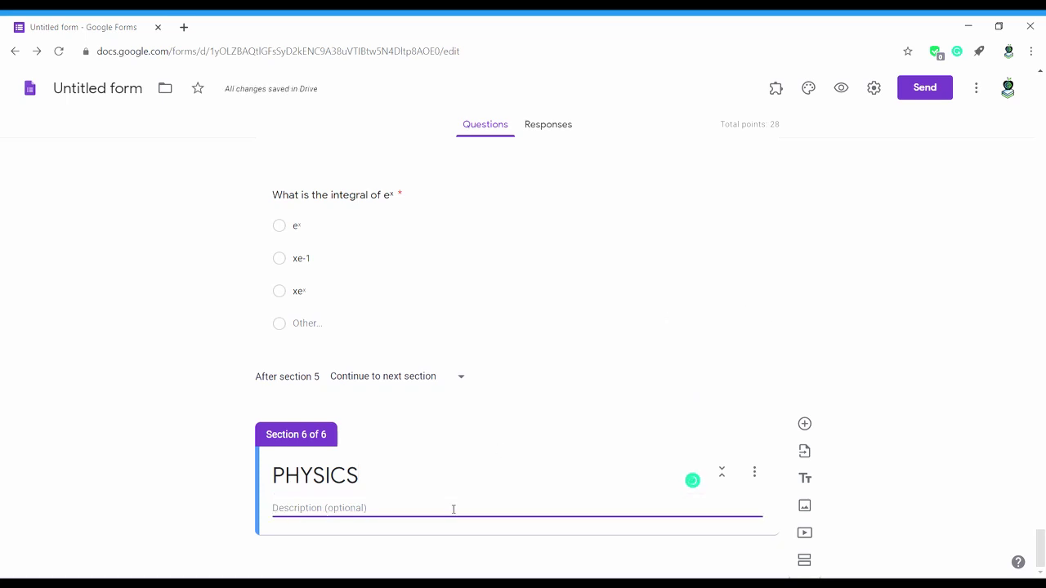
{"action": "type", "text": "1"}
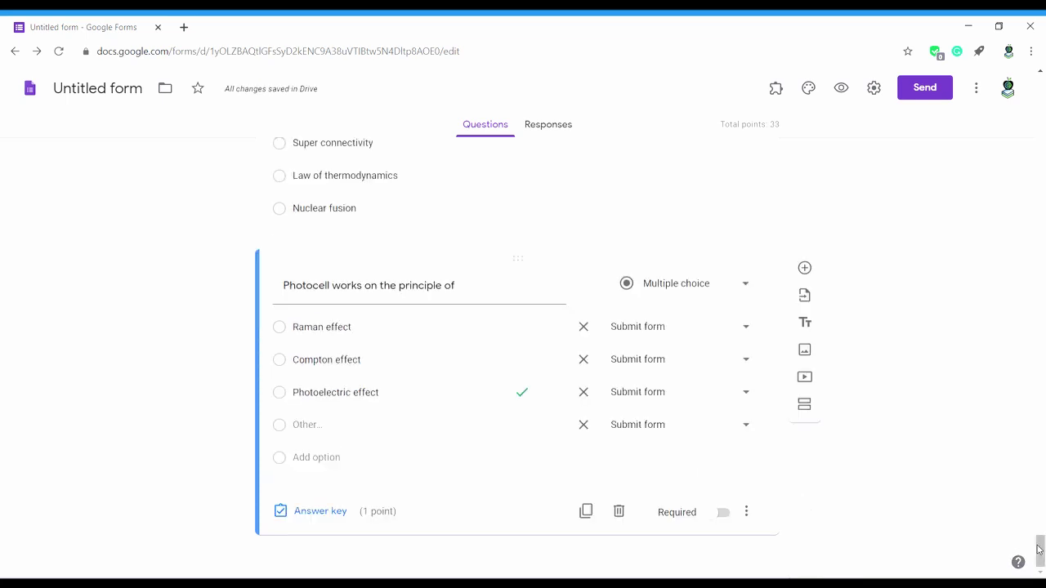
Turn on "Go to section based on answer" for the "choose your choice" question in section 2.
{"action": "left_click_drag", "start_coordinate": [1040, 522], "coordinate": [1040, 118]}
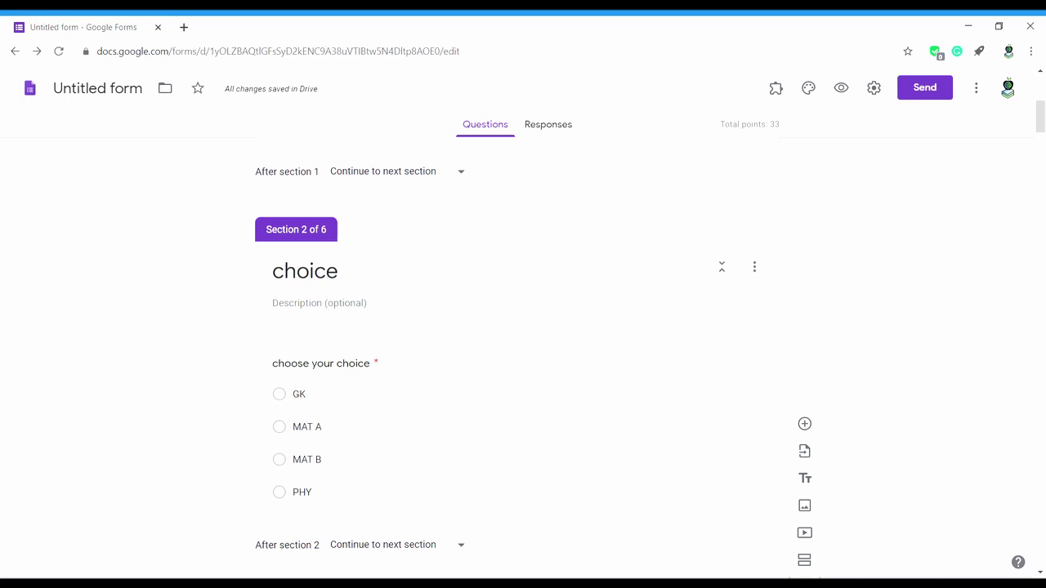
{"action": "left_click", "coordinate": [692, 502]}
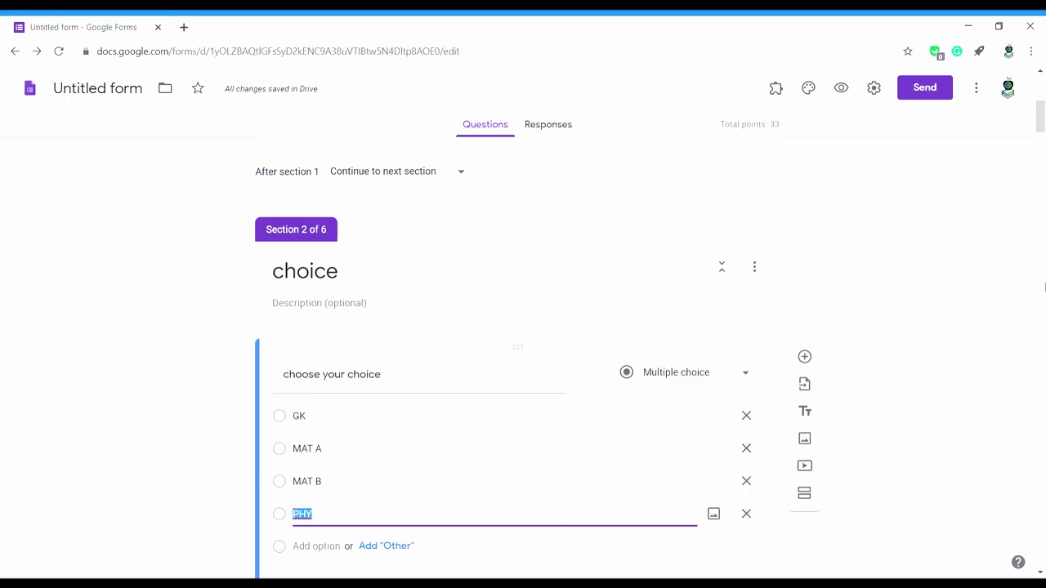
{"action": "scroll", "coordinate": [1041, 139], "scroll_direction": "down", "scroll_amount": 2}
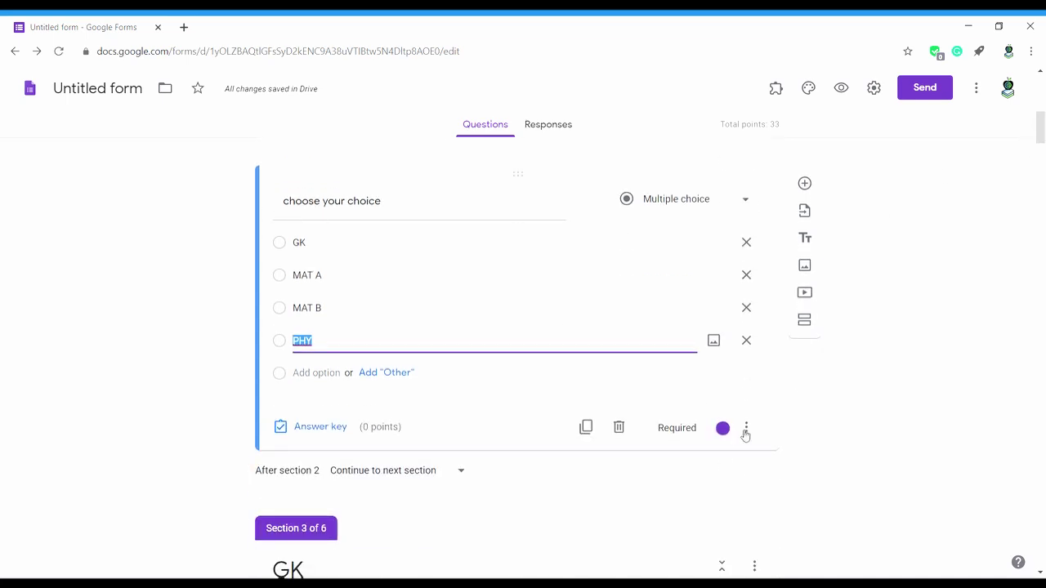
{"action": "left_click", "coordinate": [746, 427]}
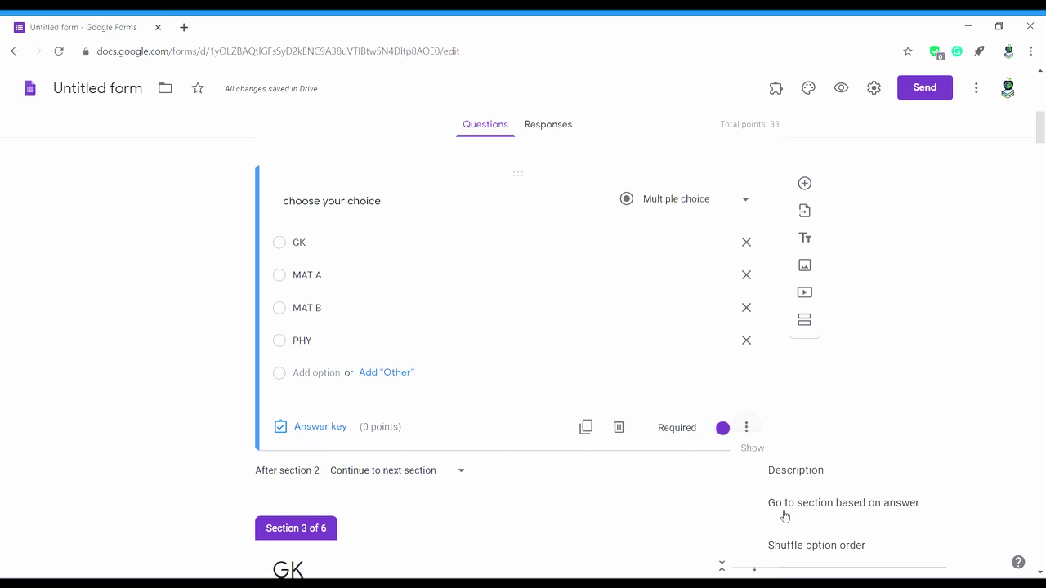
{"action": "left_click", "coordinate": [785, 504]}
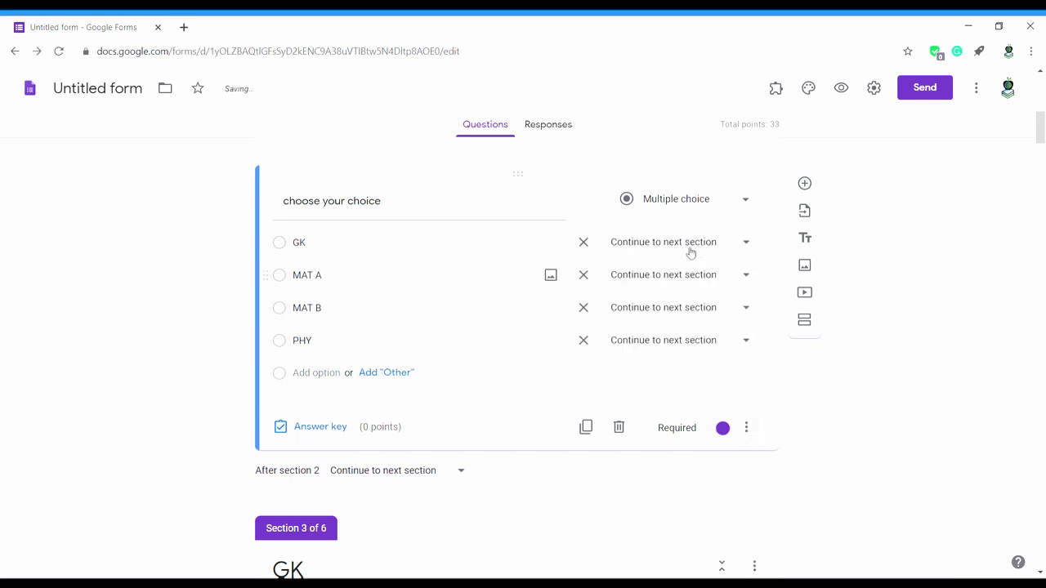
Route the answer GK to section 3 (GK), MAT A to section 4 (MAT A), MAT B to section 5 (MAT B) and PHY to section 6 (PHYSICS).
{"action": "left_click", "coordinate": [721, 243]}
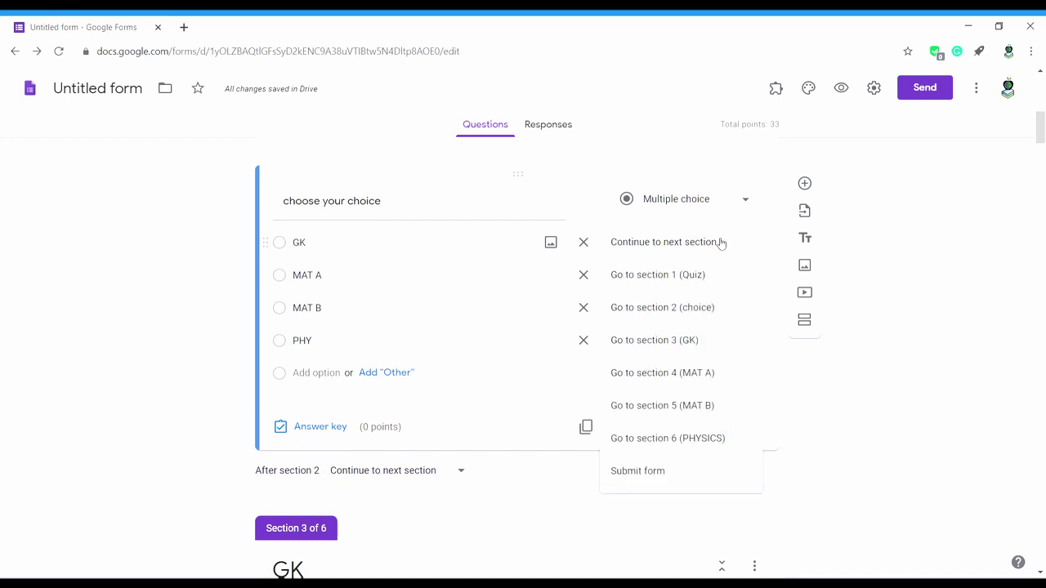
{"action": "left_click", "coordinate": [700, 340]}
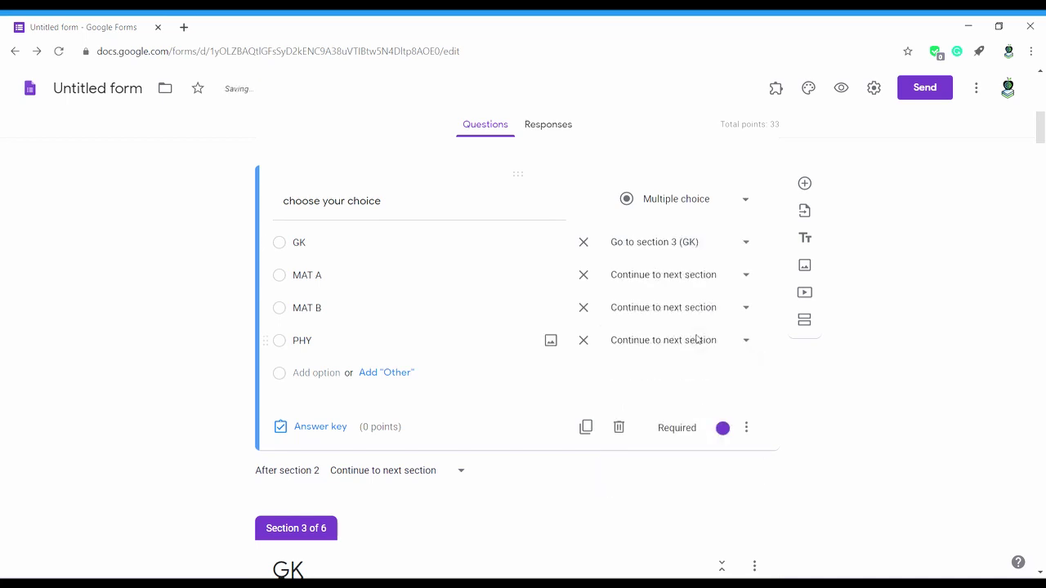
{"action": "left_click", "coordinate": [742, 276]}
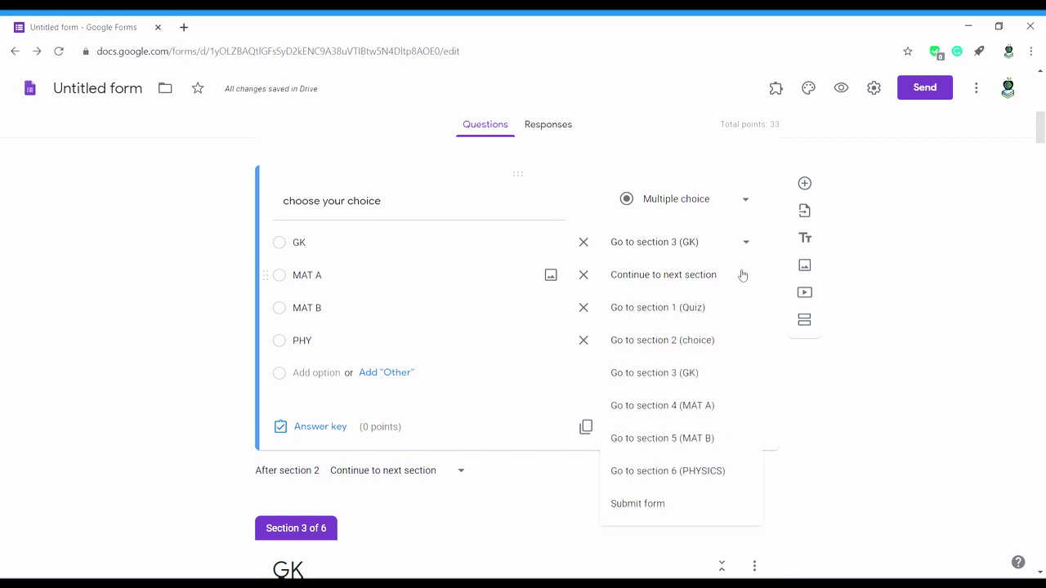
{"action": "left_click", "coordinate": [690, 411]}
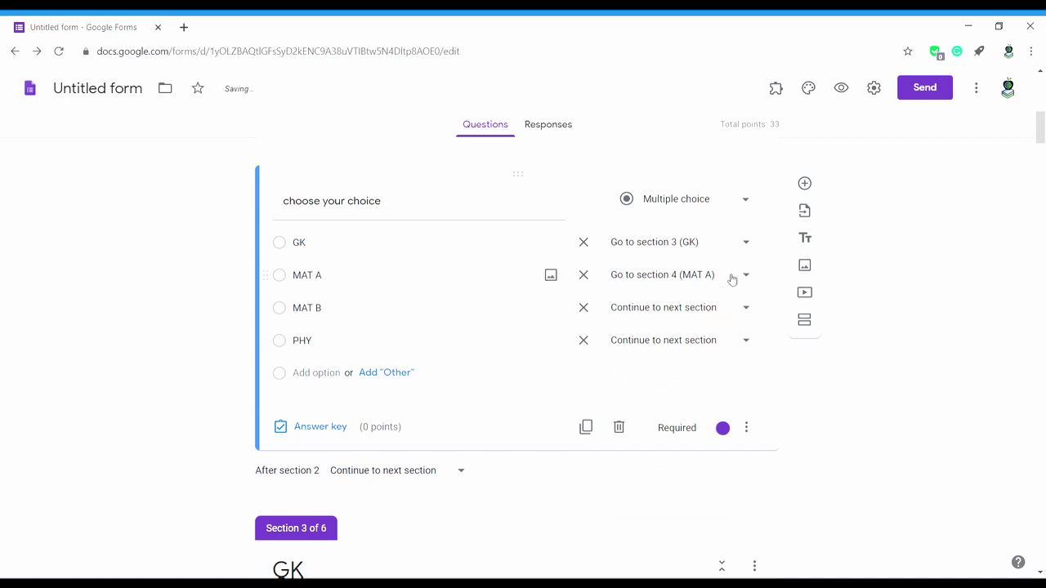
{"action": "left_click", "coordinate": [746, 307]}
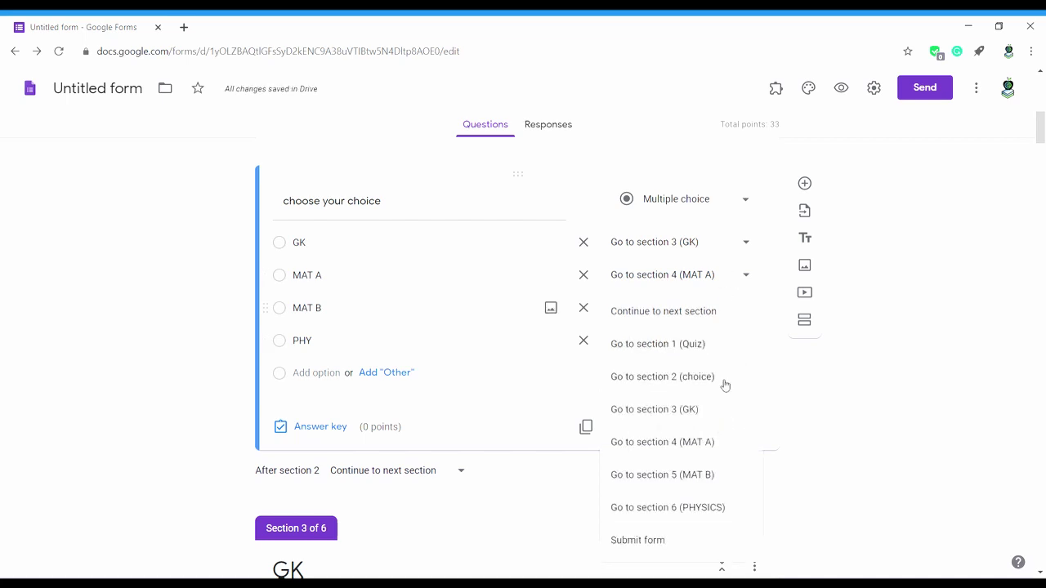
{"action": "left_click", "coordinate": [683, 475]}
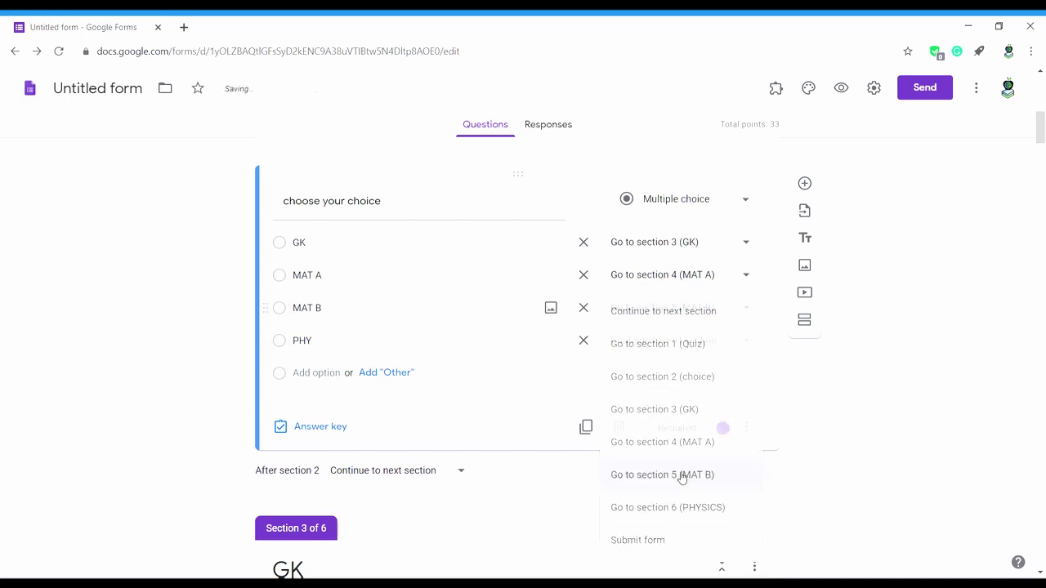
{"action": "left_click", "coordinate": [735, 344]}
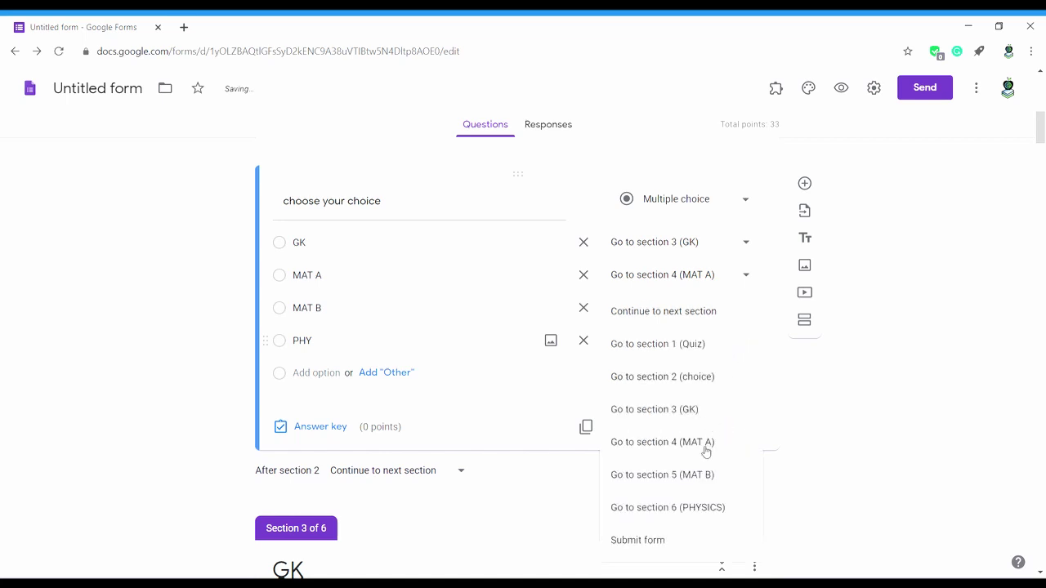
{"action": "left_click", "coordinate": [685, 511]}
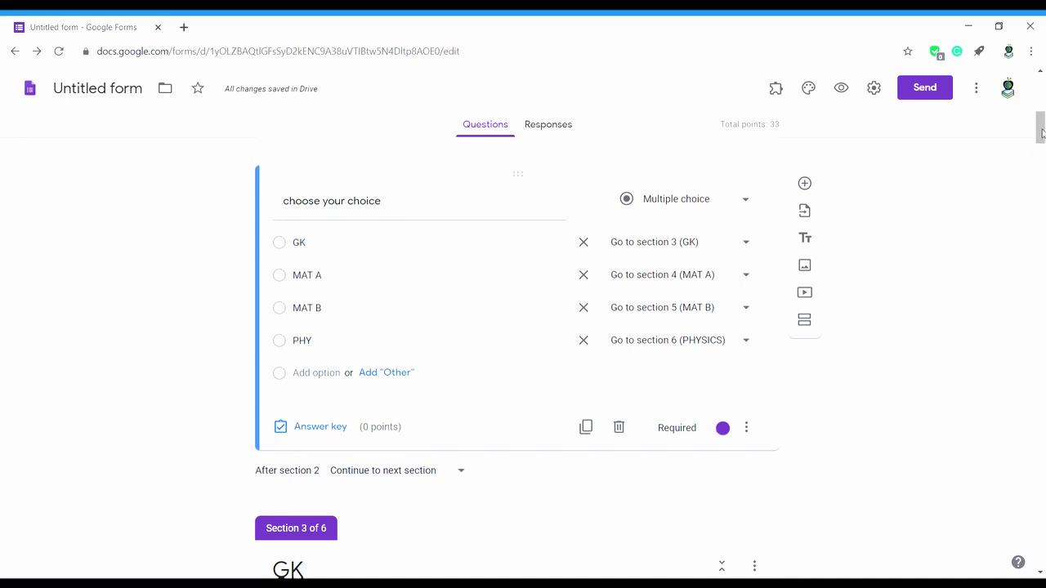
Rename the untitled form as Quiz.
{"action": "scroll", "coordinate": [1039, 130], "scroll_direction": "up", "scroll_amount": 7}
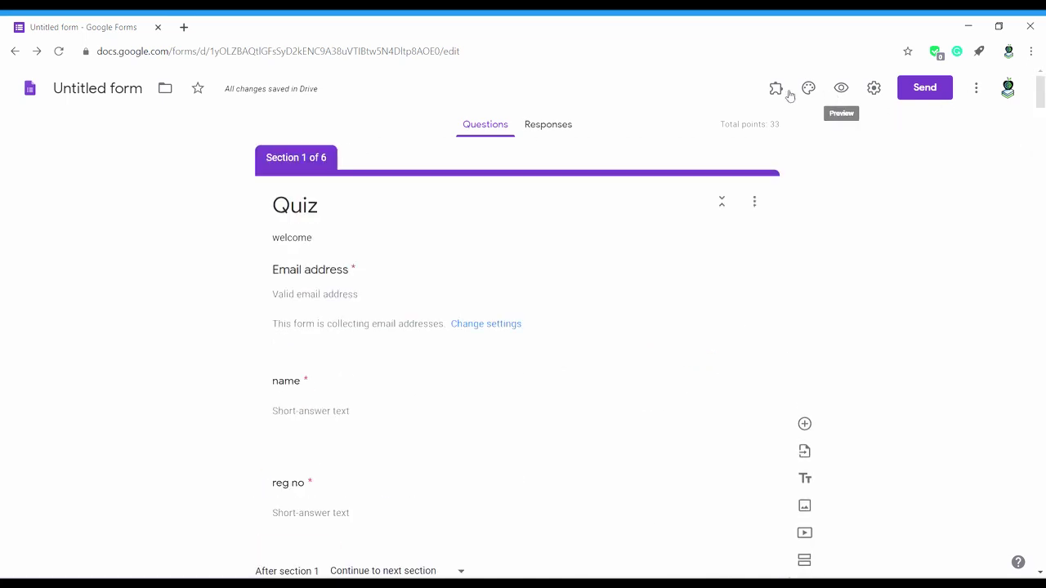
{"action": "left_click", "coordinate": [125, 99]}
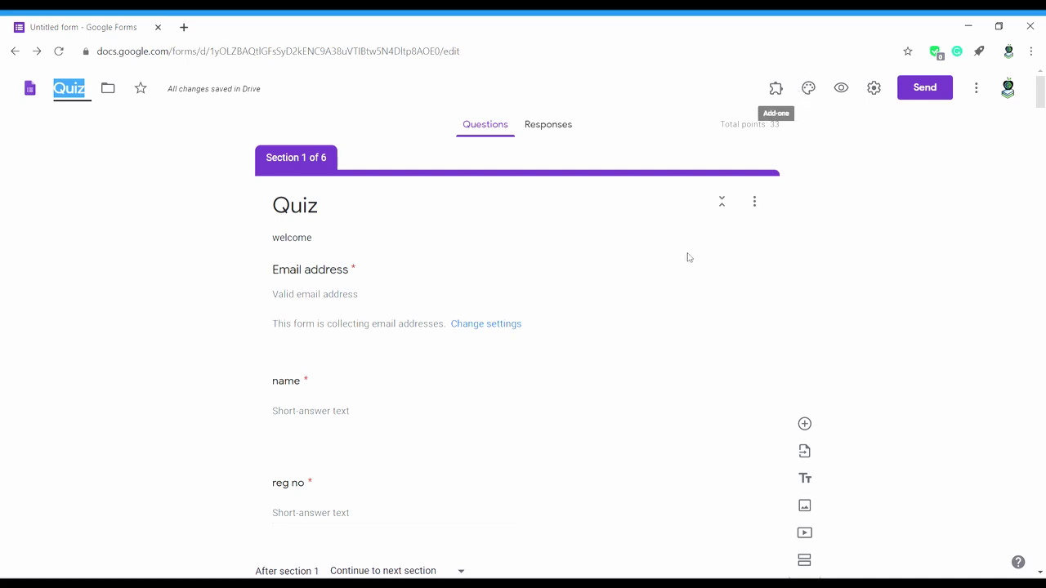
Set the form's header to the theme image of an open book with pages folded into a heart.
{"action": "left_click", "coordinate": [819, 93]}
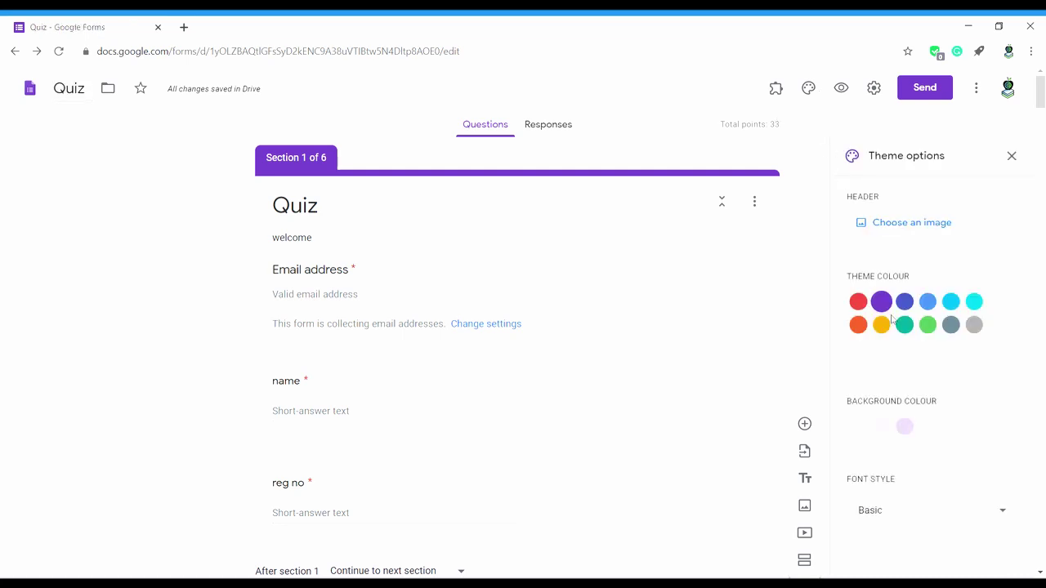
{"action": "left_click", "coordinate": [902, 230]}
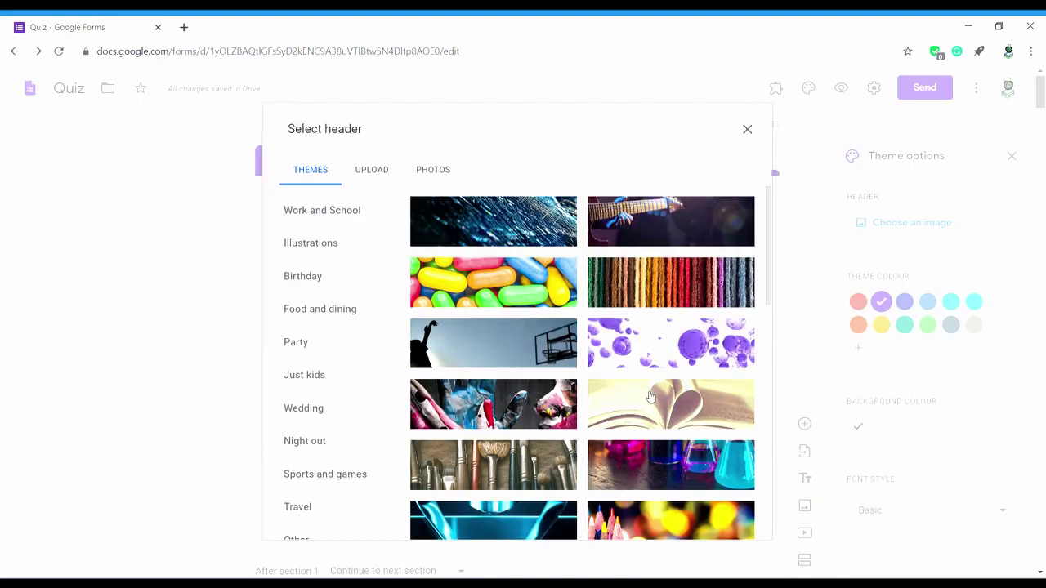
{"action": "left_click", "coordinate": [650, 397]}
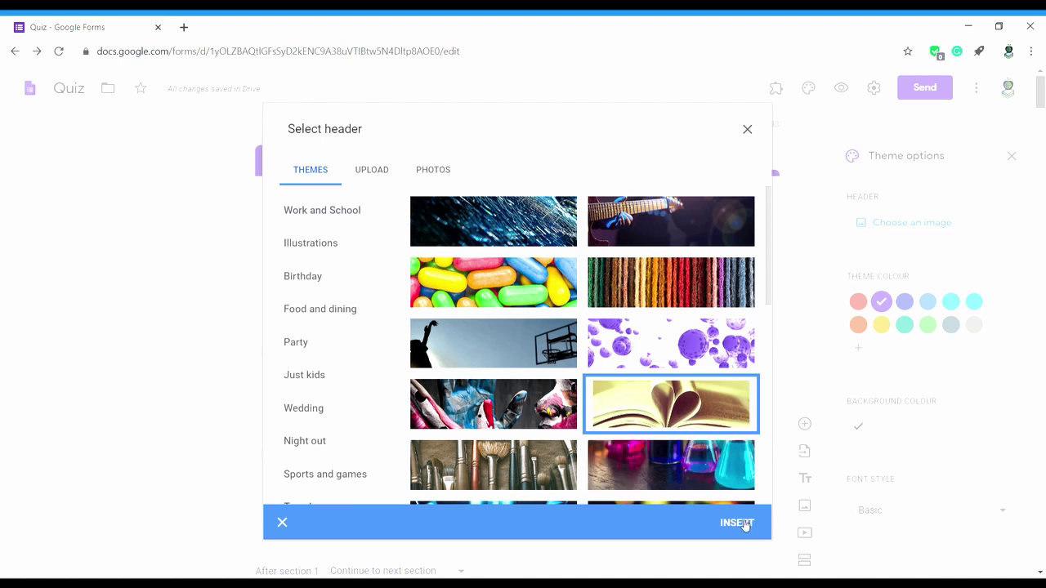
{"action": "left_click", "coordinate": [738, 523]}
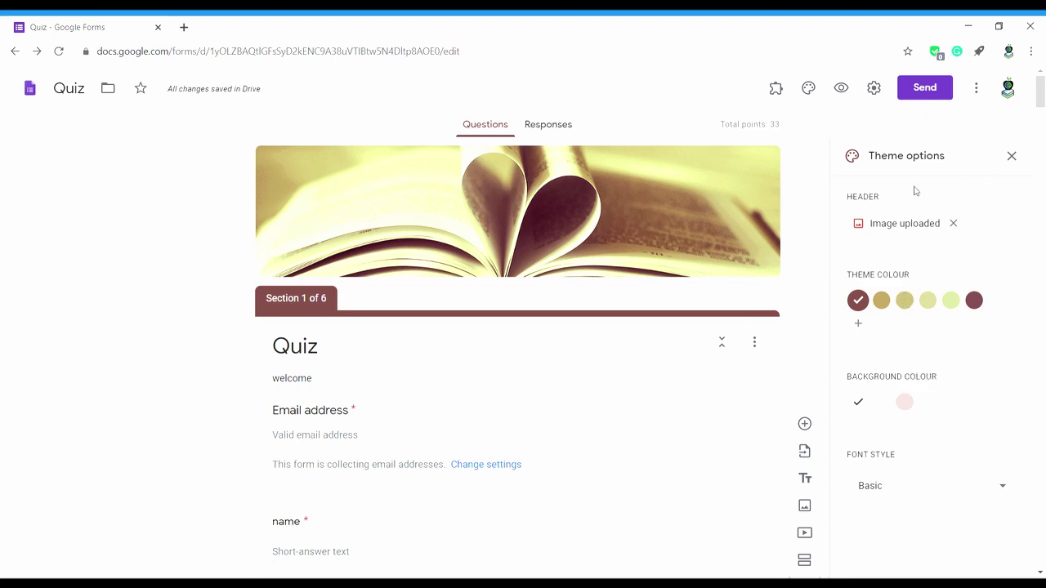
{"action": "left_click", "coordinate": [1011, 156]}
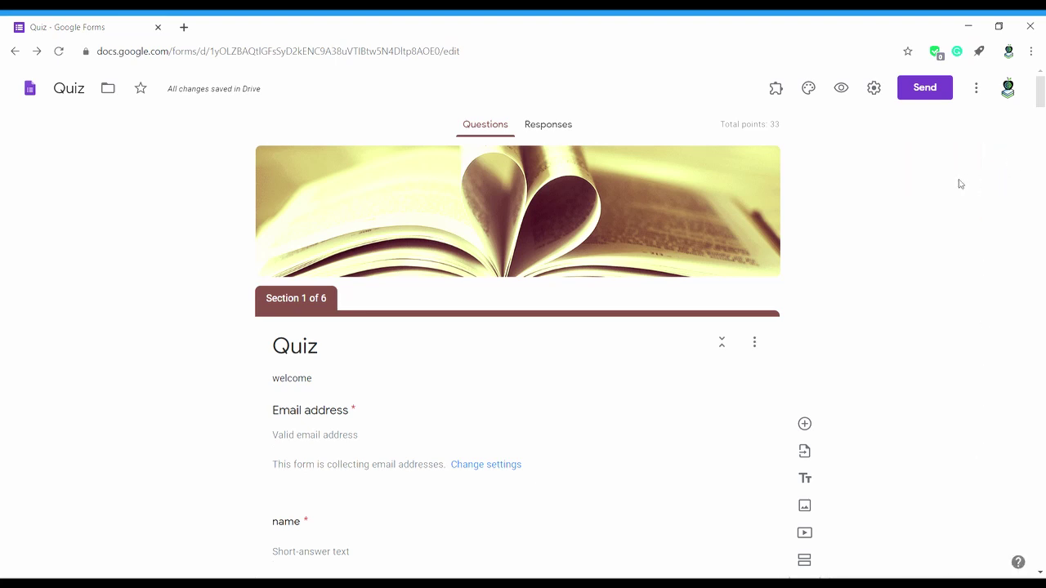
Open a preview of the form and look over its first page.
{"action": "left_click", "coordinate": [847, 87]}
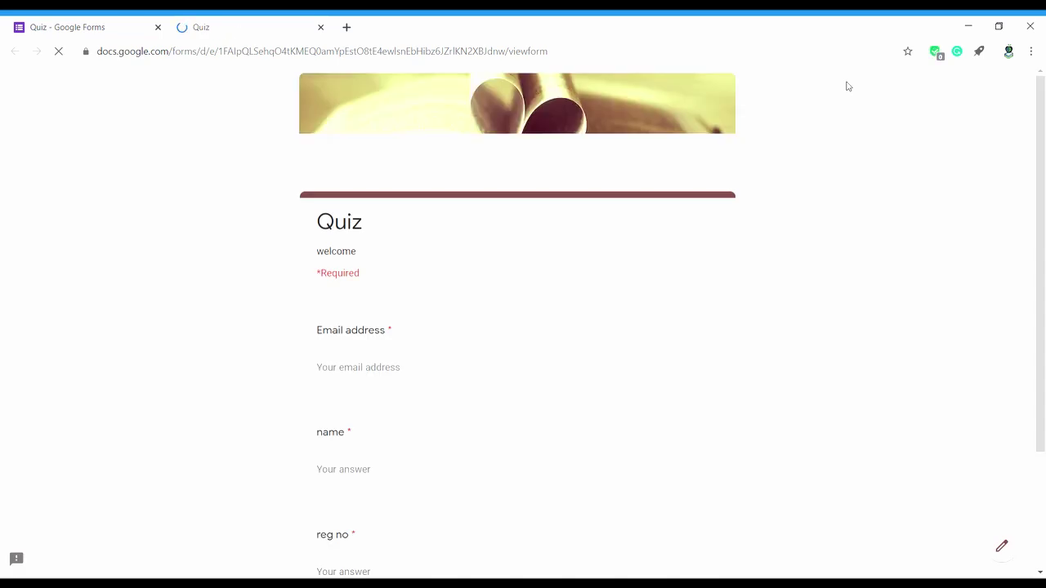
{"action": "left_click_drag", "start_coordinate": [1044, 189], "coordinate": [1032, 357]}
{"action": "left_click_drag", "start_coordinate": [1027, 297], "coordinate": [691, 188]}
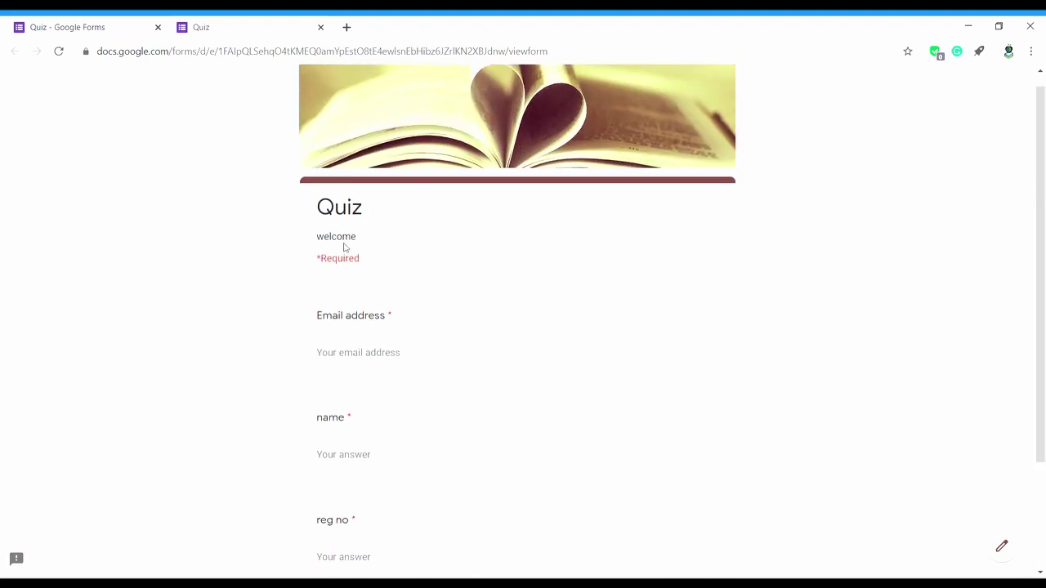
Fill in the respondent's email address, name and reg no in the preview and continue to the choice page.
{"action": "left_click", "coordinate": [378, 353]}
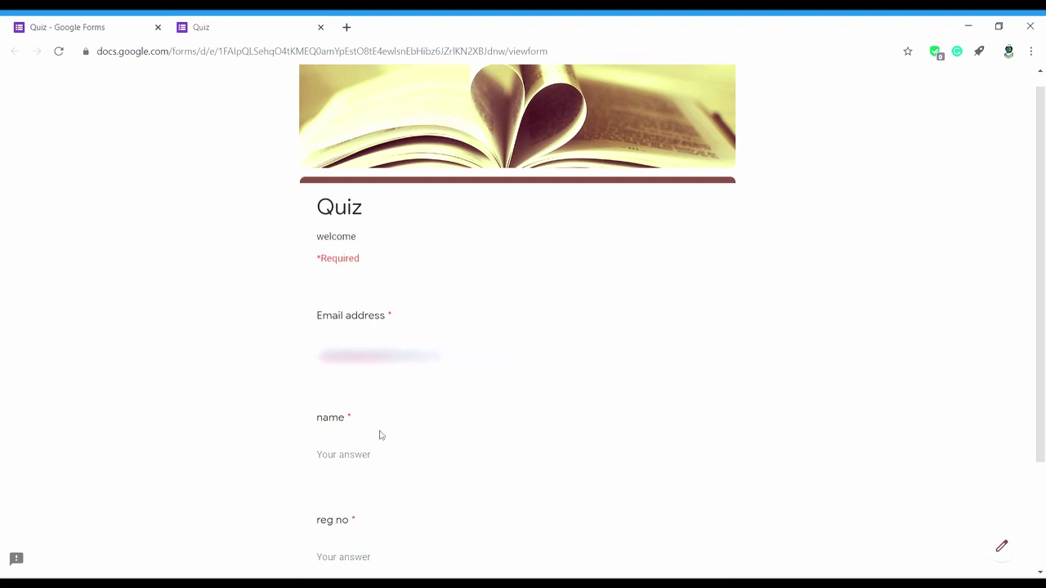
{"action": "left_click", "coordinate": [378, 459]}
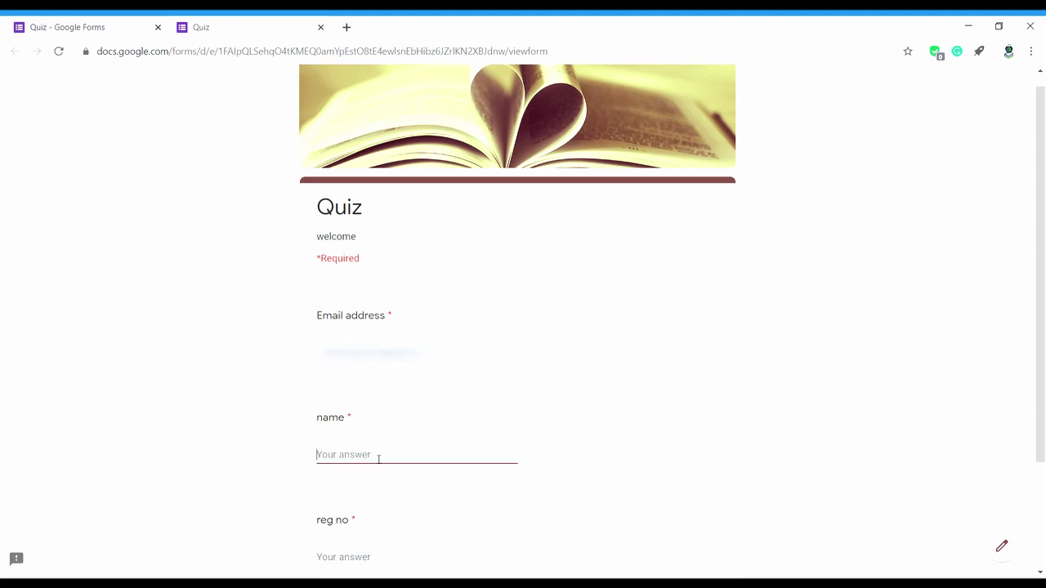
{"action": "type", "text": "HJVUVUV"}
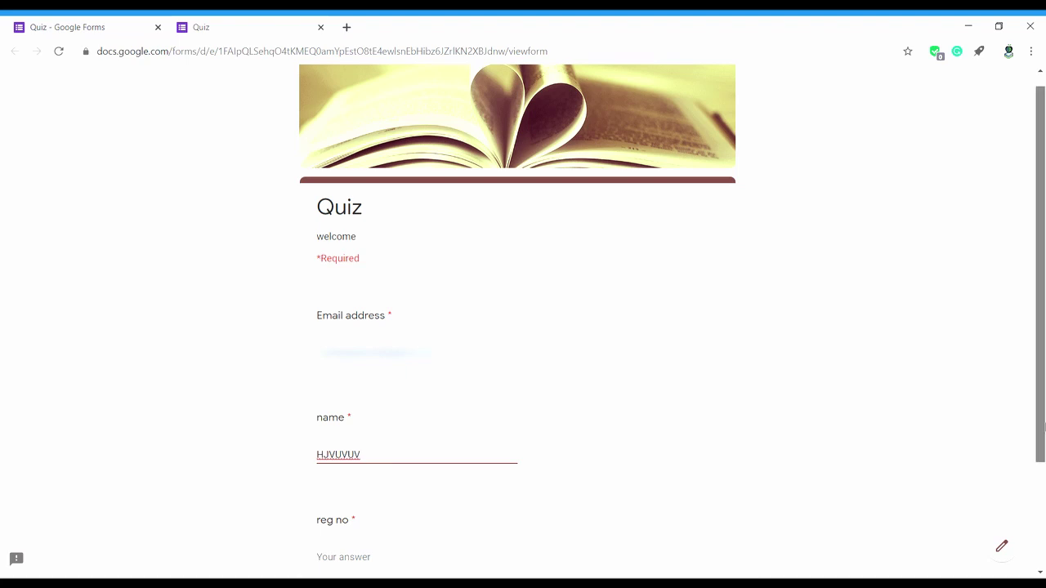
{"action": "scroll", "coordinate": [996, 417], "scroll_direction": "down", "scroll_amount": 1}
{"action": "left_click", "coordinate": [369, 450]}
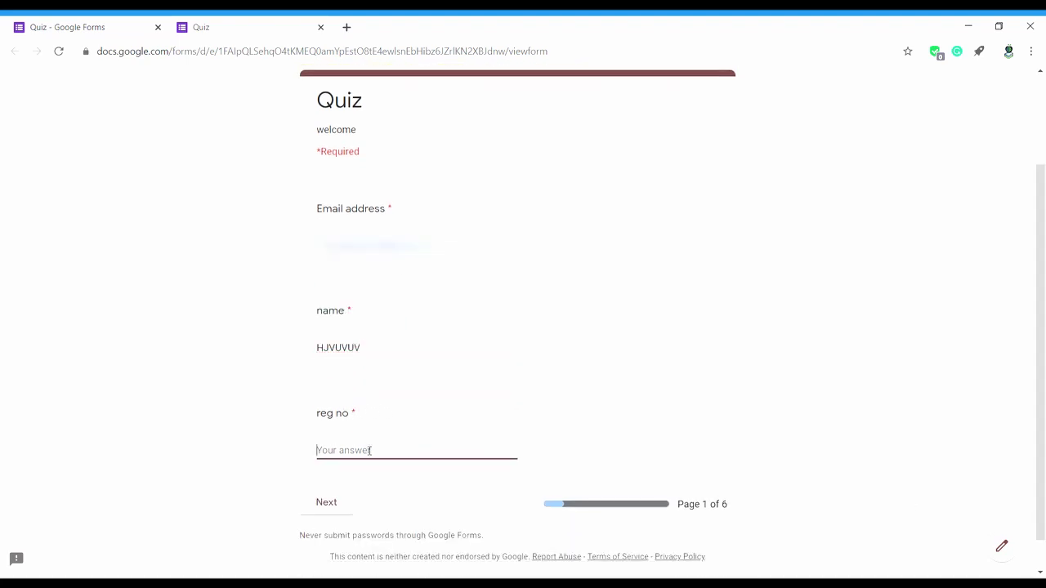
{"action": "type", "text": "13564"}
{"action": "left_click", "coordinate": [328, 504]}
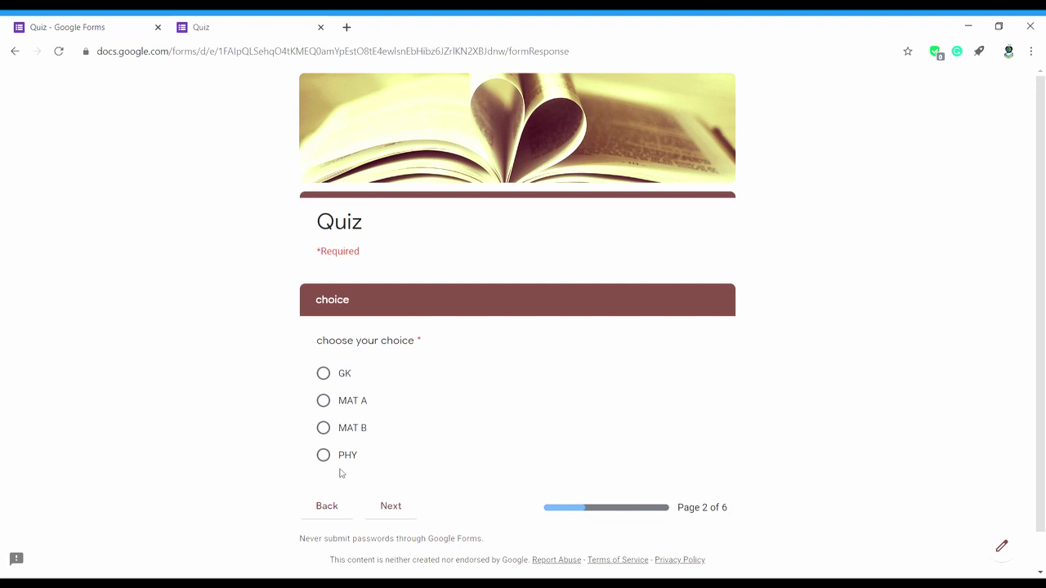
Choose PHY for "choose your choice" and continue to its section.
{"action": "left_click", "coordinate": [323, 455]}
{"action": "left_click", "coordinate": [393, 515]}
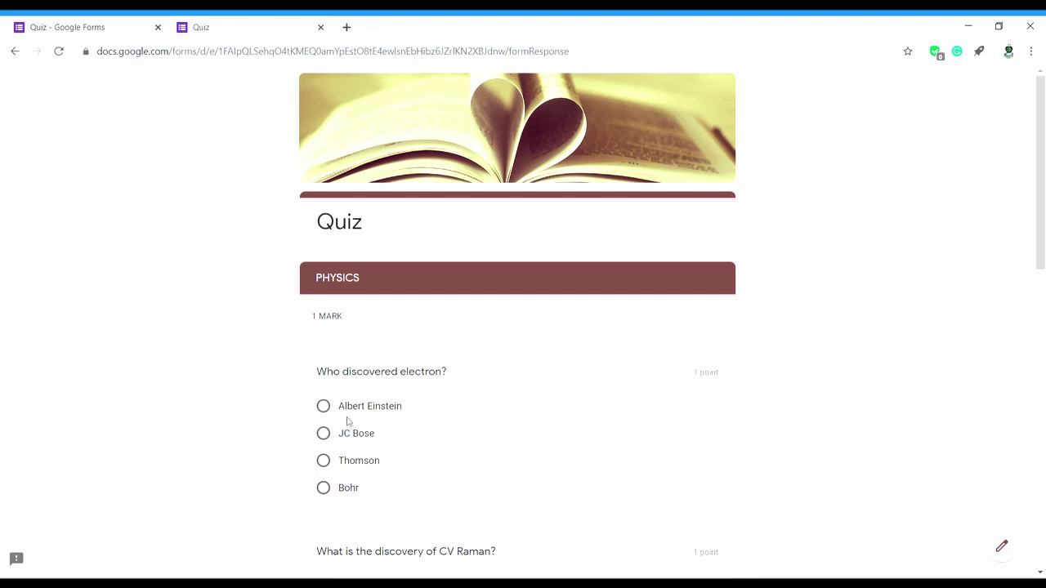
Answer the PHYSICS questions, including Thomson for the electron, Structure and evolution of stars for Chandrasekhar and Photoelectric effect for the photocell.
{"action": "left_click", "coordinate": [323, 460]}
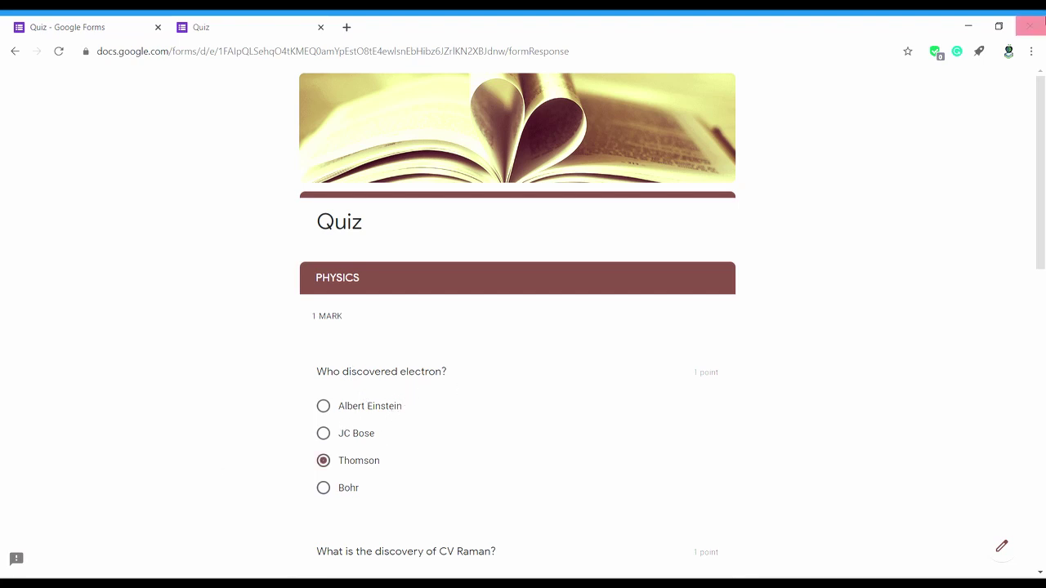
{"action": "left_click_drag", "start_coordinate": [1041, 127], "coordinate": [1039, 258]}
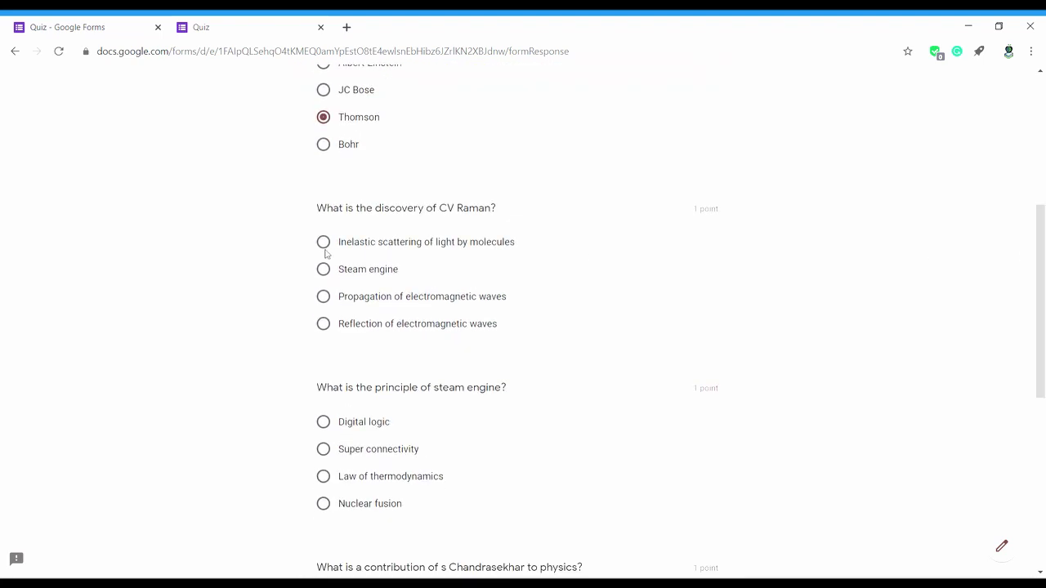
{"action": "left_click", "coordinate": [326, 299]}
{"action": "left_click", "coordinate": [331, 424]}
{"action": "scroll", "coordinate": [587, 381], "scroll_direction": "down", "scroll_amount": 5}
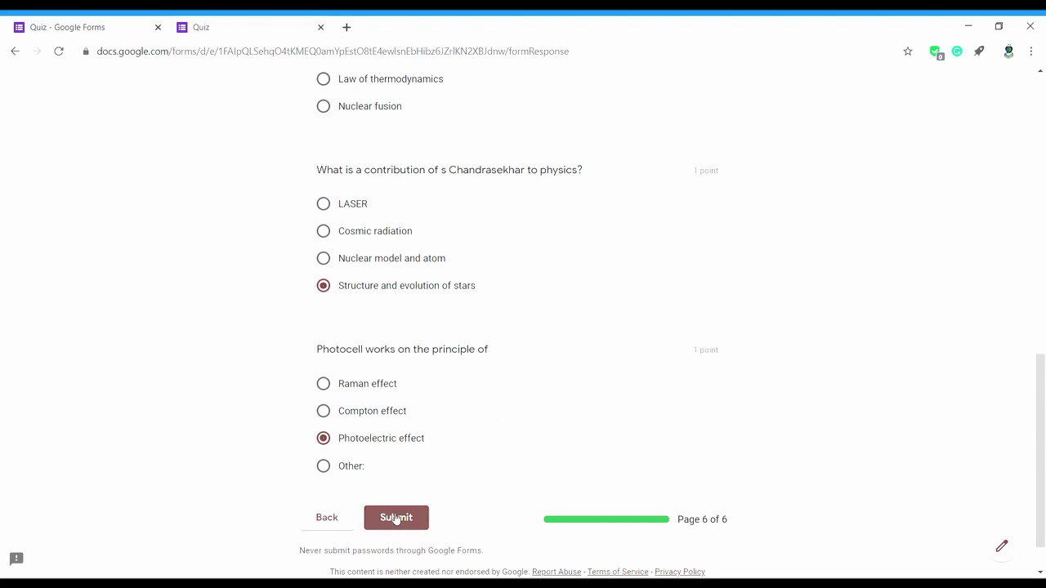
Return to the preview's choice page, change the choice to GK and continue to its section.
{"action": "left_click", "coordinate": [345, 517]}
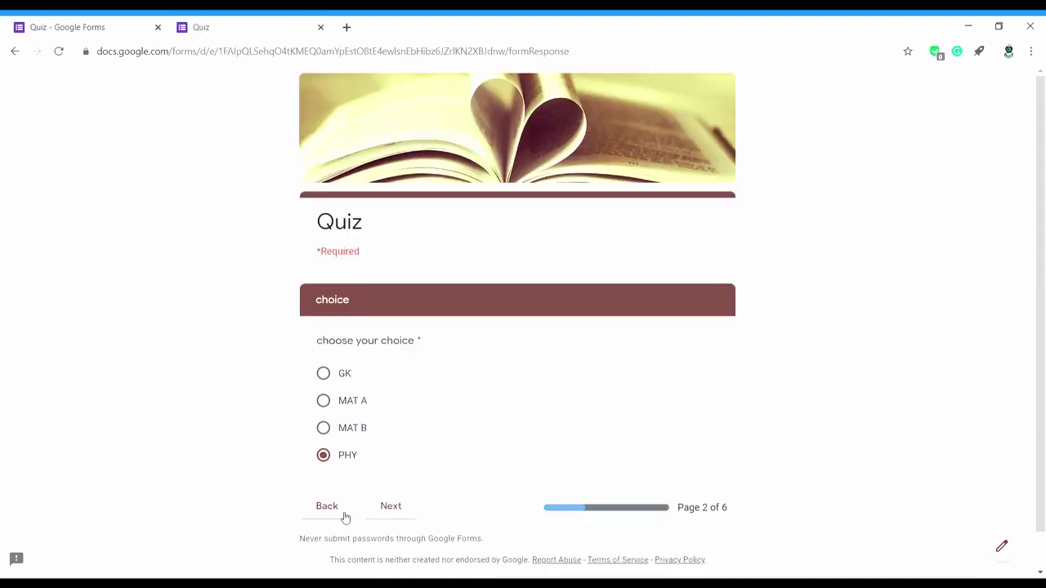
{"action": "left_click", "coordinate": [353, 379]}
{"action": "left_click", "coordinate": [401, 505]}
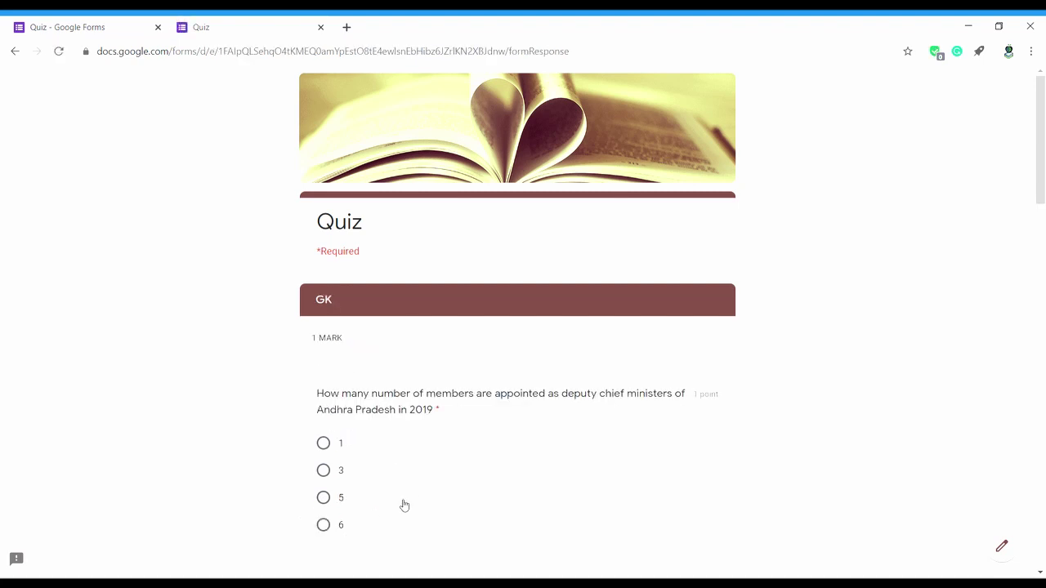
Answer the first four GK questions with 1, Anil Kumar Yadav as finance minister, Kothapet as constituency and Adimulapu Suresh as education minister.
{"action": "left_click", "coordinate": [323, 443]}
{"action": "scroll", "coordinate": [1043, 192], "scroll_direction": "down", "scroll_amount": 5}
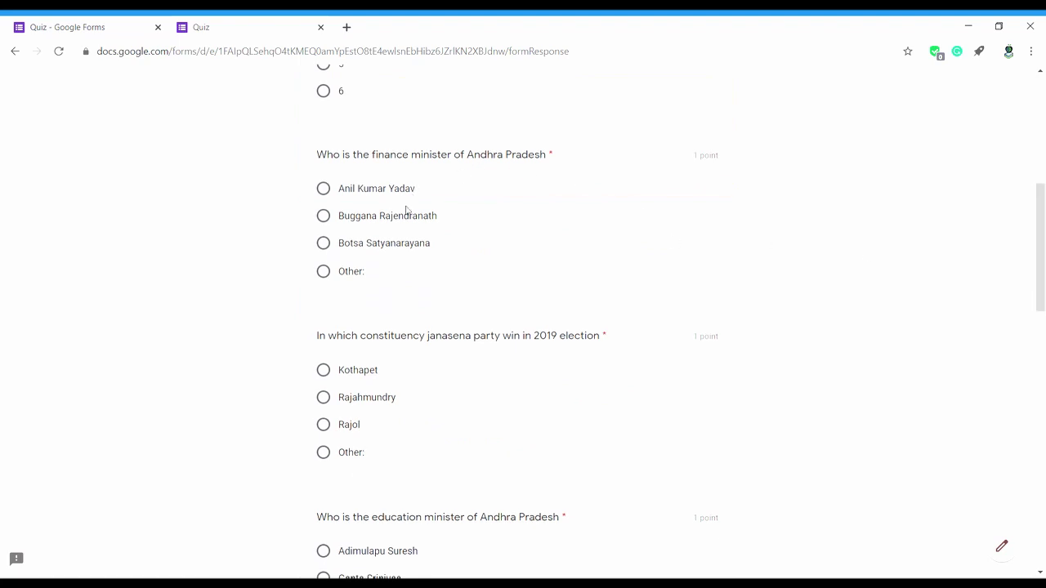
{"action": "left_click", "coordinate": [323, 189]}
{"action": "left_click", "coordinate": [323, 370]}
{"action": "left_click", "coordinate": [323, 551]}
Answer the remaining GK questions with Option 3, Row 1 Column 2, Row 2 Column 1 and Adimulapu Suresh, and submit the quiz.
{"action": "left_click_drag", "start_coordinate": [1041, 292], "coordinate": [1043, 449]}
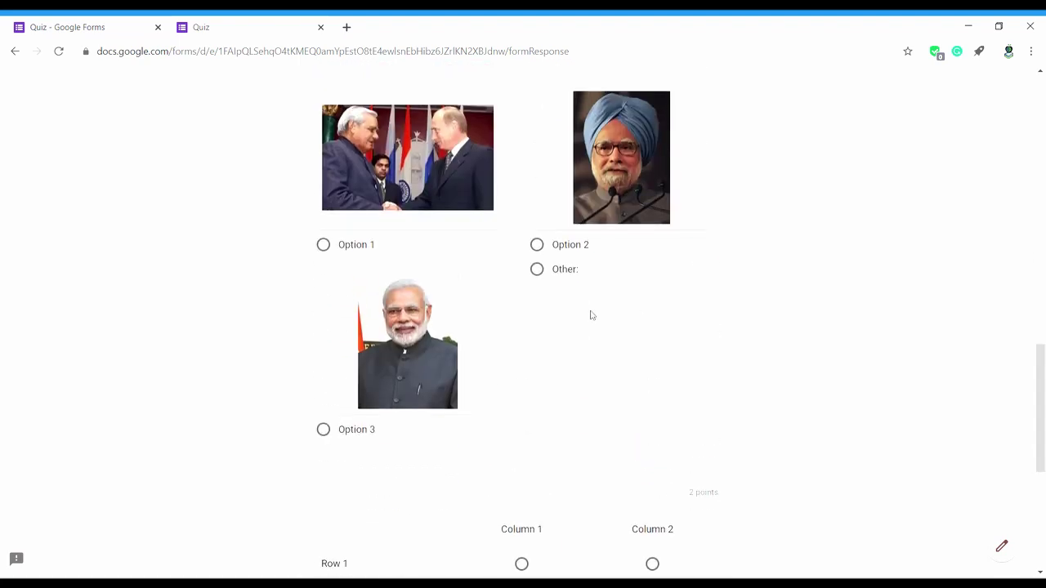
{"action": "left_click", "coordinate": [335, 431]}
{"action": "left_click_drag", "start_coordinate": [1038, 368], "coordinate": [1038, 457]}
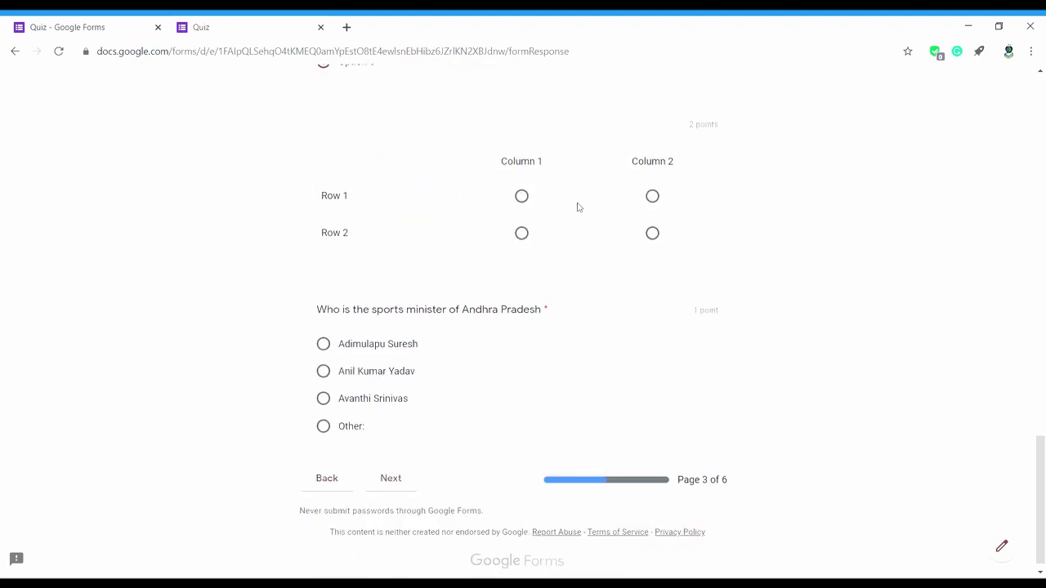
{"action": "left_click", "coordinate": [655, 202]}
{"action": "left_click", "coordinate": [522, 237]}
{"action": "left_click", "coordinate": [323, 348]}
{"action": "left_click", "coordinate": [408, 487]}
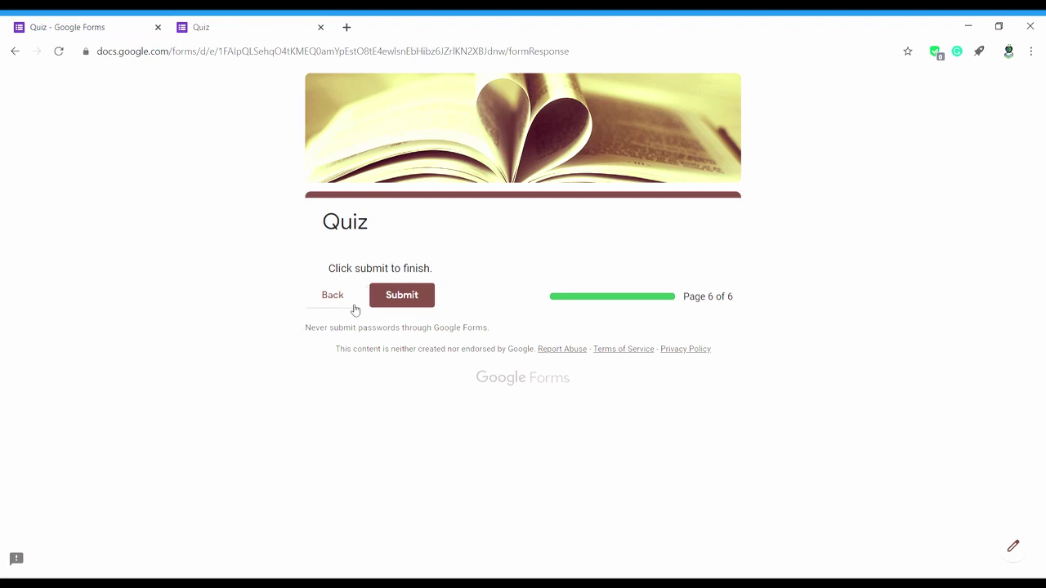
{"action": "left_click", "coordinate": [399, 299]}
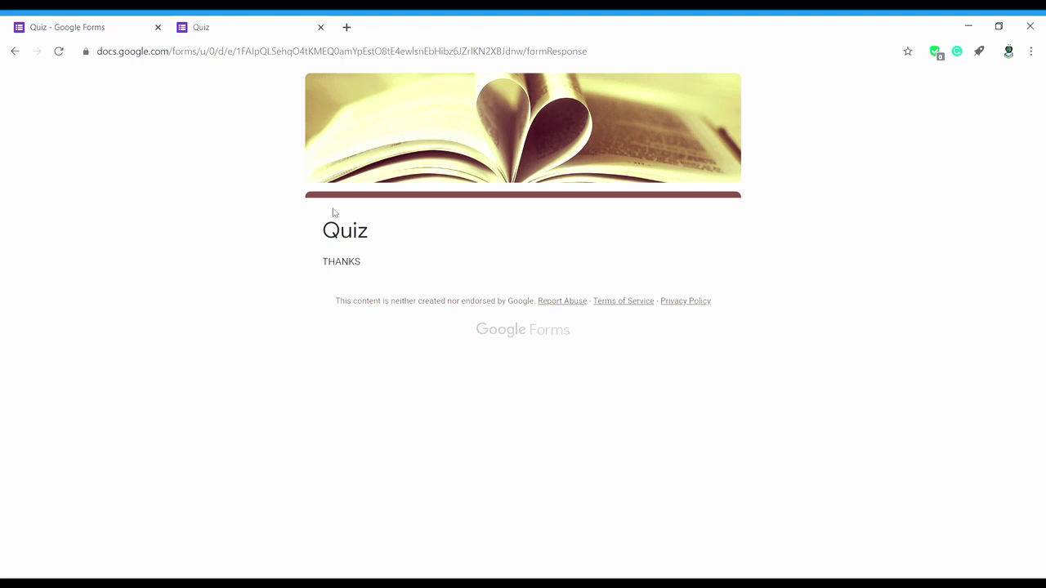
Return to the form editor and review the collected responses in the summary and per-question views.
{"action": "left_click", "coordinate": [93, 27]}
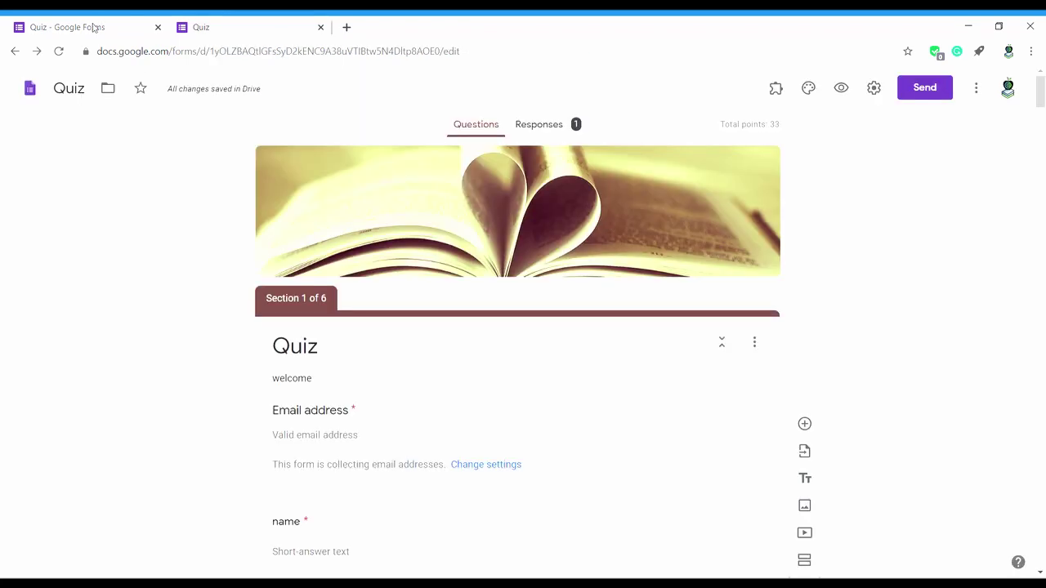
{"action": "left_click", "coordinate": [540, 125]}
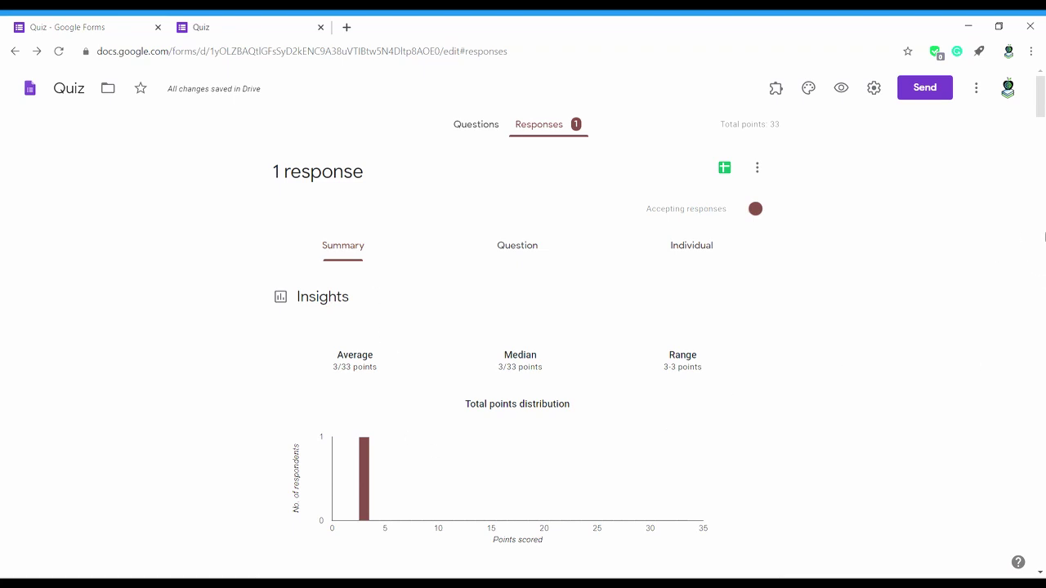
{"action": "left_click_drag", "start_coordinate": [1041, 95], "coordinate": [1032, 237]}
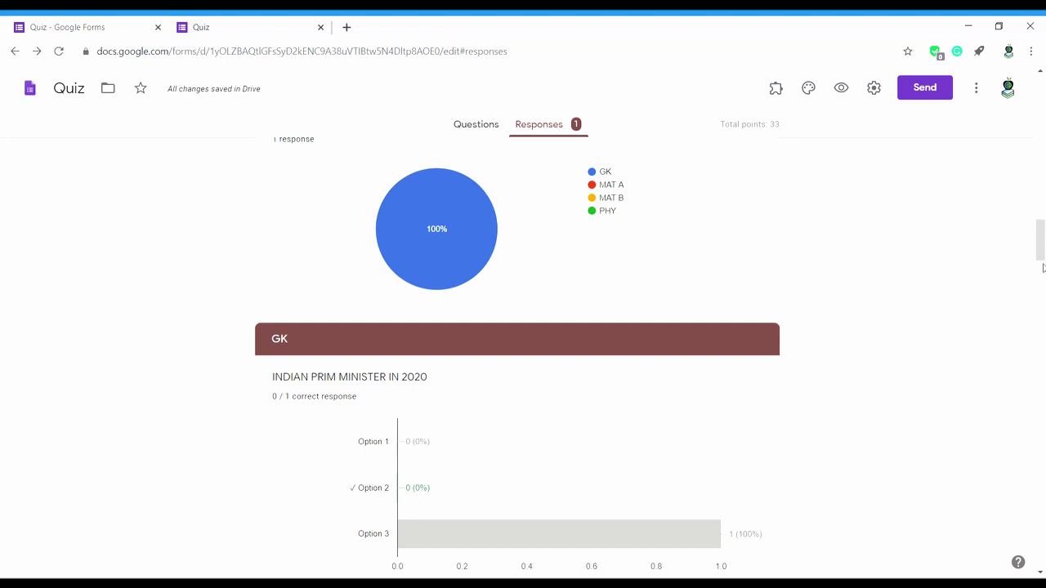
{"action": "left_click_drag", "start_coordinate": [1042, 269], "coordinate": [1013, 106]}
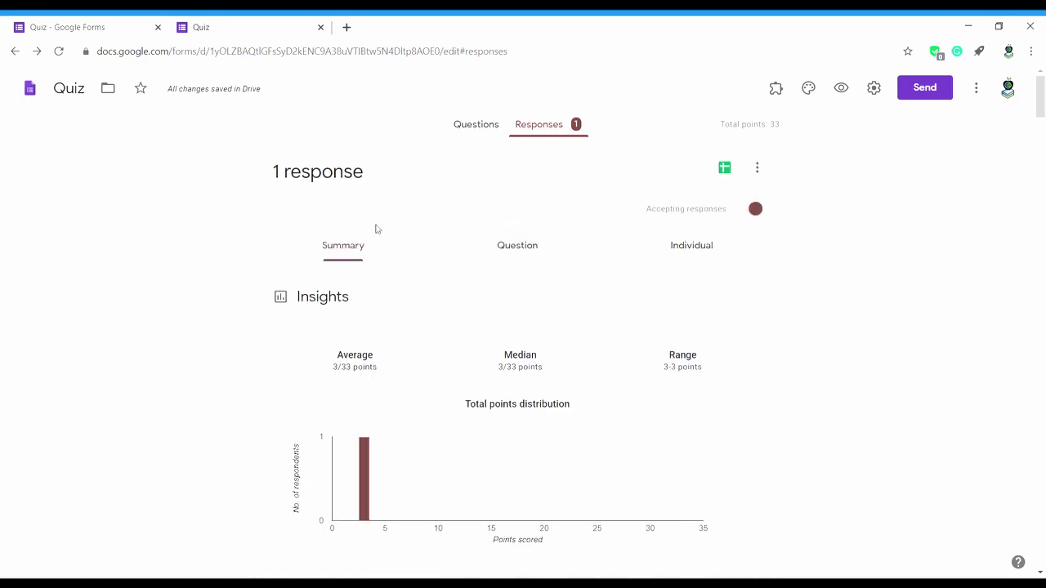
{"action": "left_click", "coordinate": [510, 250]}
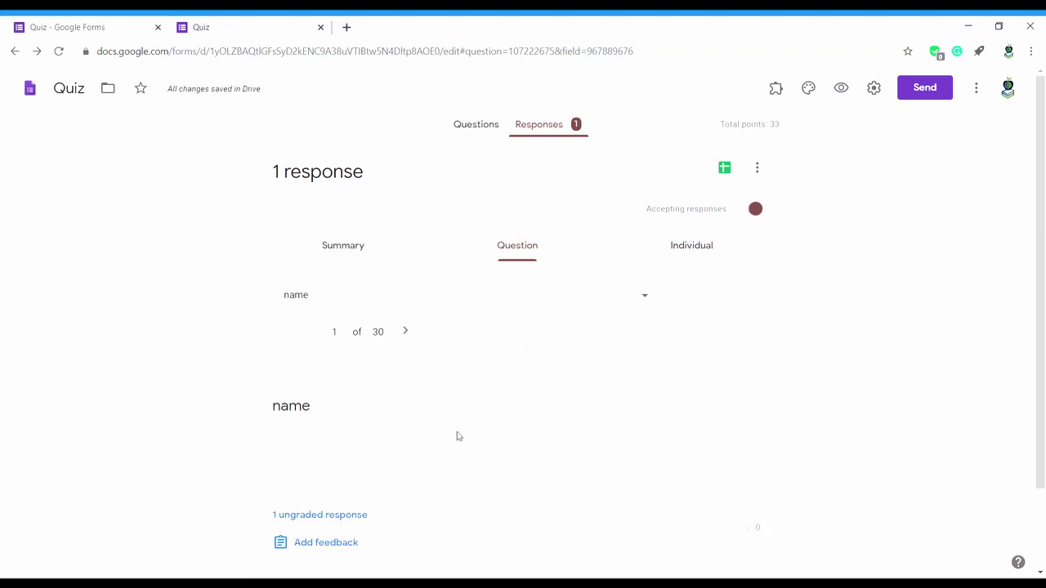
{"action": "left_click", "coordinate": [576, 303]}
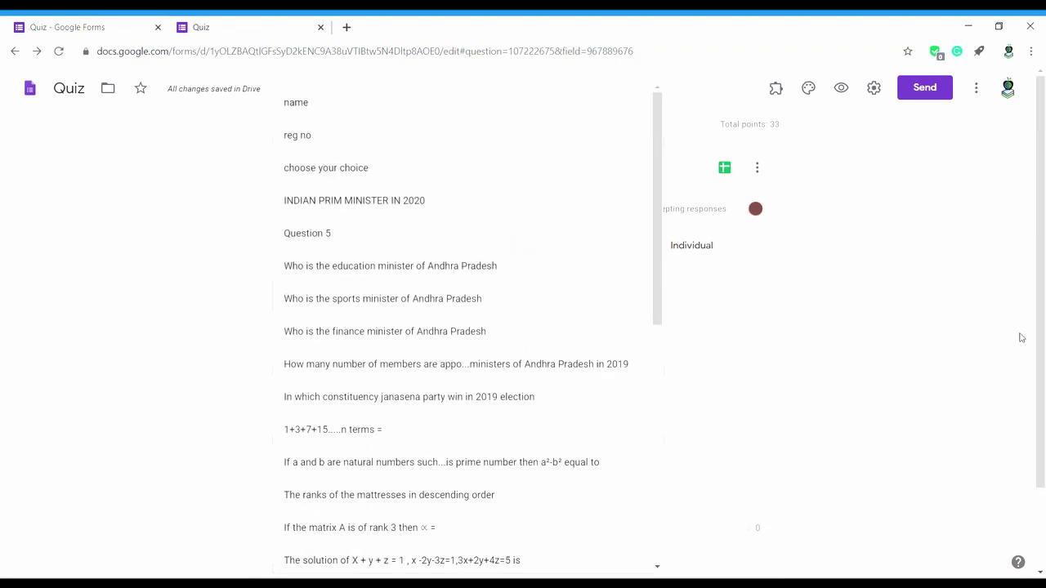
{"action": "left_click", "coordinate": [984, 397]}
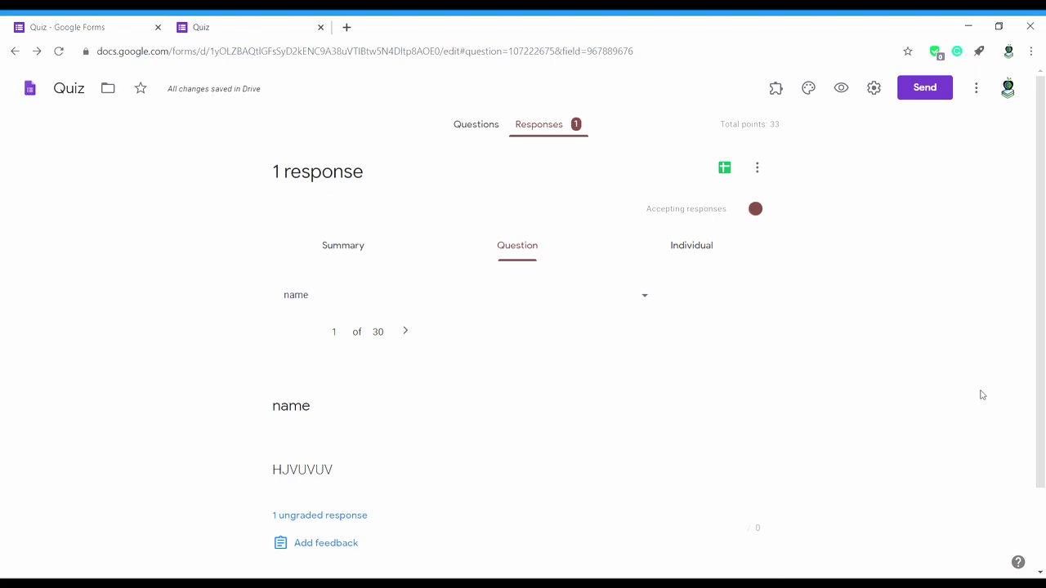
Examine the respondent's individual answers and marks, including the individual feedback dialog for the education minister question.
{"action": "left_click", "coordinate": [707, 258]}
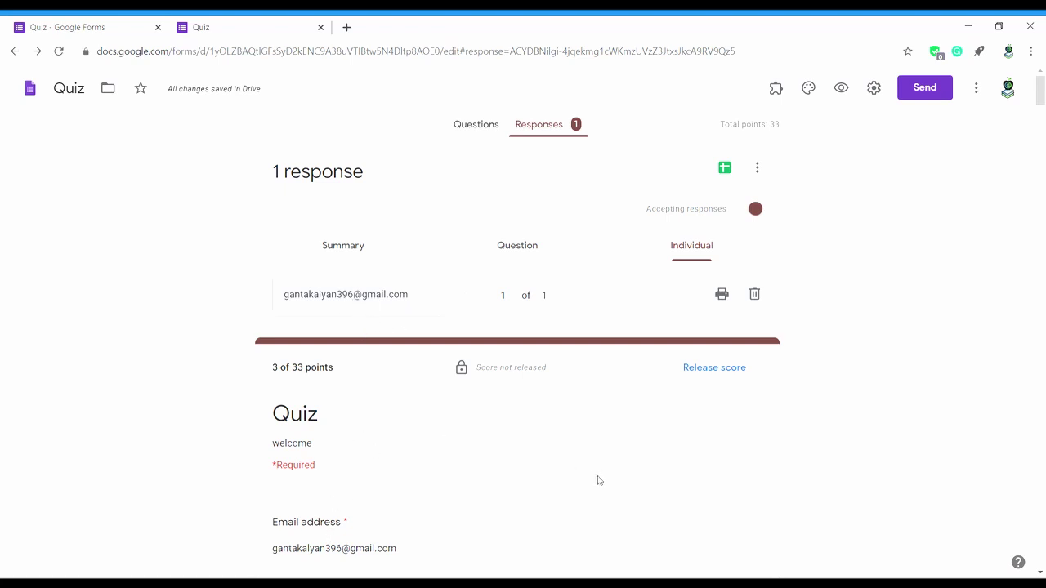
{"action": "left_click_drag", "start_coordinate": [1041, 98], "coordinate": [1038, 315]}
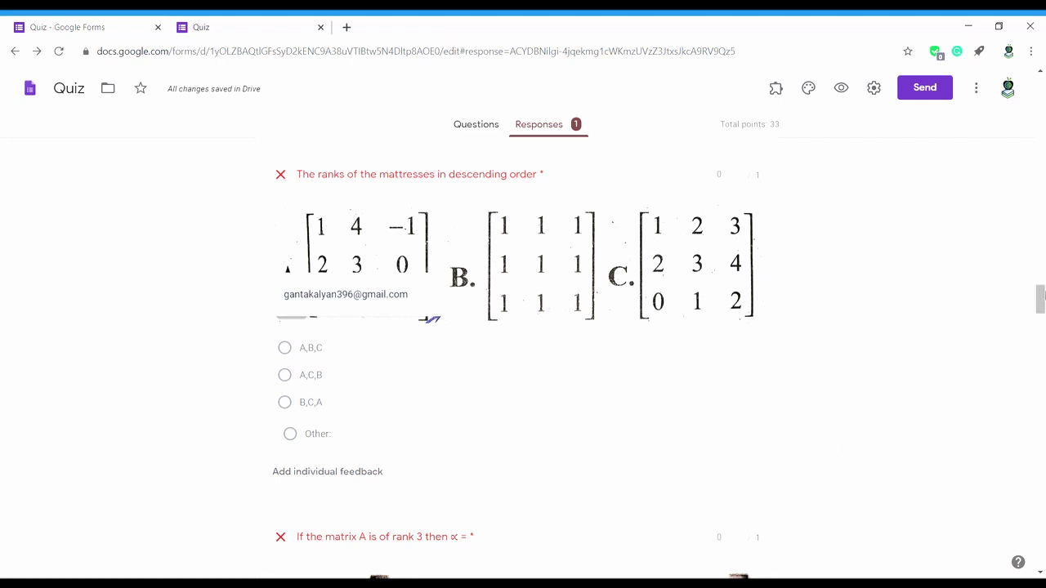
{"action": "left_click_drag", "start_coordinate": [1038, 300], "coordinate": [1038, 187]}
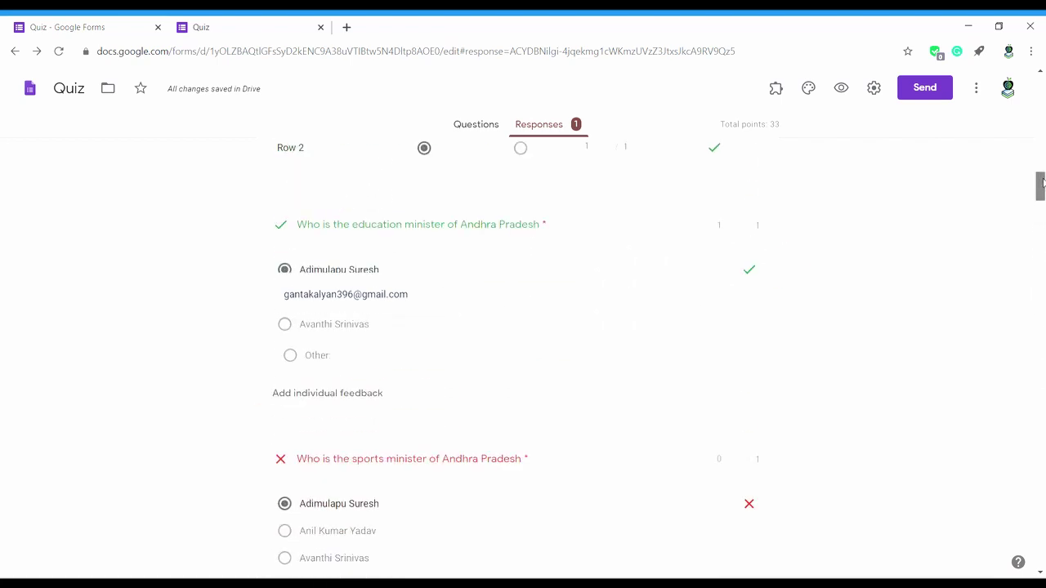
{"action": "left_click", "coordinate": [319, 398]}
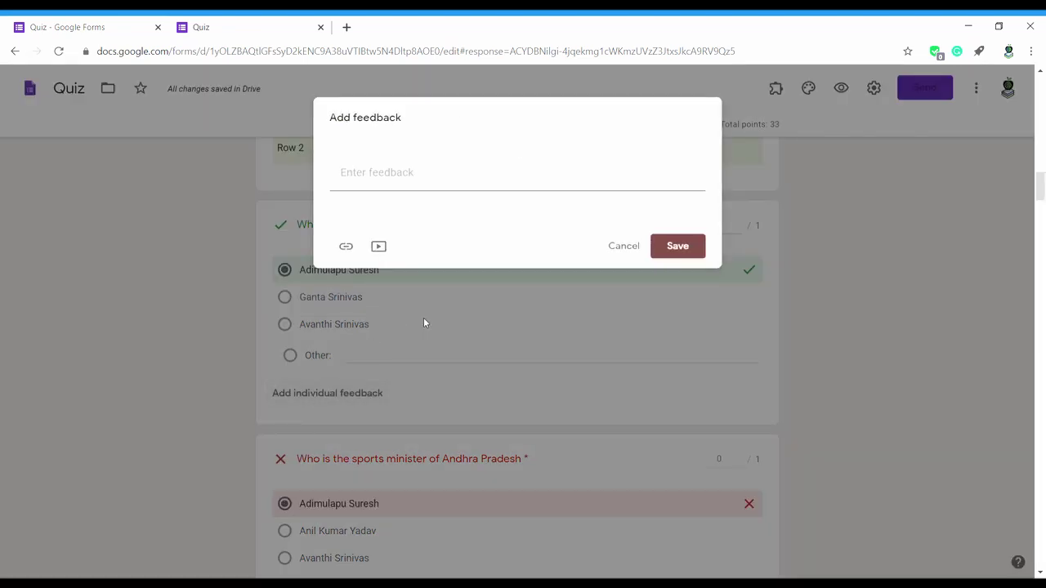
{"action": "left_click", "coordinate": [641, 245]}
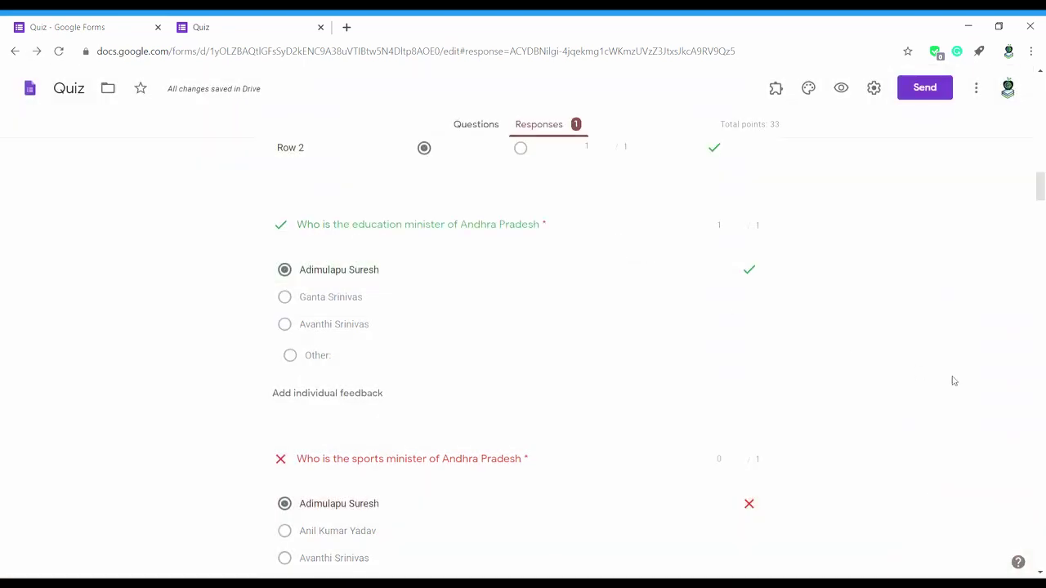
{"action": "left_click_drag", "start_coordinate": [1040, 187], "coordinate": [1043, 151]}
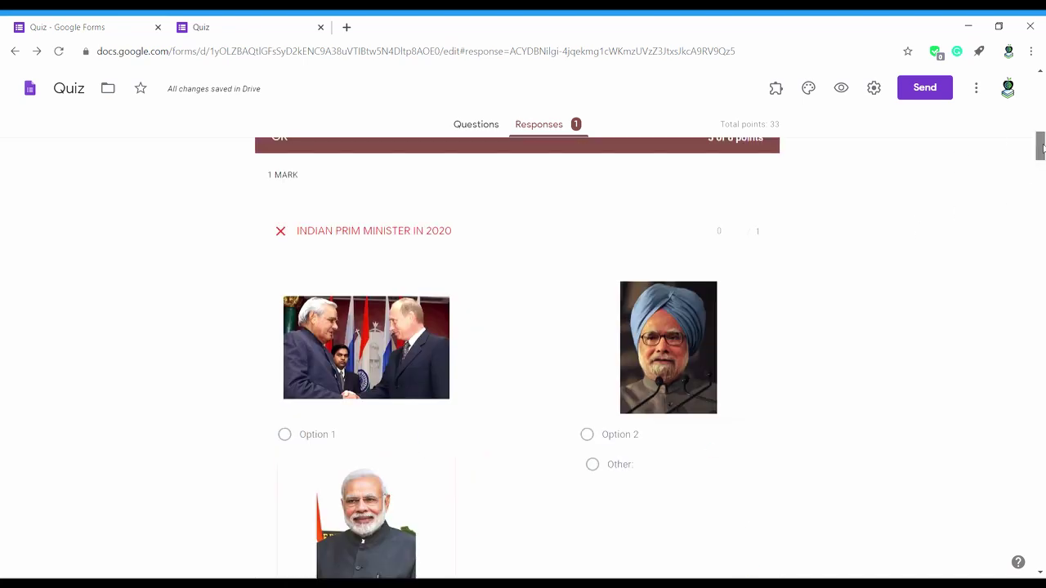
Release the quiz score by email to all respondents without a message.
{"action": "left_click_drag", "start_coordinate": [1041, 135], "coordinate": [1041, 82]}
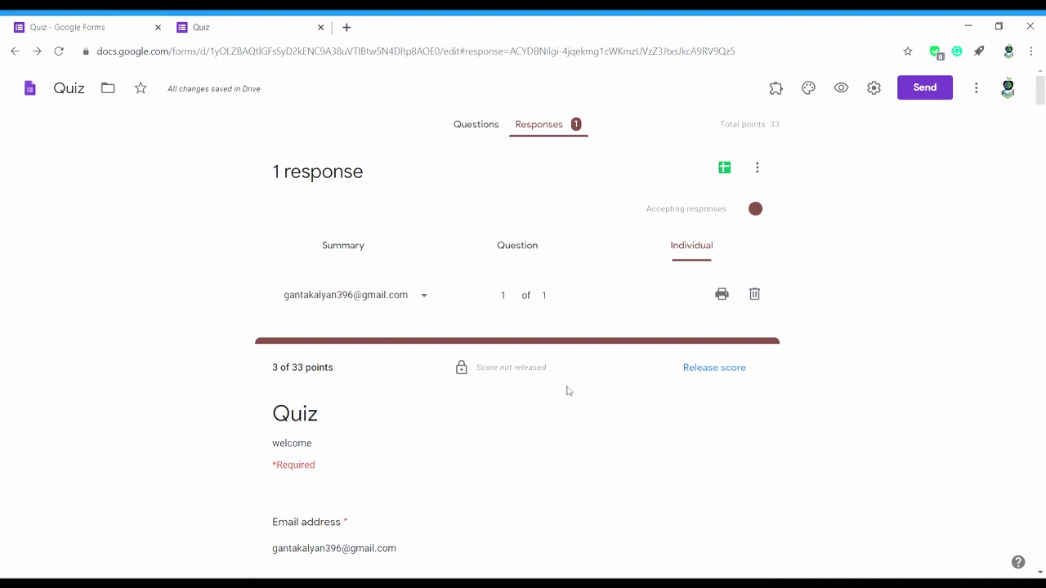
{"action": "left_click", "coordinate": [715, 370]}
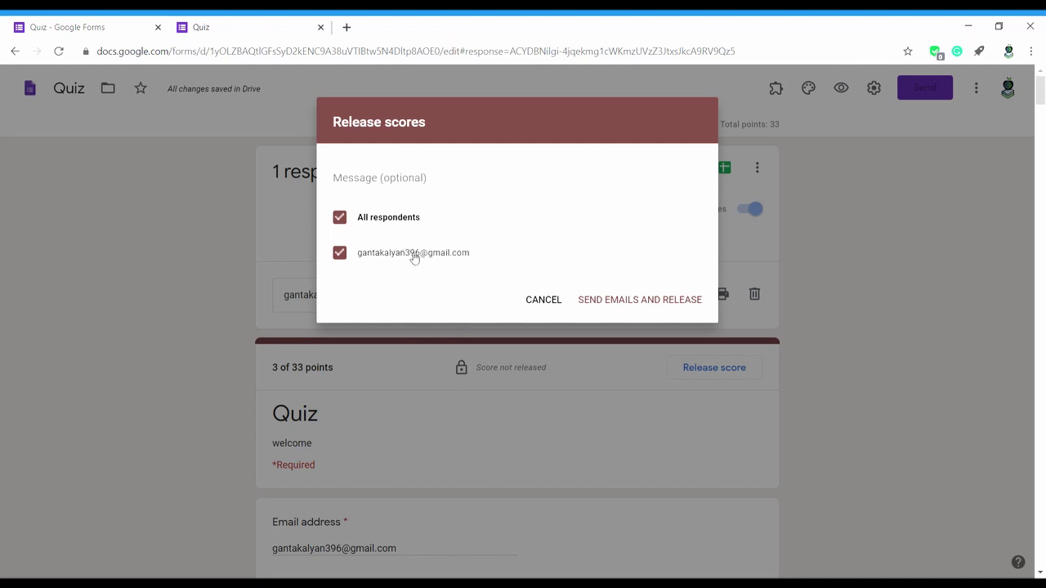
{"action": "left_click", "coordinate": [623, 301]}
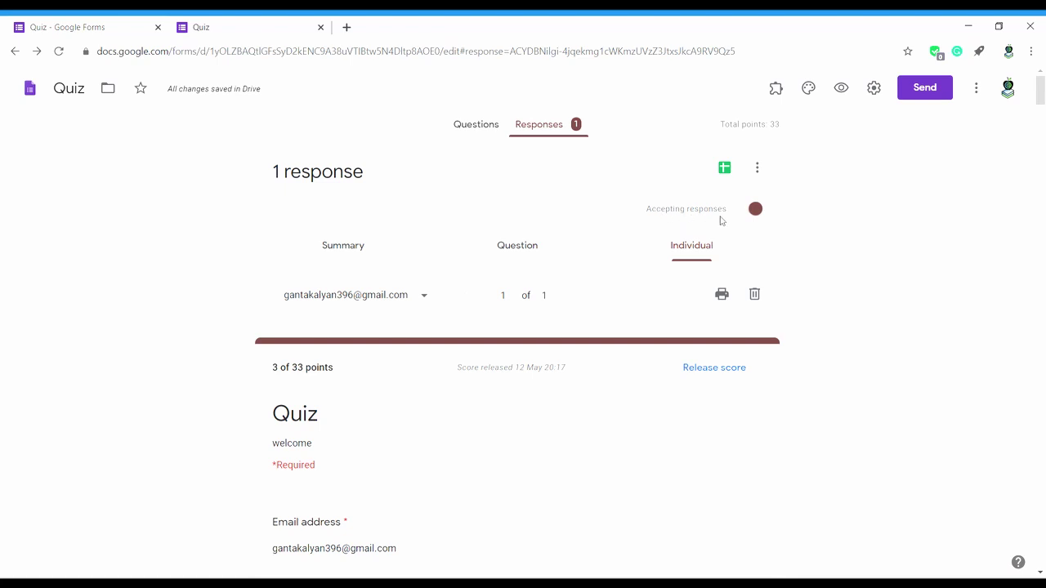
Stop the form from accepting responses and re-enable accepting them.
{"action": "left_click", "coordinate": [751, 211]}
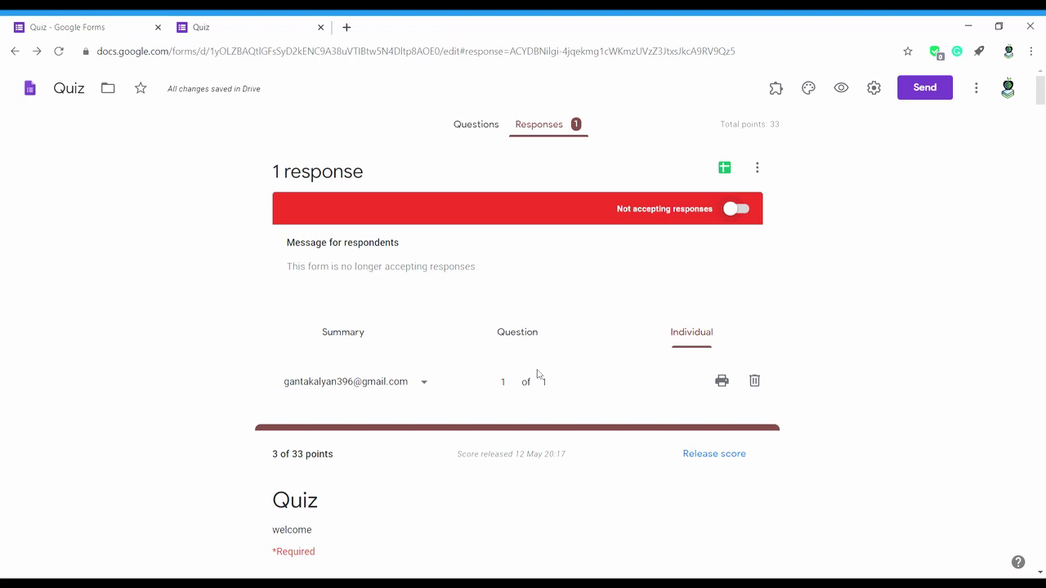
{"action": "left_click", "coordinate": [738, 211]}
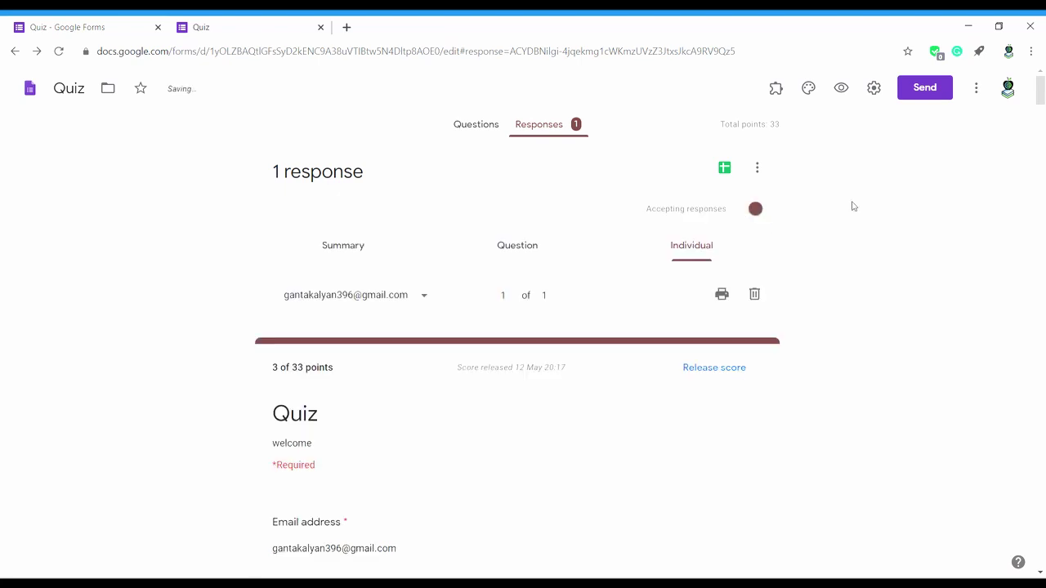
Turn off going to a section based on answer for the GK question about the janasena party constituency.
{"action": "left_click", "coordinate": [483, 133]}
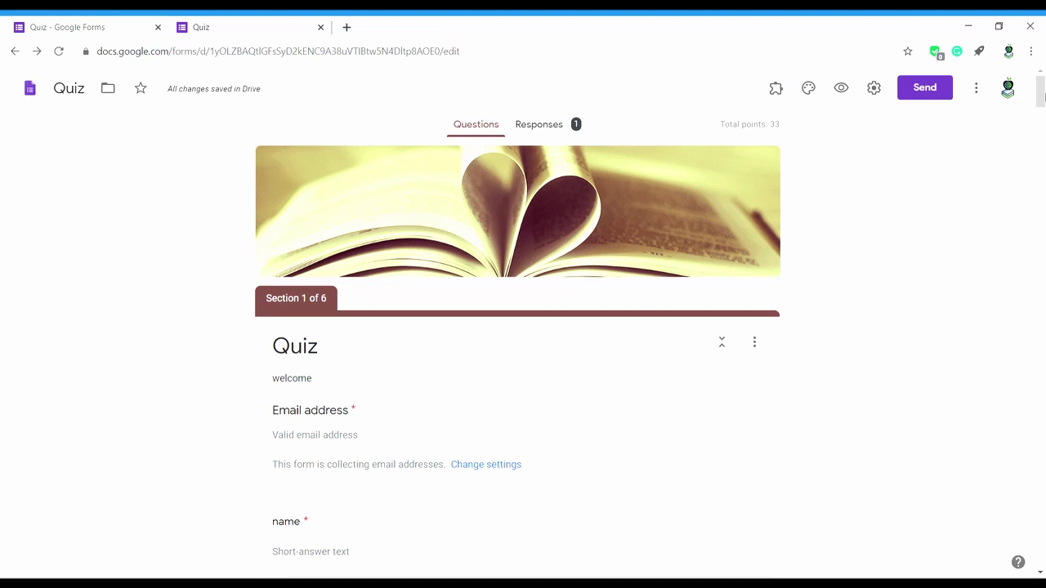
{"action": "left_click_drag", "start_coordinate": [1041, 94], "coordinate": [1026, 249]}
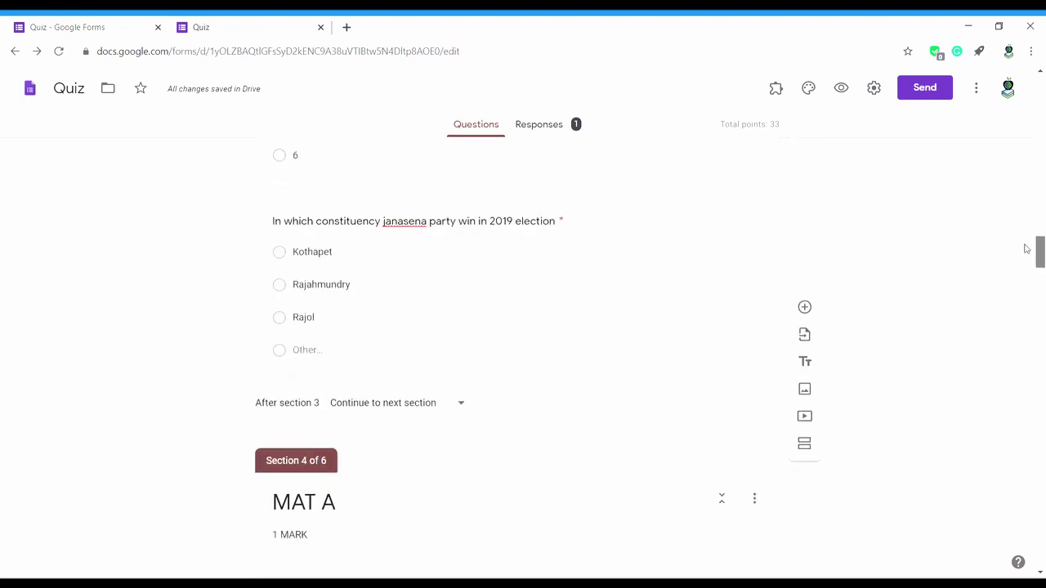
{"action": "left_click", "coordinate": [759, 330]}
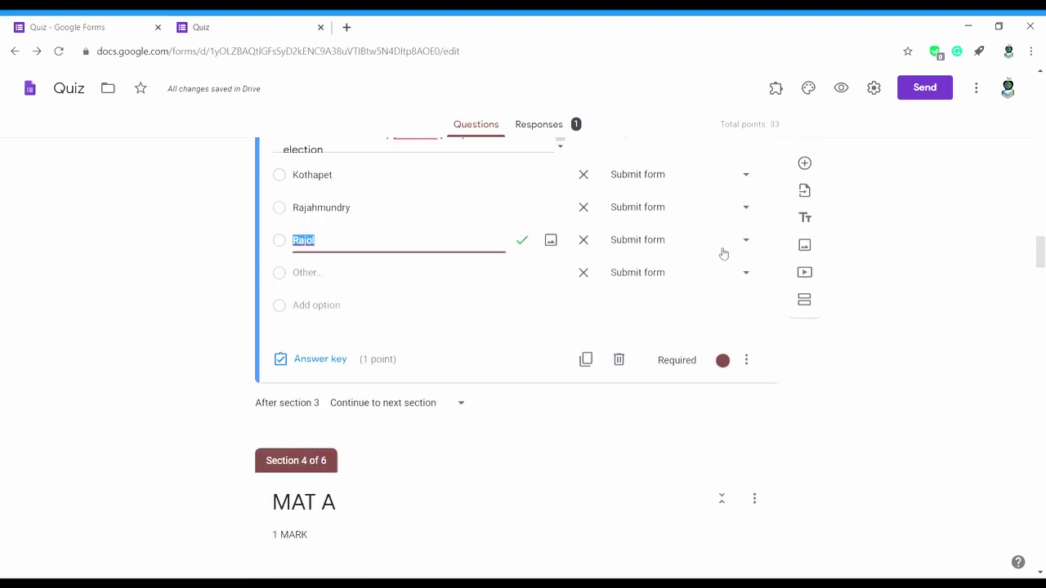
{"action": "left_click", "coordinate": [749, 367]}
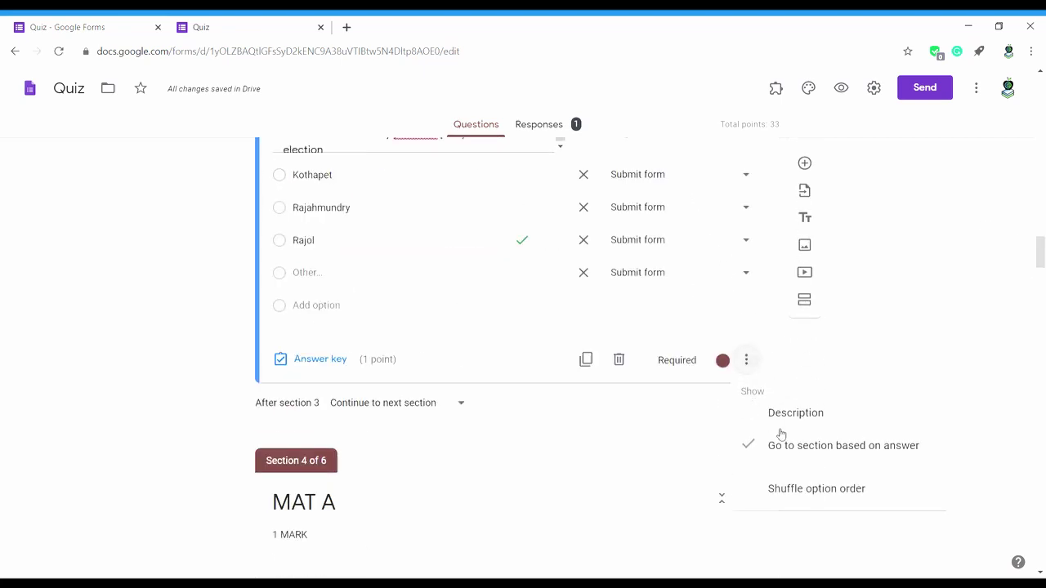
{"action": "left_click", "coordinate": [790, 462]}
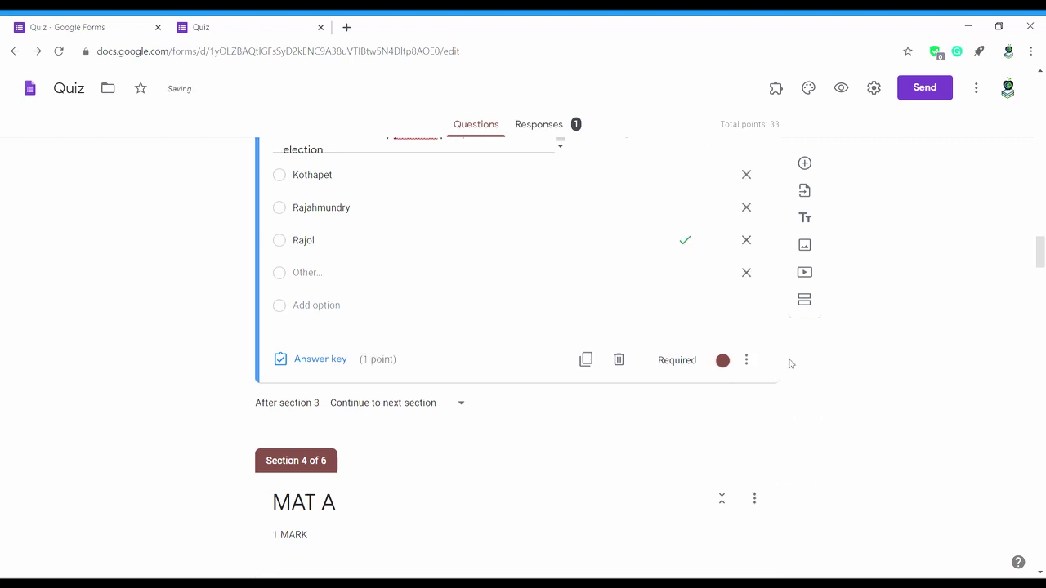
Open a new preview of the form to check access after submitting, and close that preview.
{"action": "left_click_drag", "start_coordinate": [1039, 250], "coordinate": [1042, 90]}
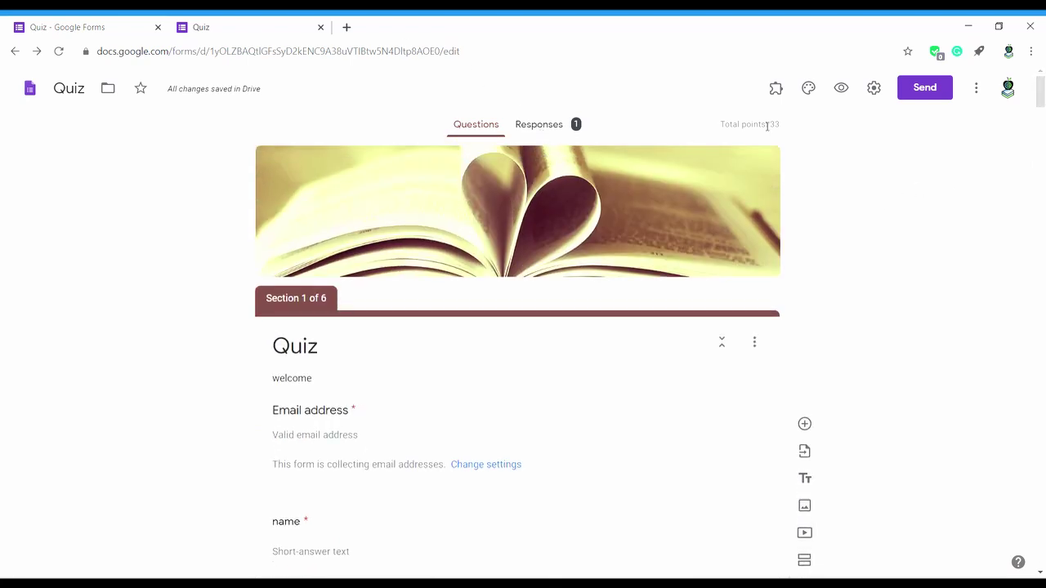
{"action": "left_click", "coordinate": [842, 86]}
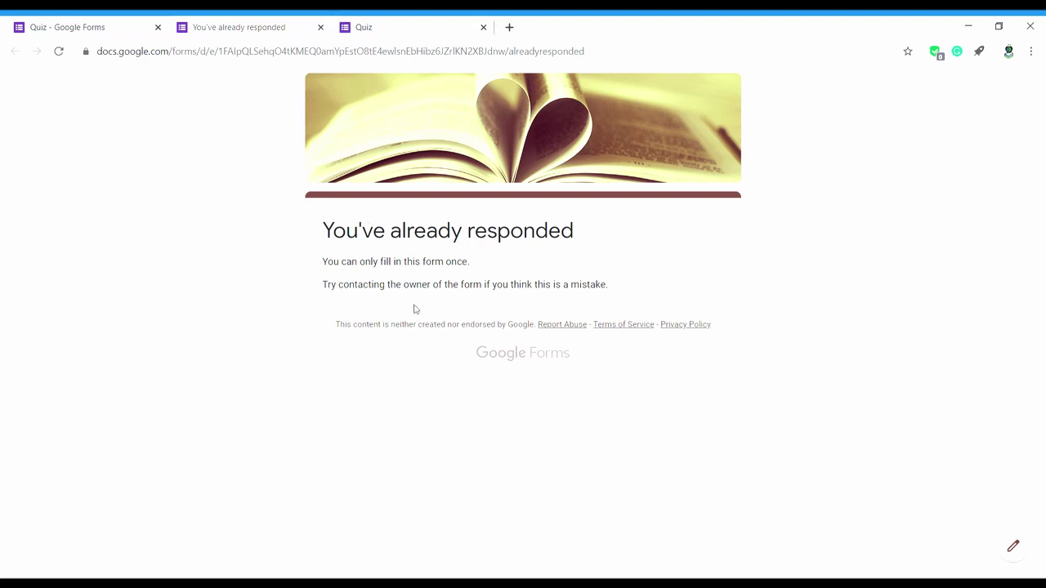
{"action": "left_click", "coordinate": [321, 28]}
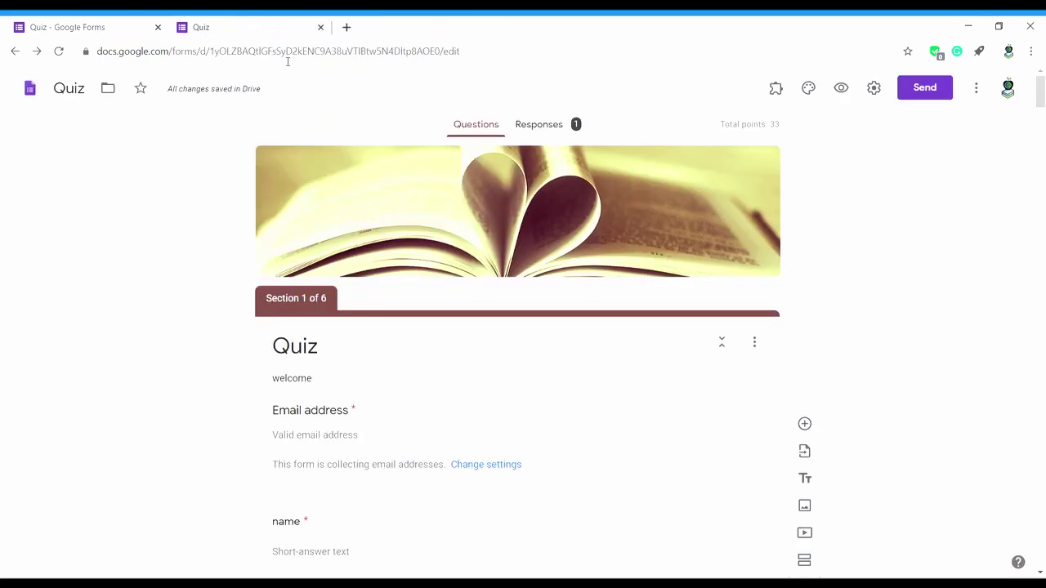
Turn off the limit to 1 response, set marks to release immediately after each submission, and save the form settings.
{"action": "left_click", "coordinate": [872, 87]}
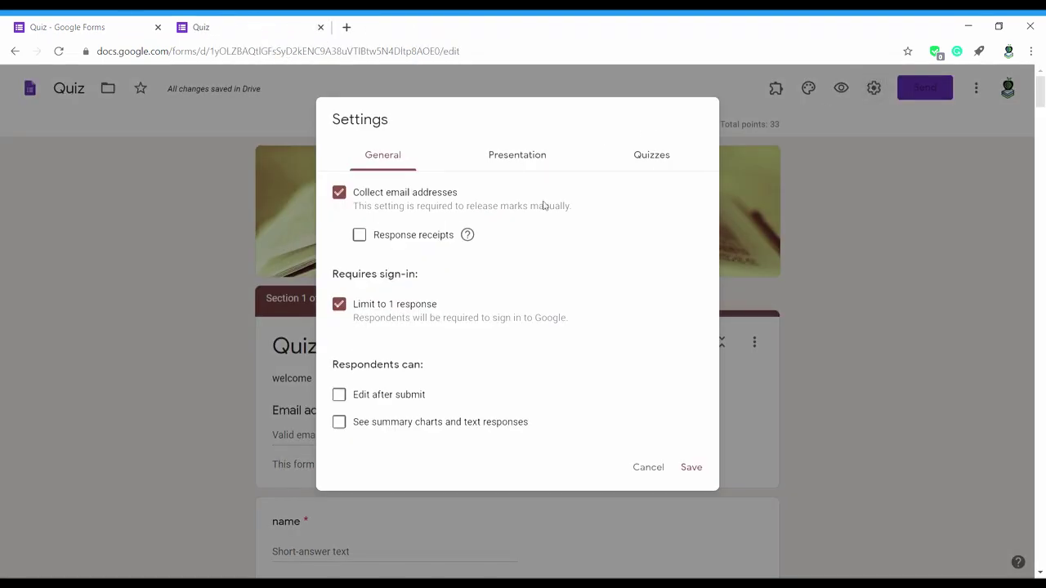
{"action": "left_click", "coordinate": [345, 307]}
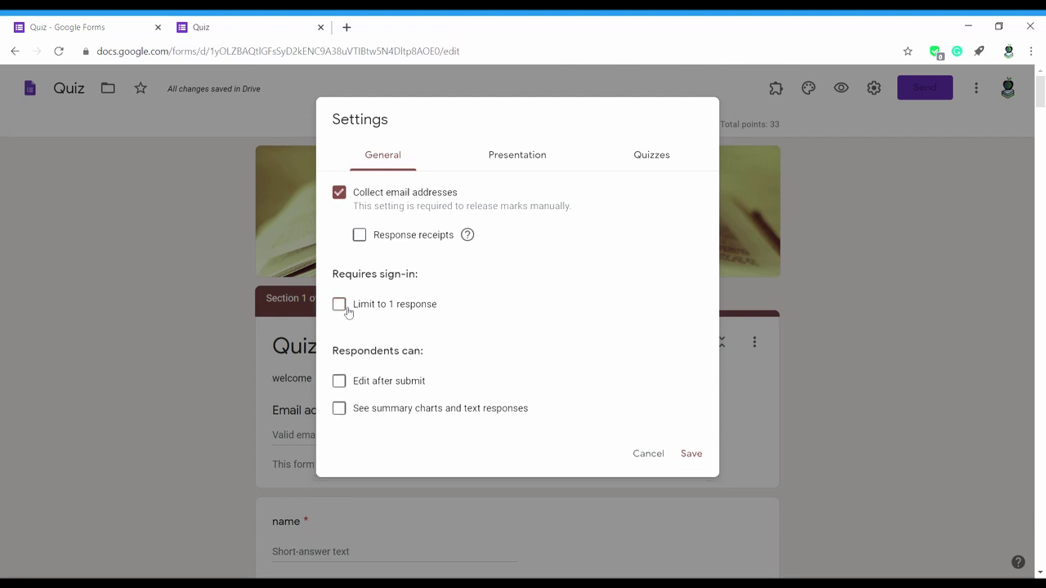
{"action": "left_click", "coordinate": [514, 158]}
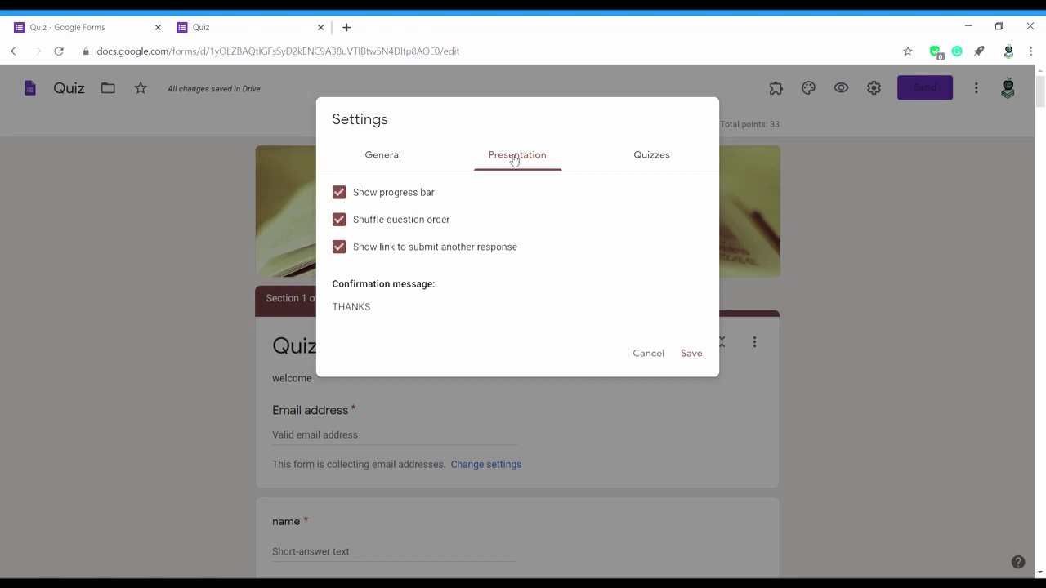
{"action": "left_click", "coordinate": [638, 162]}
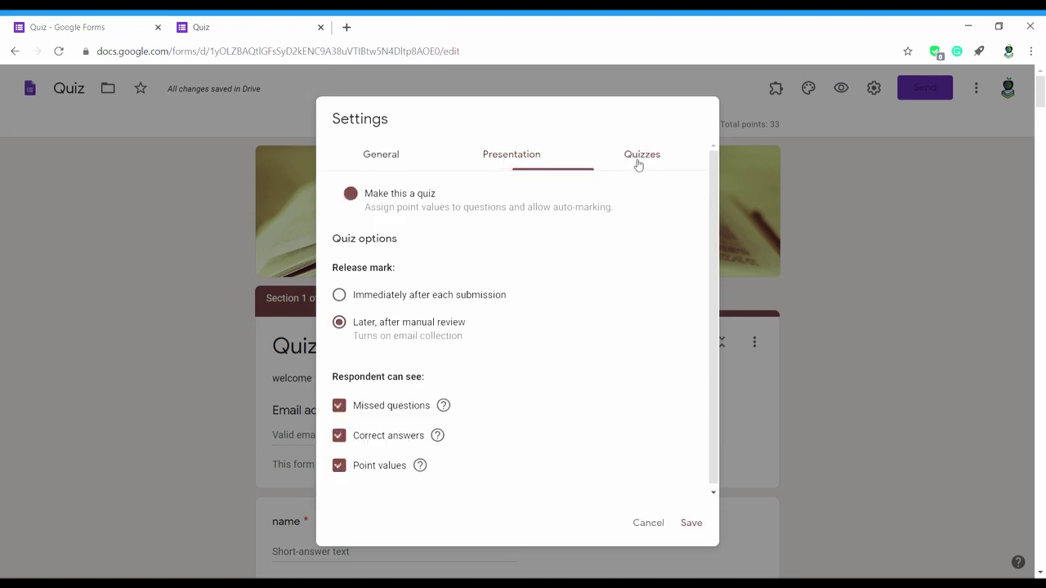
{"action": "left_click", "coordinate": [347, 298]}
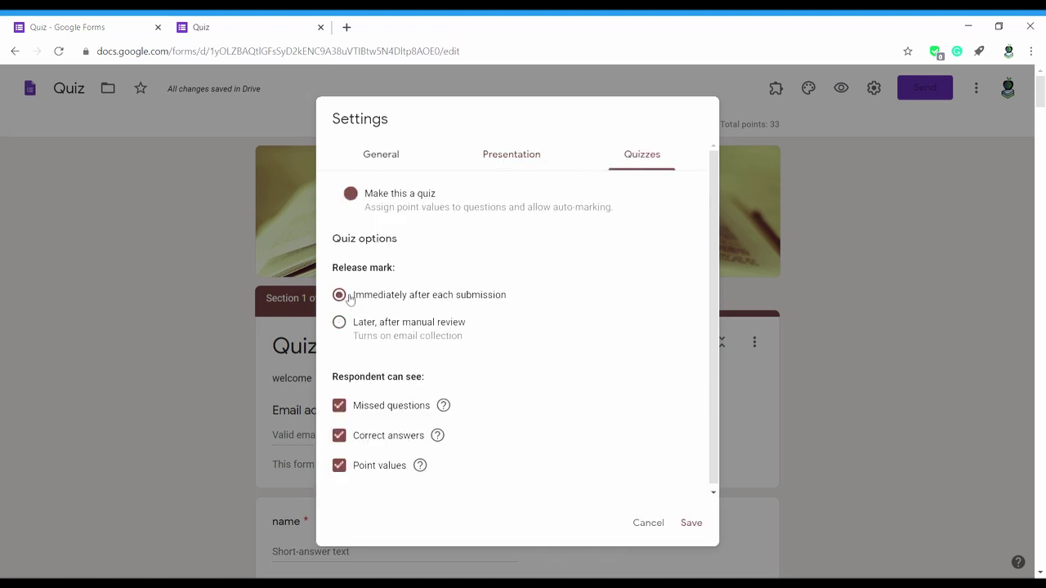
{"action": "left_click", "coordinate": [691, 523]}
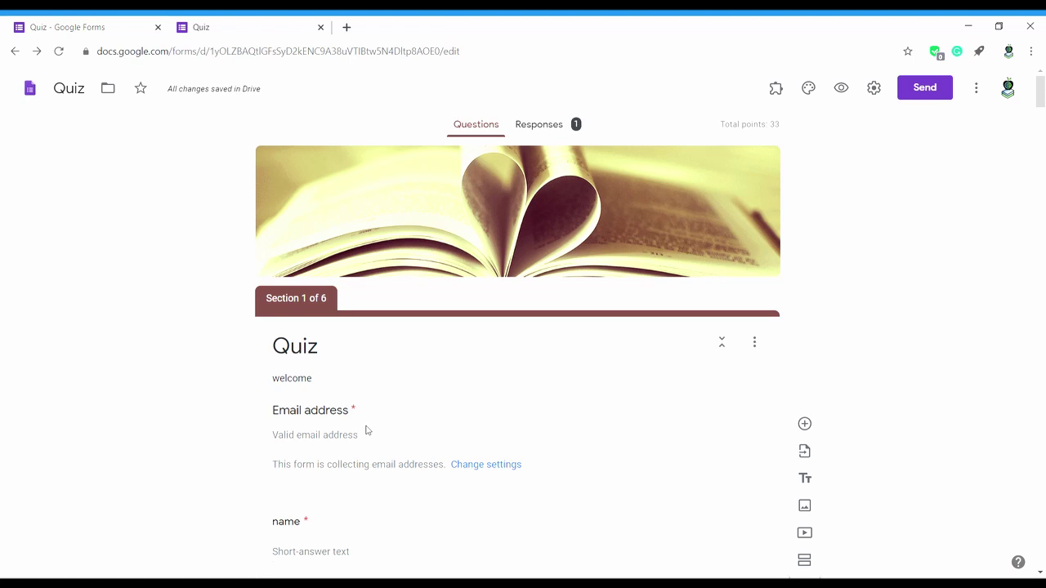
Turn off collecting email addresses in the form's general settings and save the change.
{"action": "left_click", "coordinate": [366, 431]}
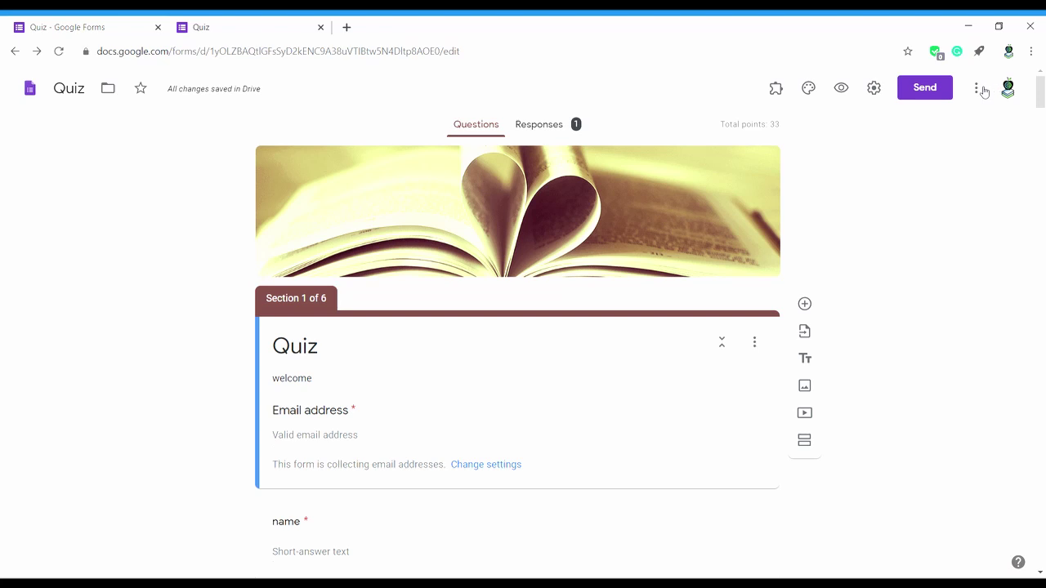
{"action": "left_click", "coordinate": [874, 87]}
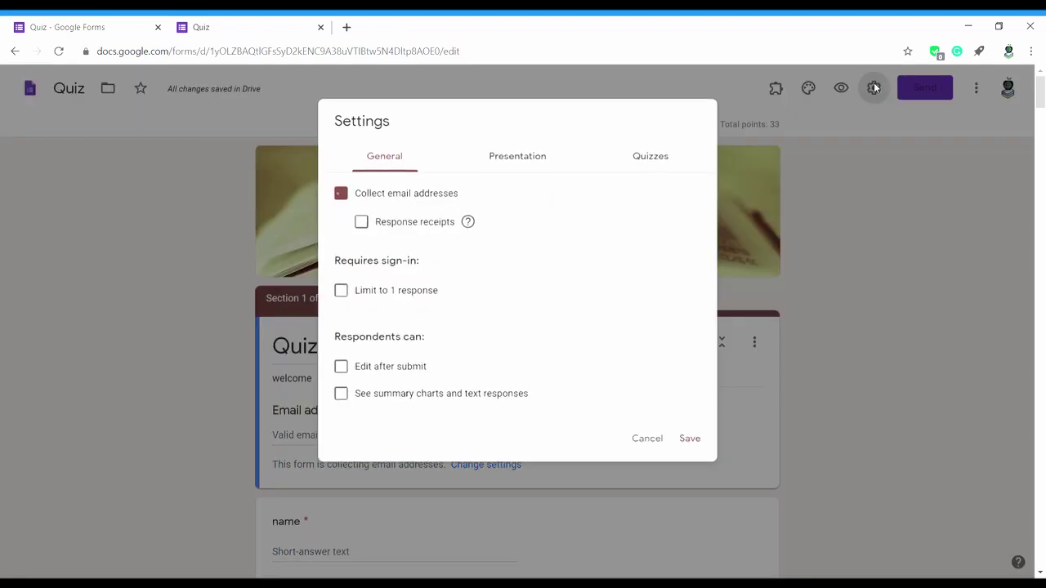
{"action": "left_click", "coordinate": [340, 192]}
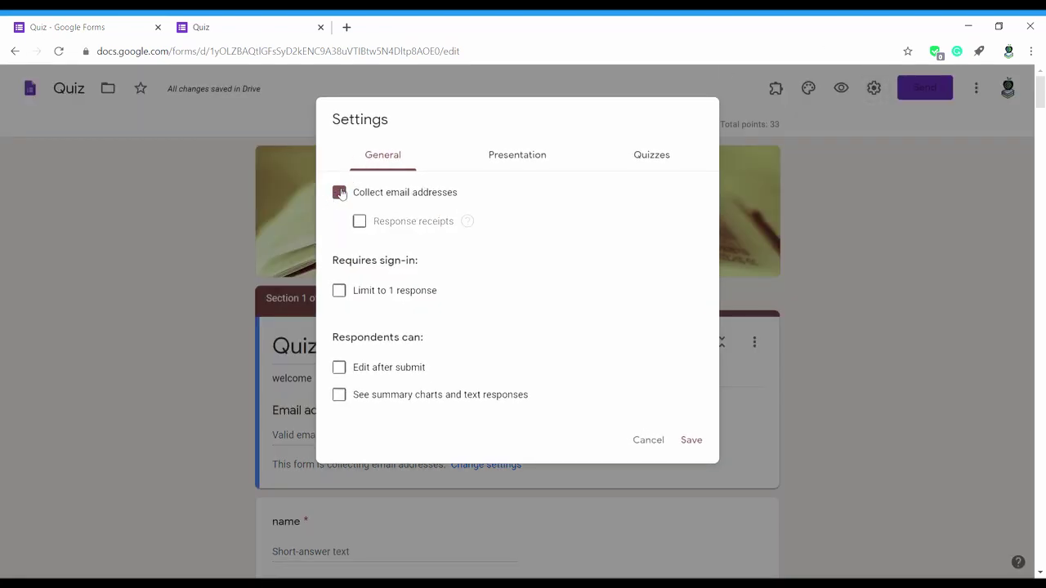
{"action": "left_click", "coordinate": [941, 299]}
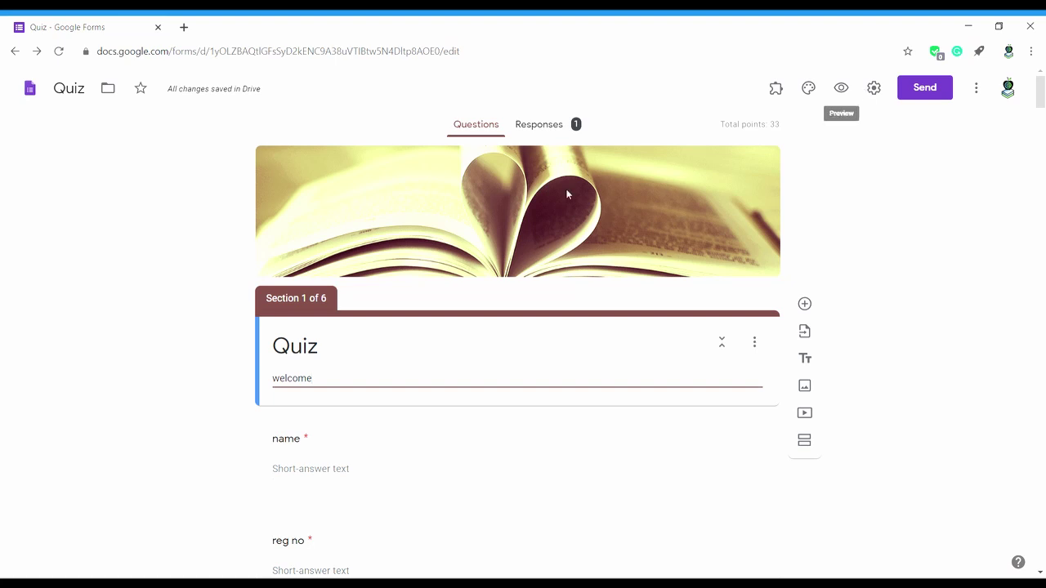
Open a new preview of the form, fill in a test name and registration number, and continue to the next section.
{"action": "left_click", "coordinate": [840, 88]}
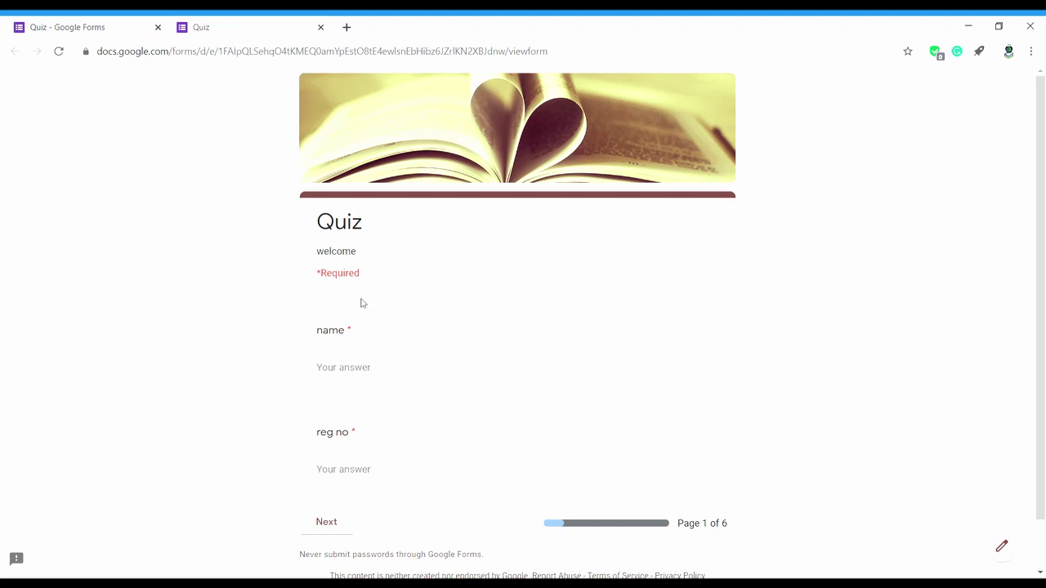
{"action": "left_click", "coordinate": [375, 372]}
{"action": "type", "text": "JVHJB"}
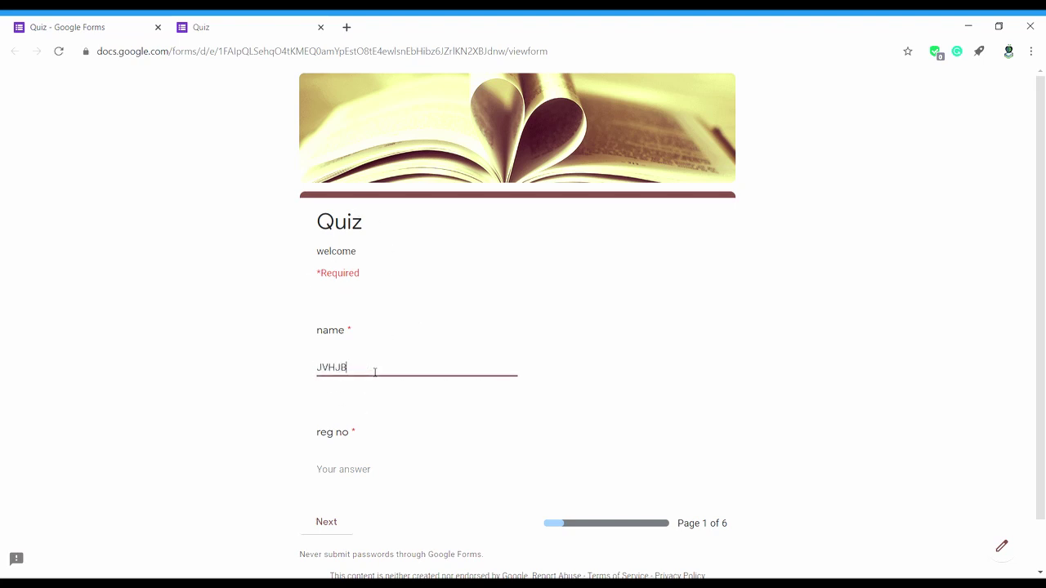
{"action": "left_click", "coordinate": [355, 470]}
{"action": "type", "text": "620"}
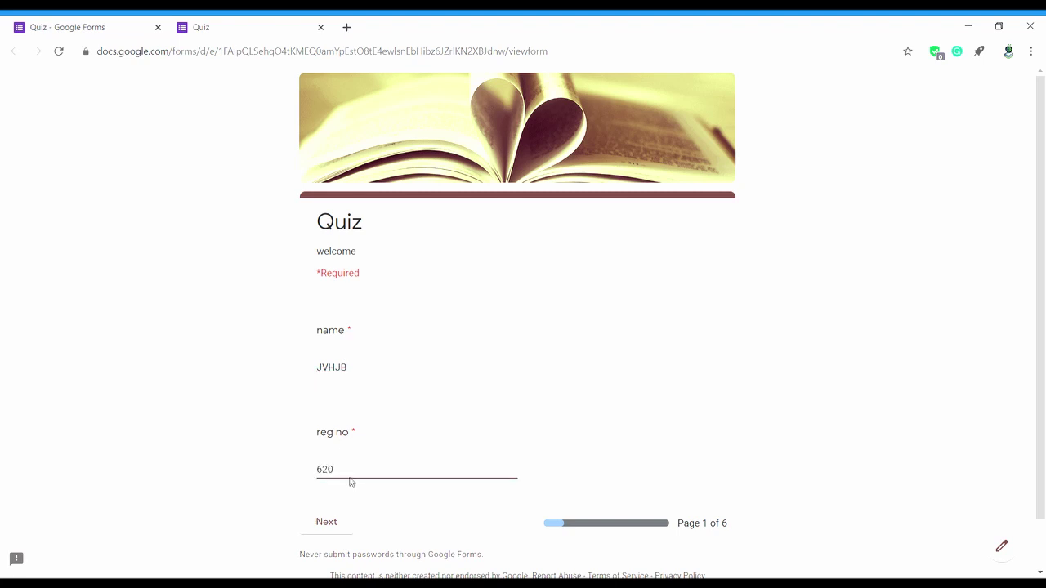
{"action": "left_click", "coordinate": [330, 523]}
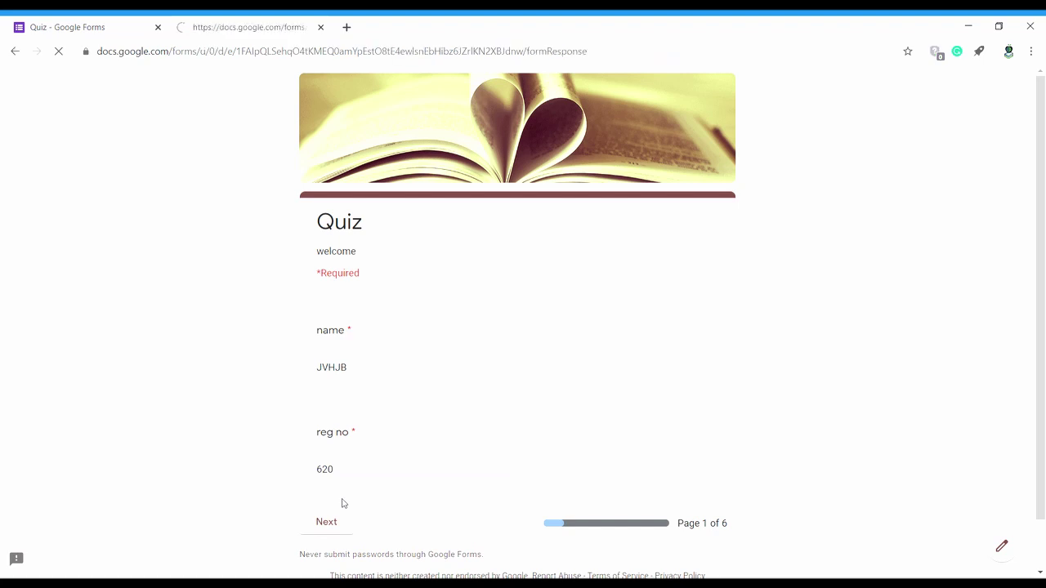